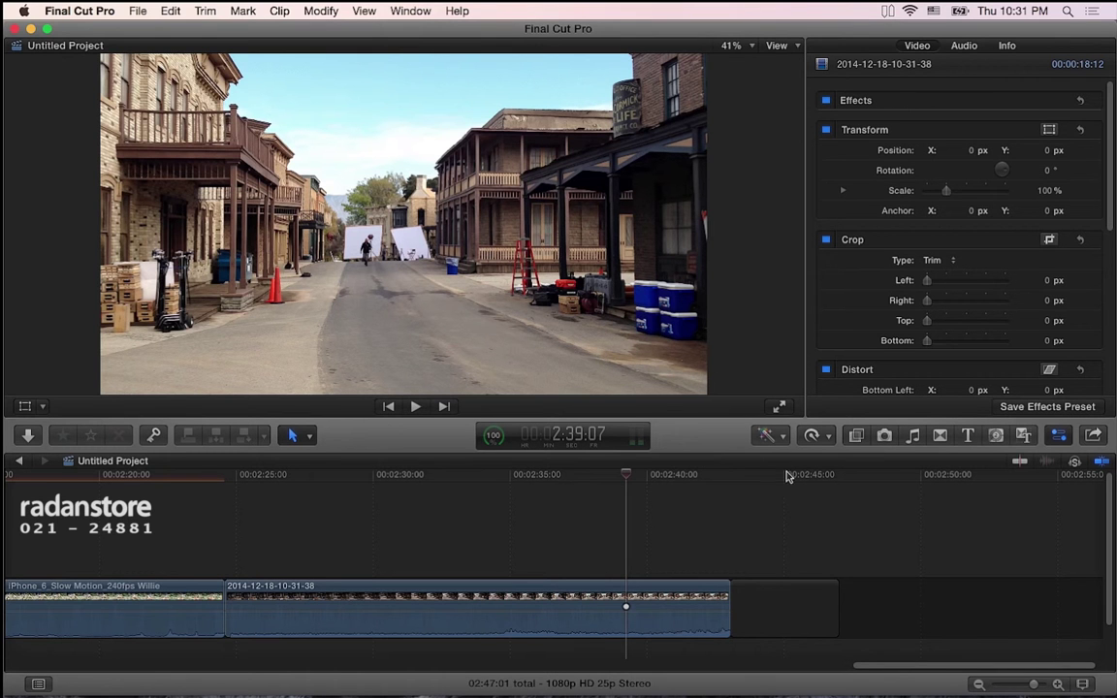
Open the Titles browser on the Build In/Out category
{"action": "left_click", "coordinate": [968, 437]}
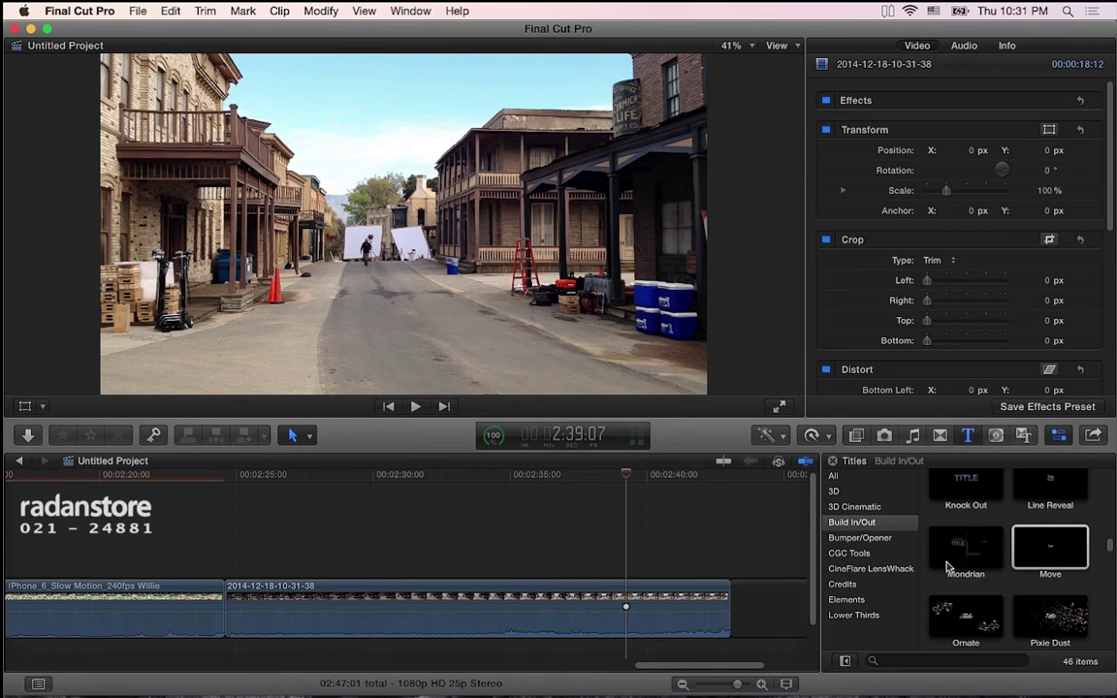
Preview Assembler, Blur, Boogie Lights, Centered, Continuous and Custom titles, settling on Dramatic
{"action": "scroll", "coordinate": [993, 573], "scroll_direction": "up", "scroll_amount": 5}
{"action": "scroll", "coordinate": [996, 578], "scroll_direction": "up", "scroll_amount": 5}
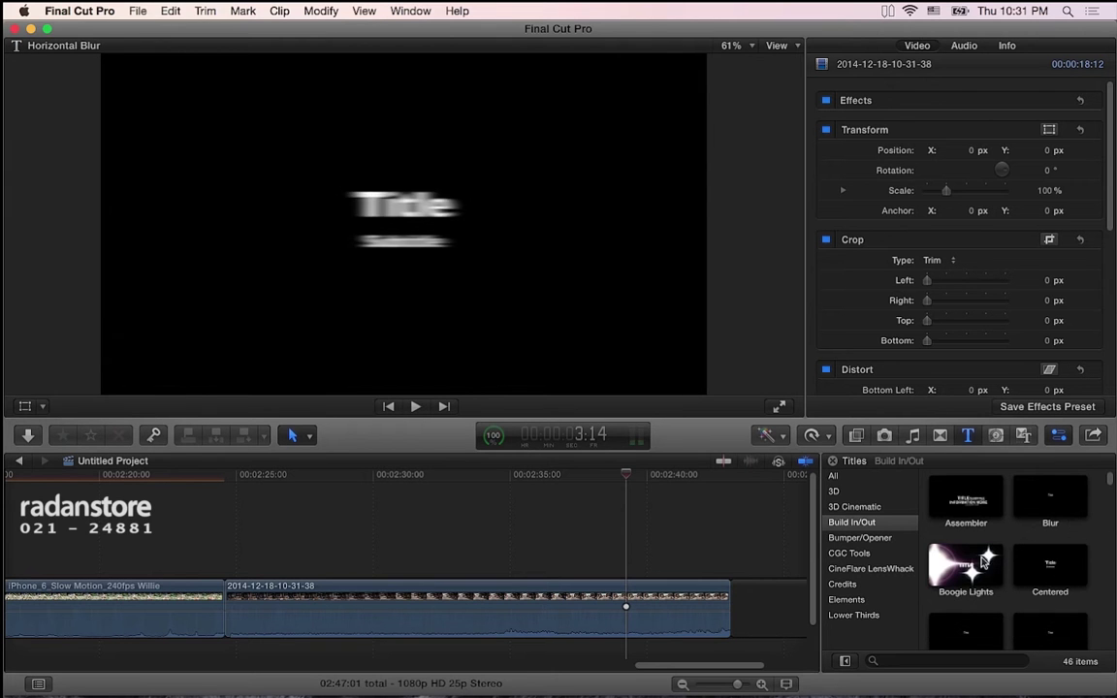
{"action": "left_click", "coordinate": [932, 505]}
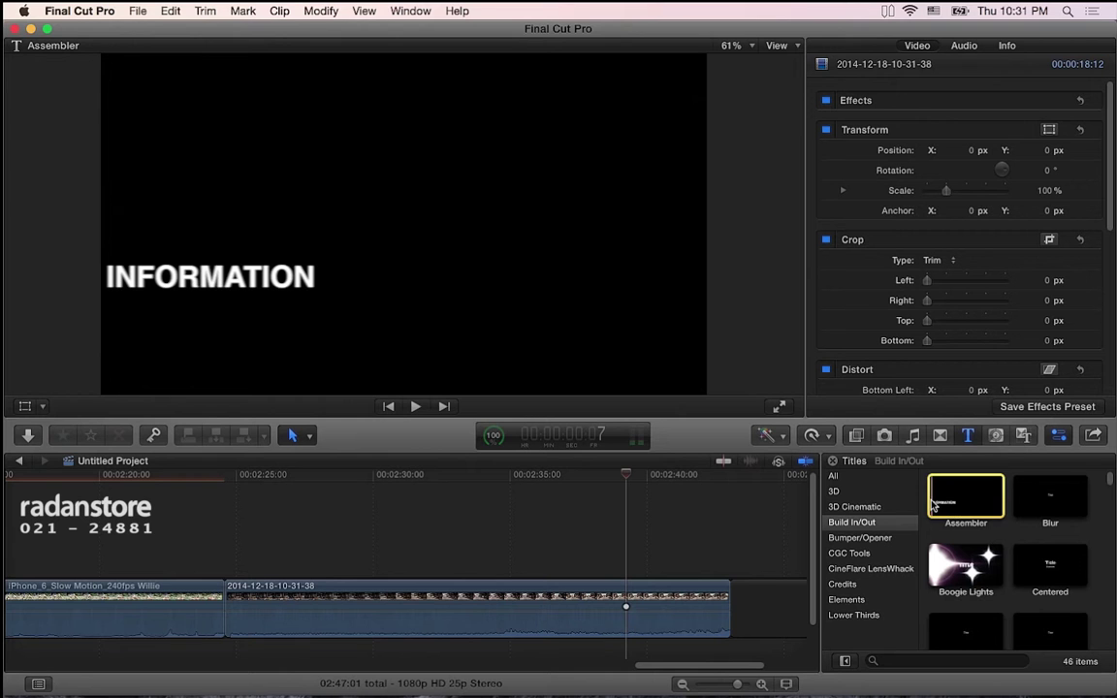
{"action": "key", "text": "space"}
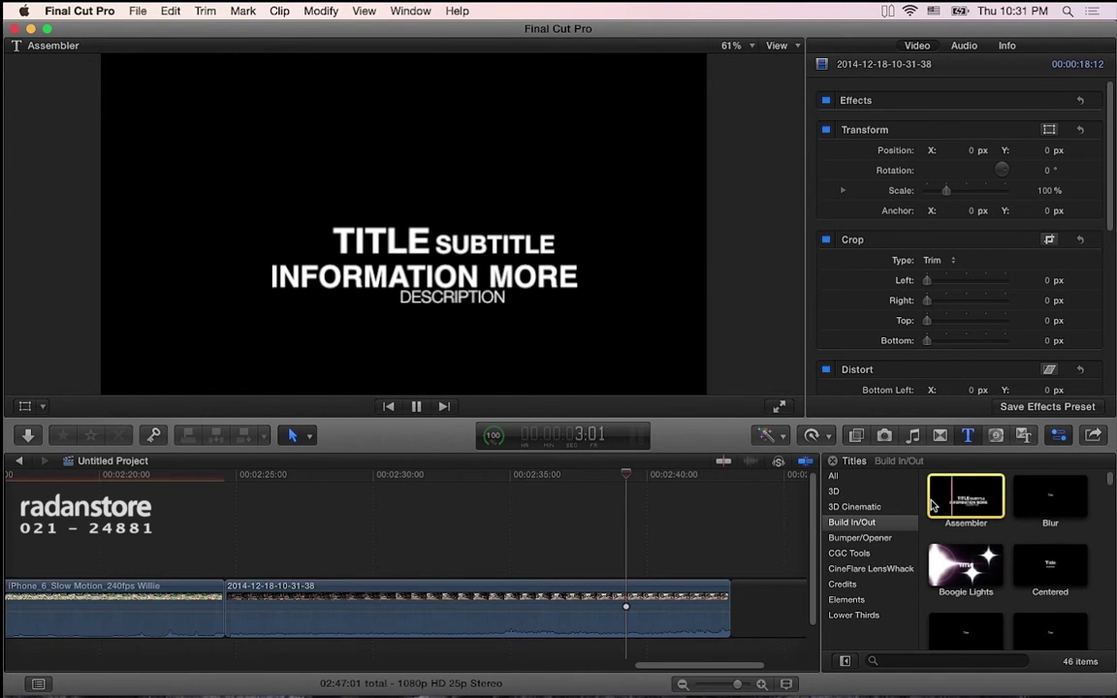
{"action": "key", "text": "Right"}
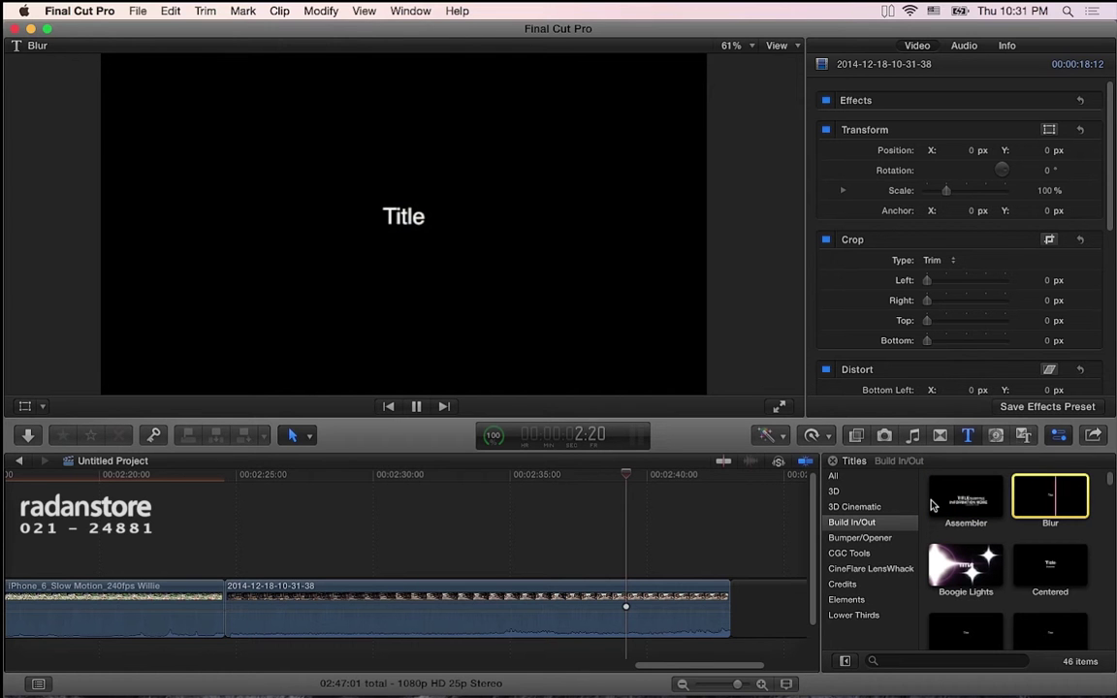
{"action": "key", "text": "Right"}
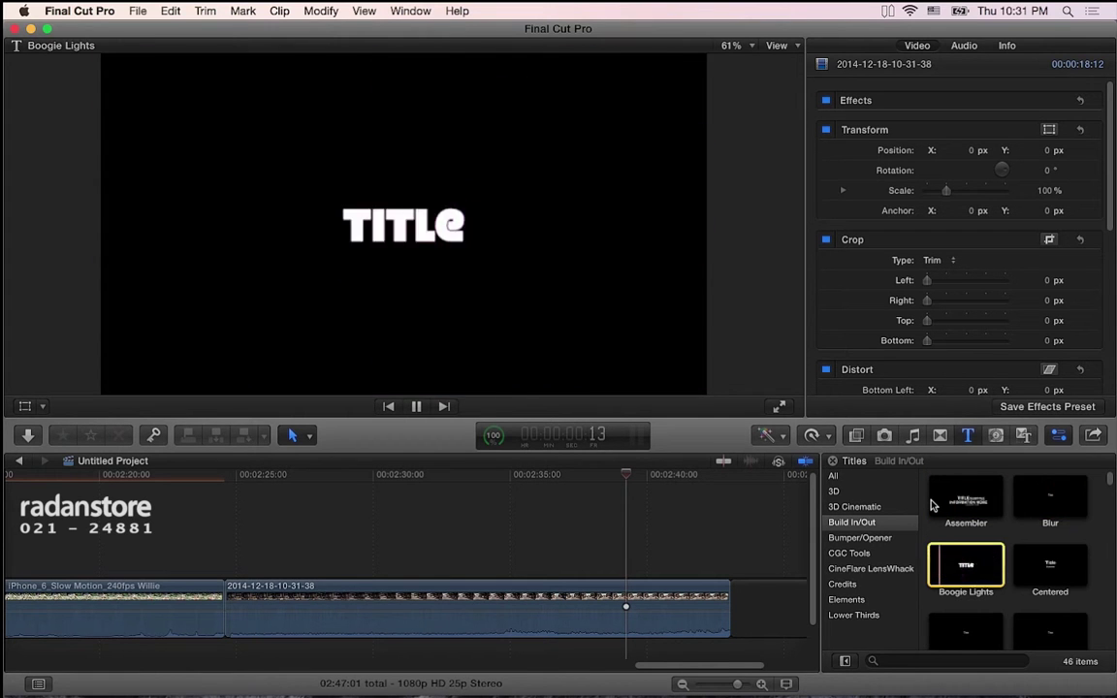
{"action": "key", "text": "Right"}
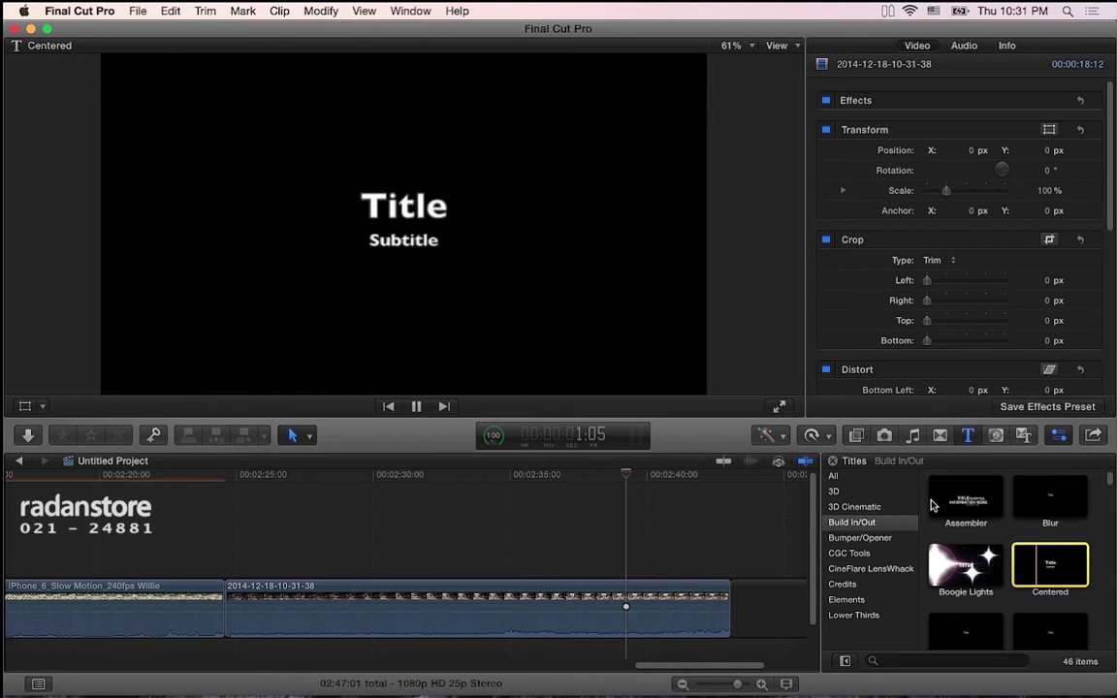
{"action": "key", "text": "Right"}
{"action": "key", "text": "Right"}
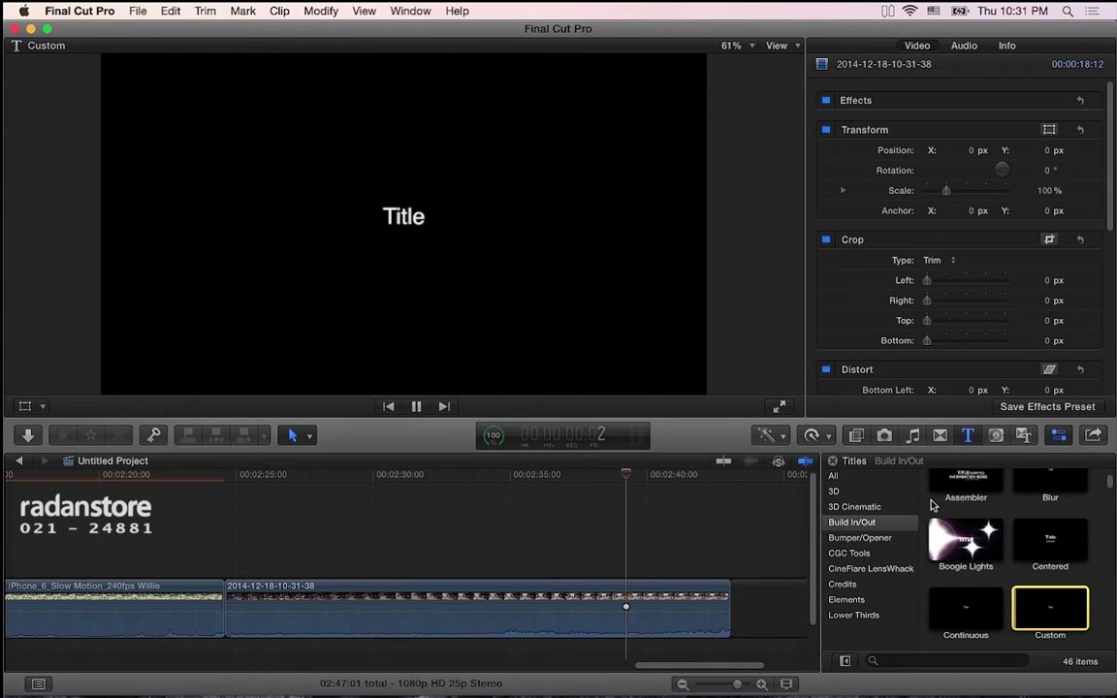
{"action": "key", "text": "Right"}
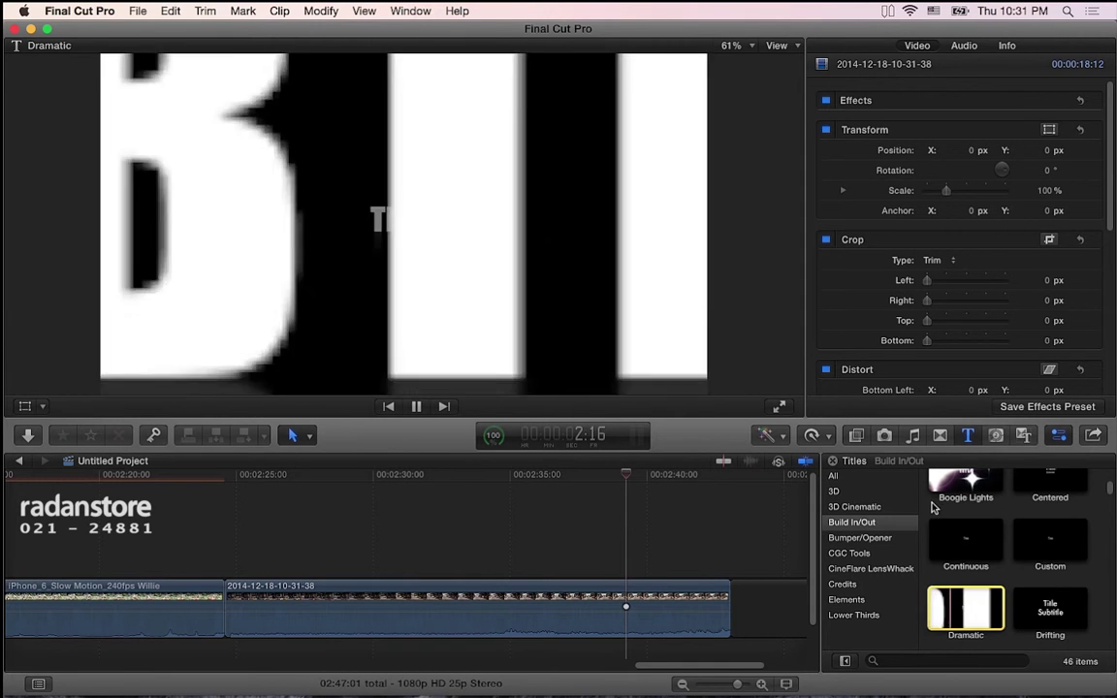
{"action": "left_click", "coordinate": [573, 560]}
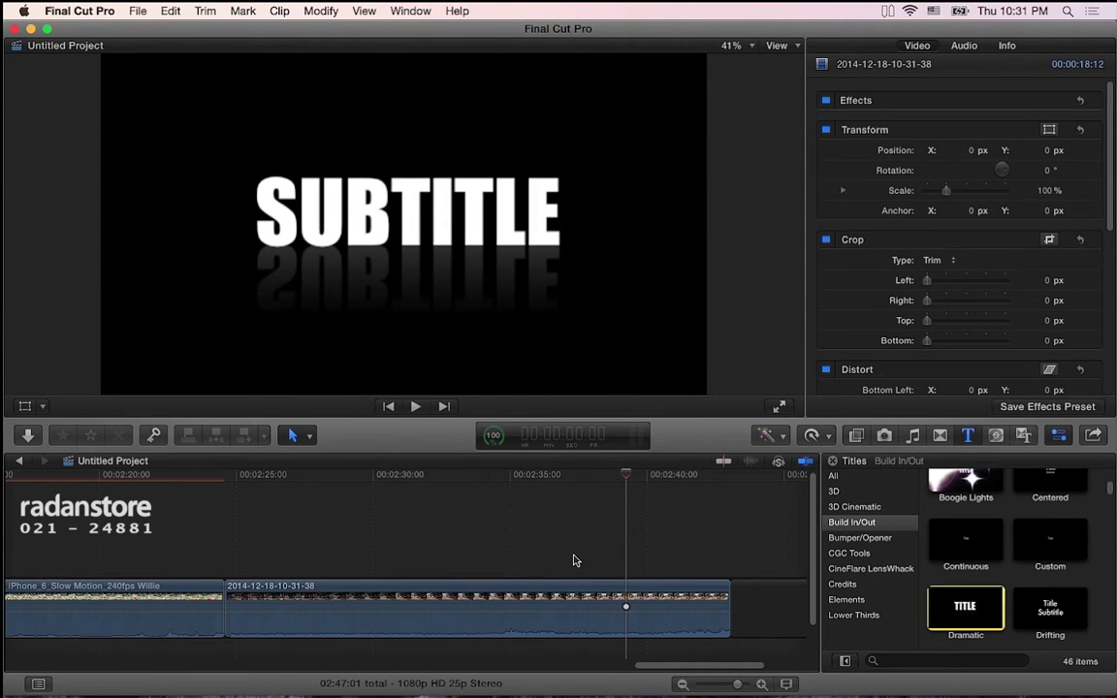
Connect the Dramatic title above the street clip, aligned to its end, and show its text settings
{"action": "key", "text": "q"}
{"action": "mouse_move", "coordinate": [581, 564]}
{"action": "left_mouse_down"}
{"action": "mouse_move", "coordinate": [603, 563]}
{"action": "mouse_move", "coordinate": [571, 568]}
{"action": "left_mouse_up"}
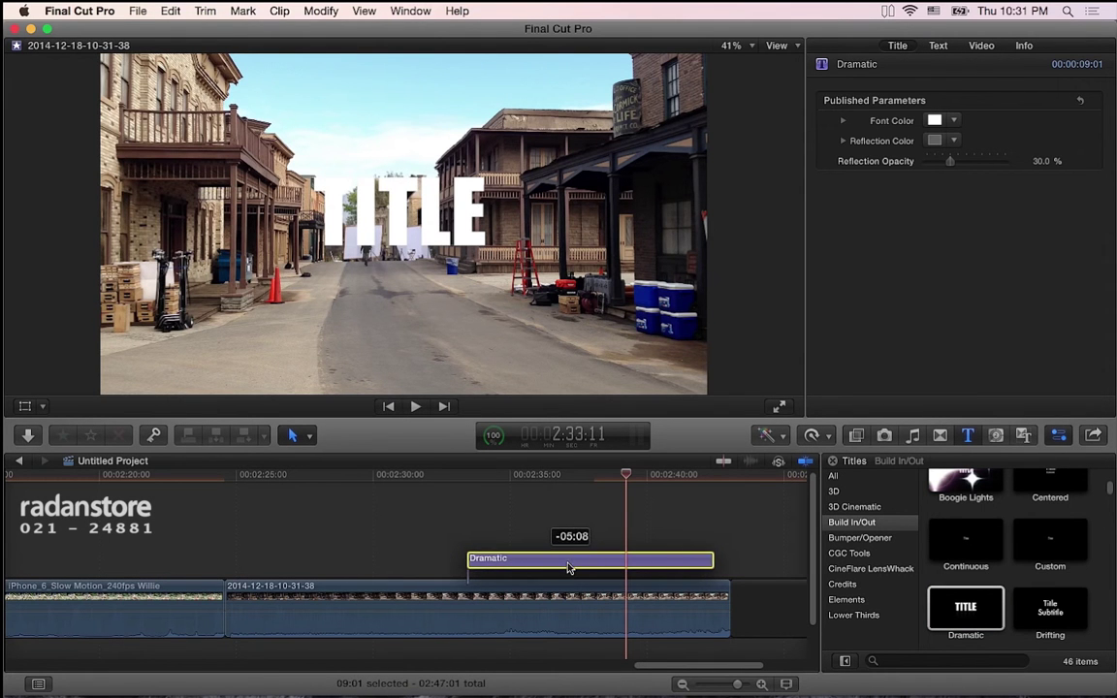
{"action": "left_click", "coordinate": [507, 478]}
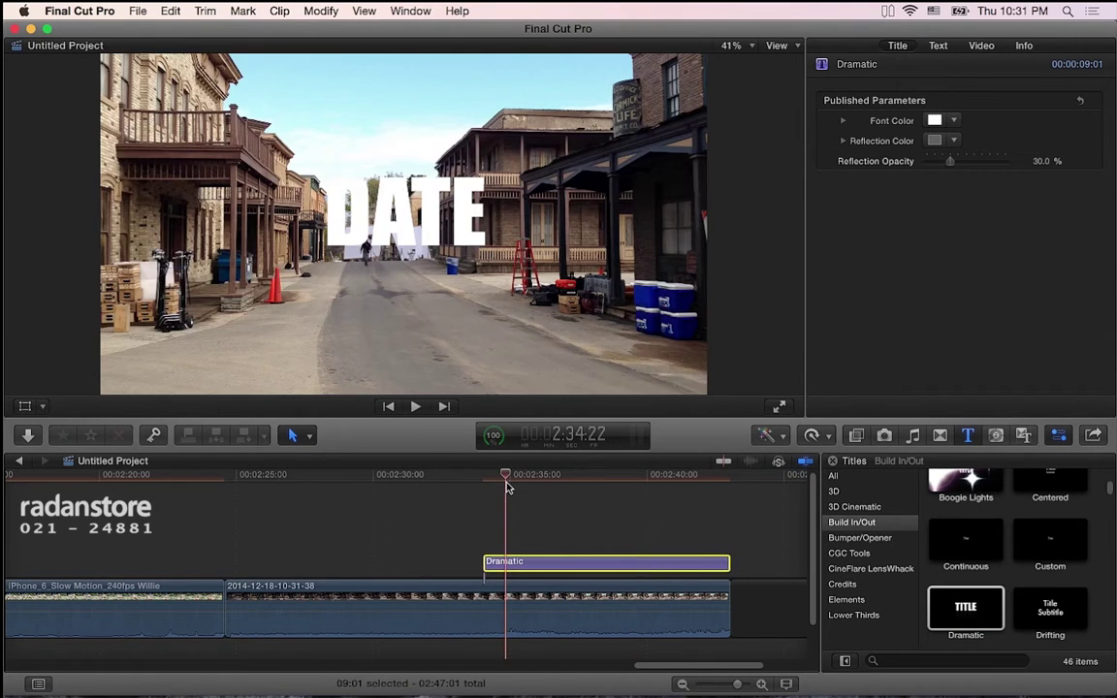
{"action": "left_click", "coordinate": [394, 203]}
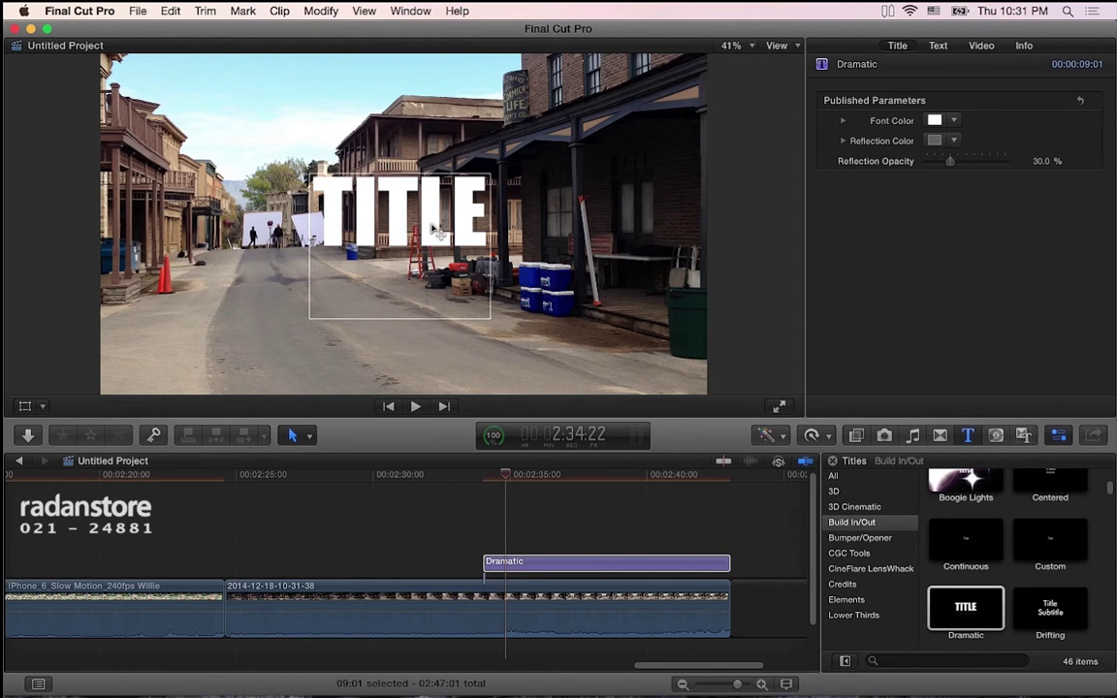
{"action": "left_click", "coordinate": [937, 45]}
Replace the title text with 'WESTERN' and 'WORLD' on two separate lines
{"action": "double_click", "coordinate": [891, 130]}
{"action": "type", "text": "West"}
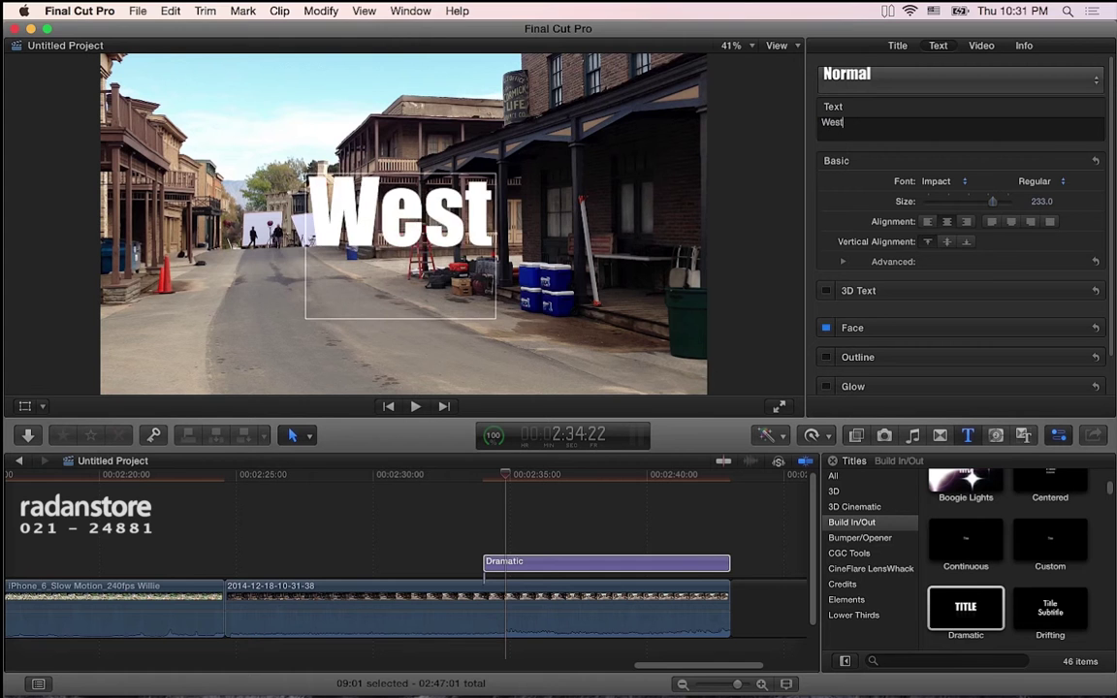
{"action": "type", "text": "ern"}
{"action": "key", "text": "BackSpace"}
{"action": "key", "text": "BackSpace"}
{"action": "key", "text": "BackSpace"}
{"action": "key", "text": "BackSpace"}
{"action": "key", "text": "BackSpace"}
{"action": "type", "text": "ESTERN W"}
{"action": "key", "text": "BackSpace"}
{"action": "key", "text": "BackSpace"}
{"action": "key", "text": "Return"}
{"action": "type", "text": "WORL"}
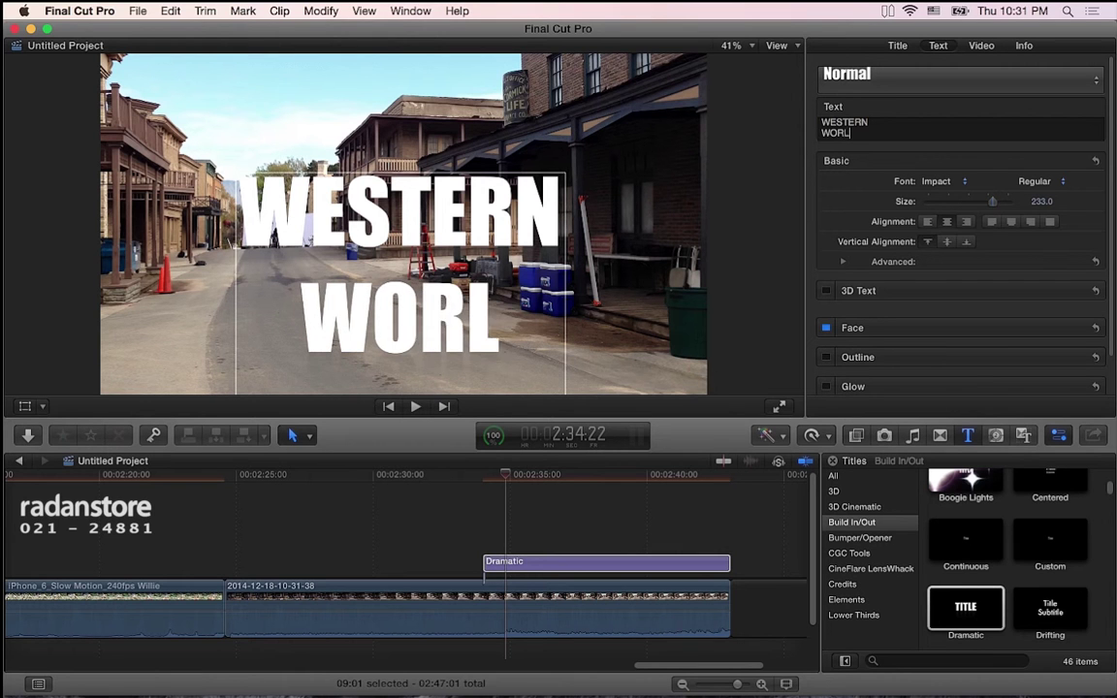
{"action": "type", "text": "D"}
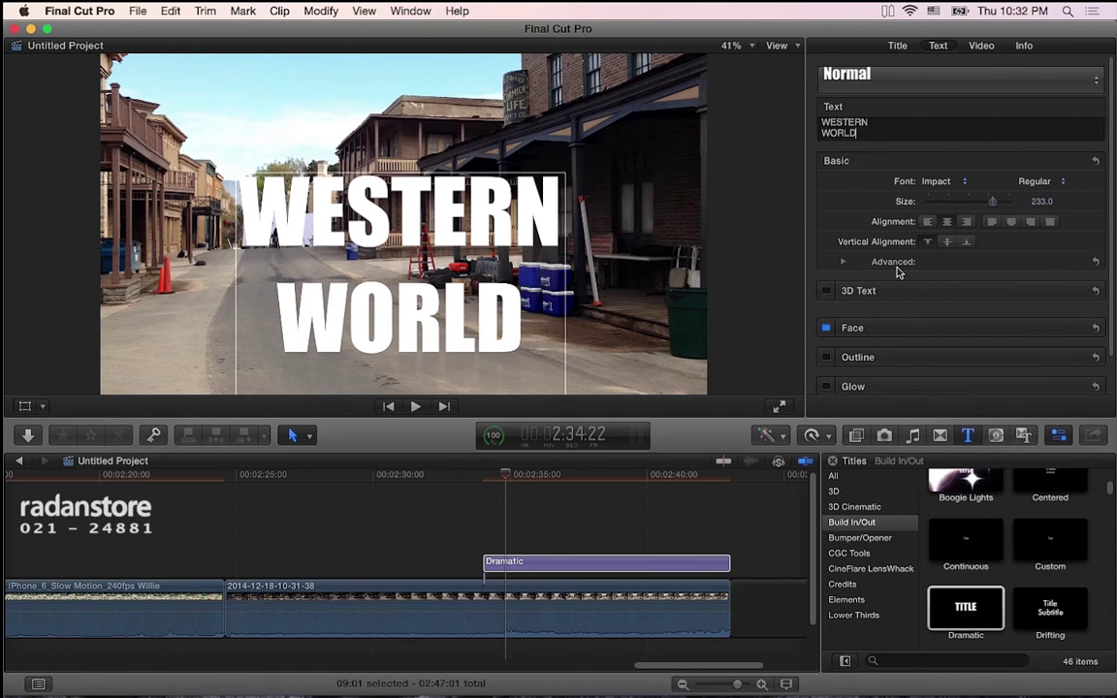
Check the Advanced spacing options, then enable Outline with Face kept on
{"action": "left_click", "coordinate": [844, 263]}
{"action": "scroll", "coordinate": [923, 351], "scroll_direction": "down", "scroll_amount": 1}
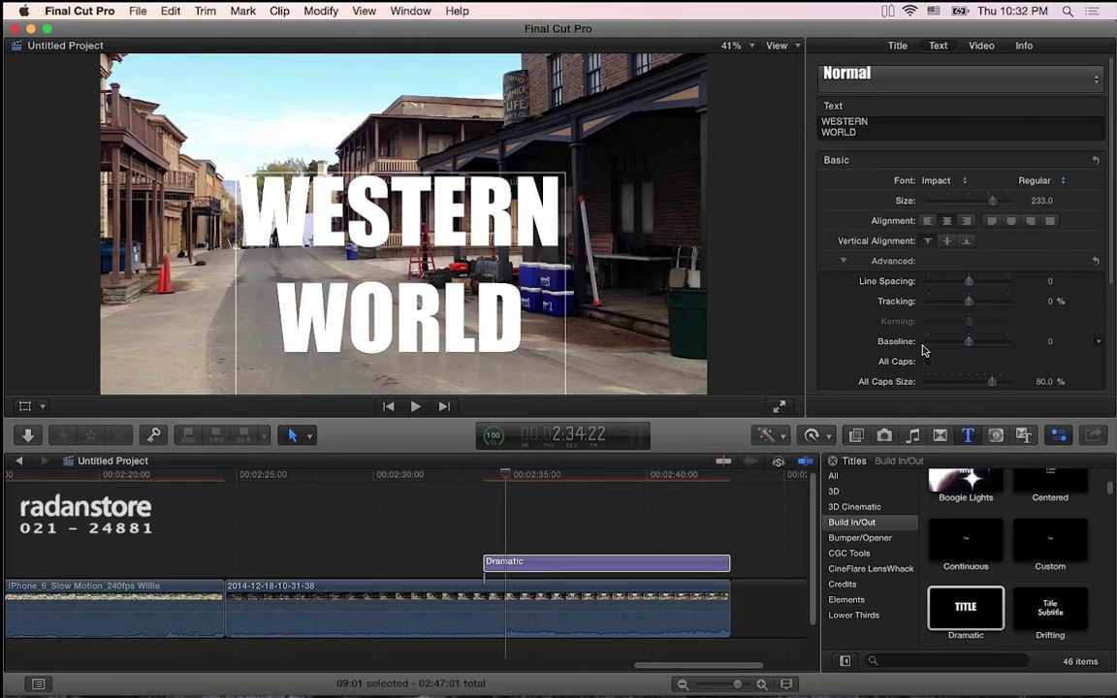
{"action": "left_click", "coordinate": [843, 256]}
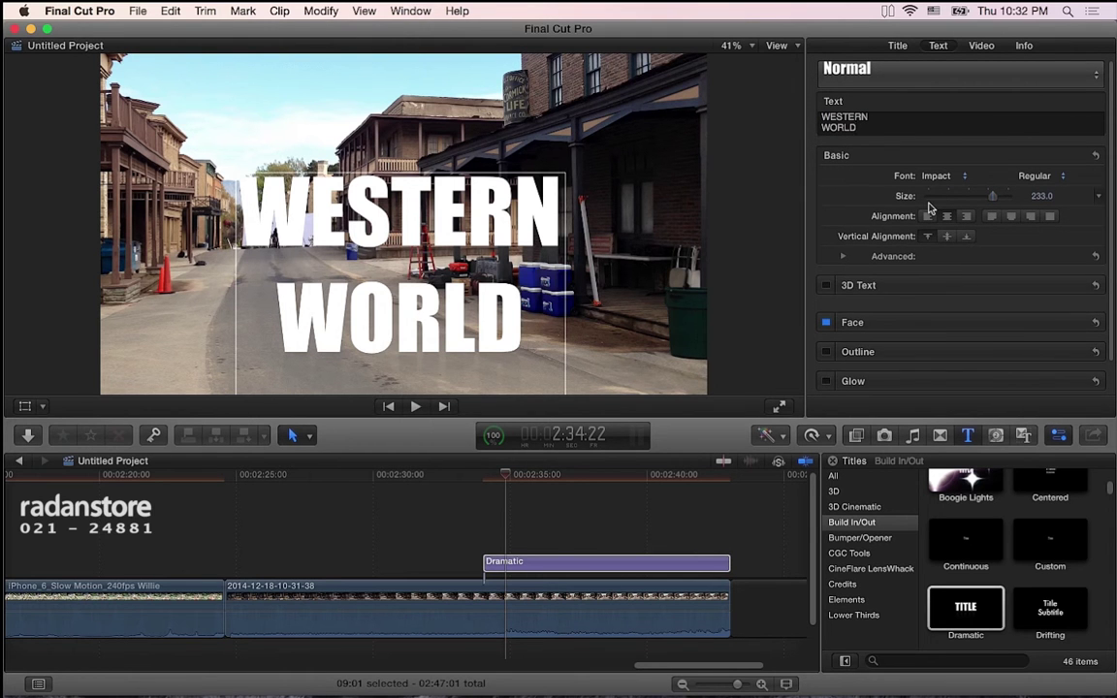
{"action": "scroll", "coordinate": [929, 209], "scroll_direction": "down", "scroll_amount": 2}
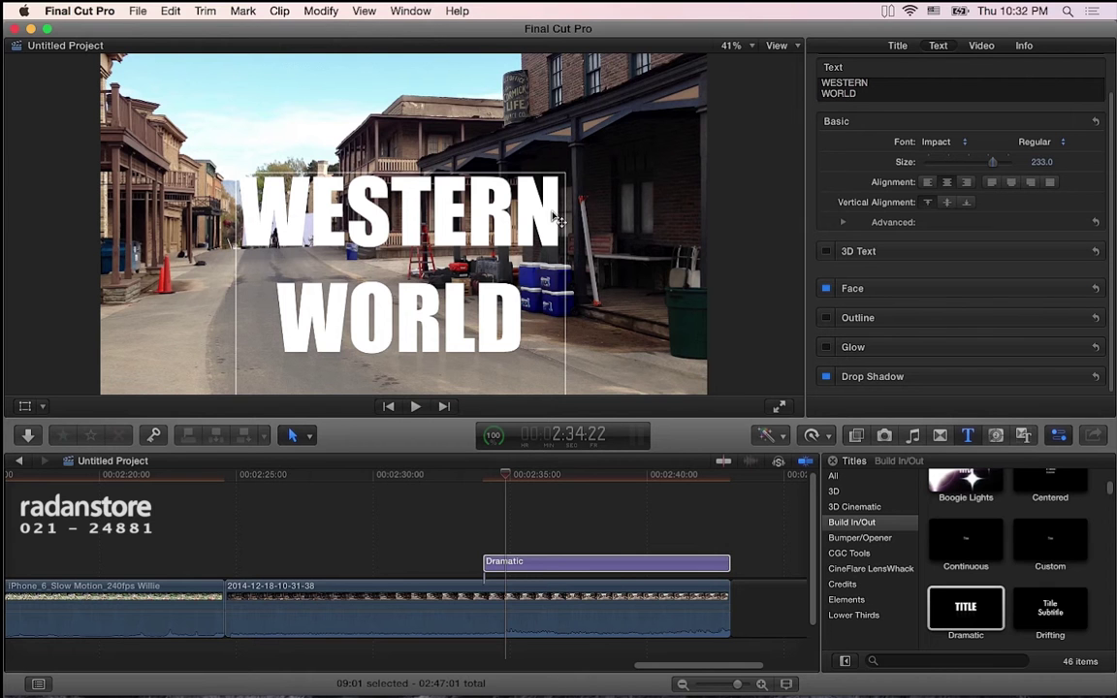
{"action": "left_click", "coordinate": [826, 289]}
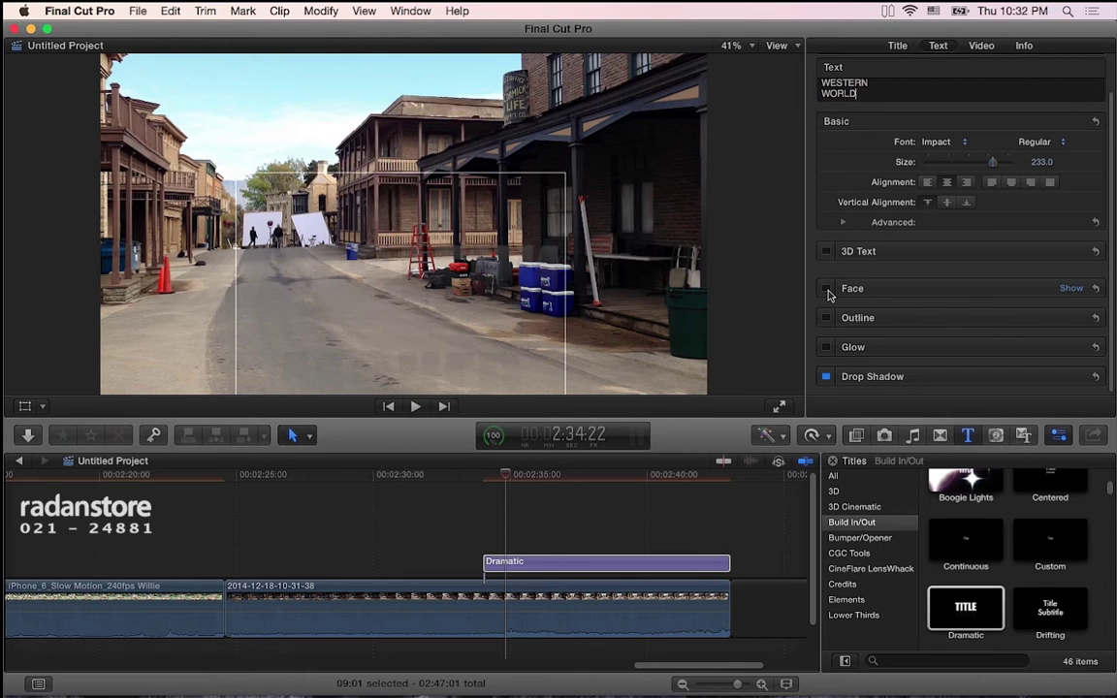
{"action": "left_click", "coordinate": [826, 289]}
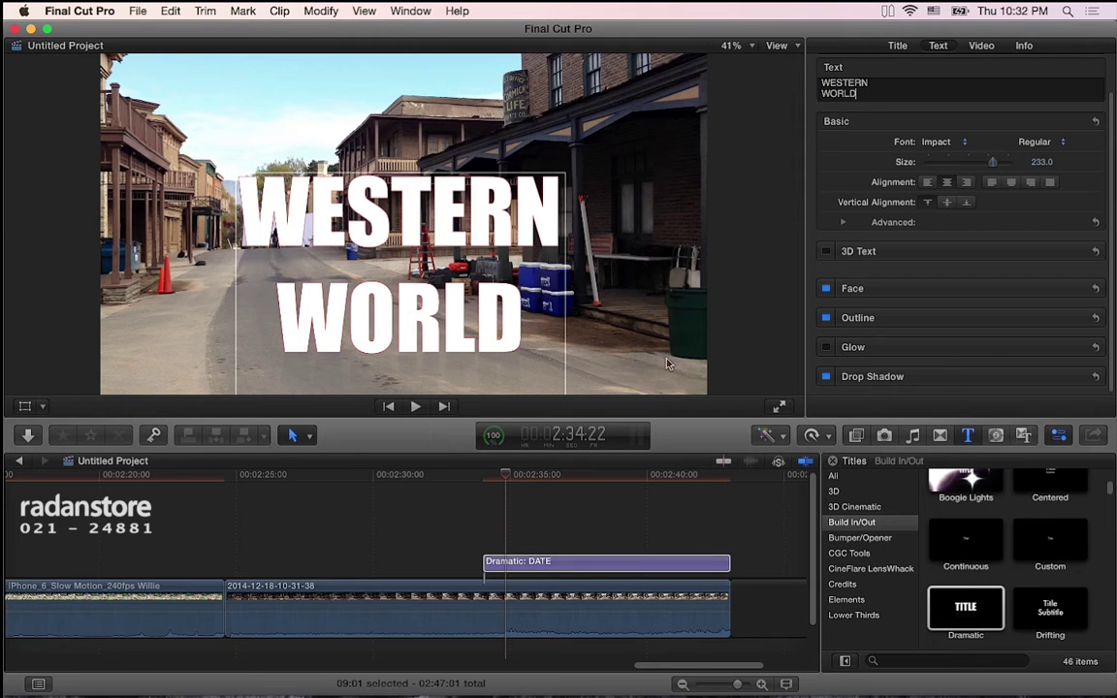
Make the outline a solid dark red colour with width 8.0
{"action": "left_click", "coordinate": [1071, 318]}
{"action": "scroll", "coordinate": [986, 349], "scroll_direction": "down", "scroll_amount": 2}
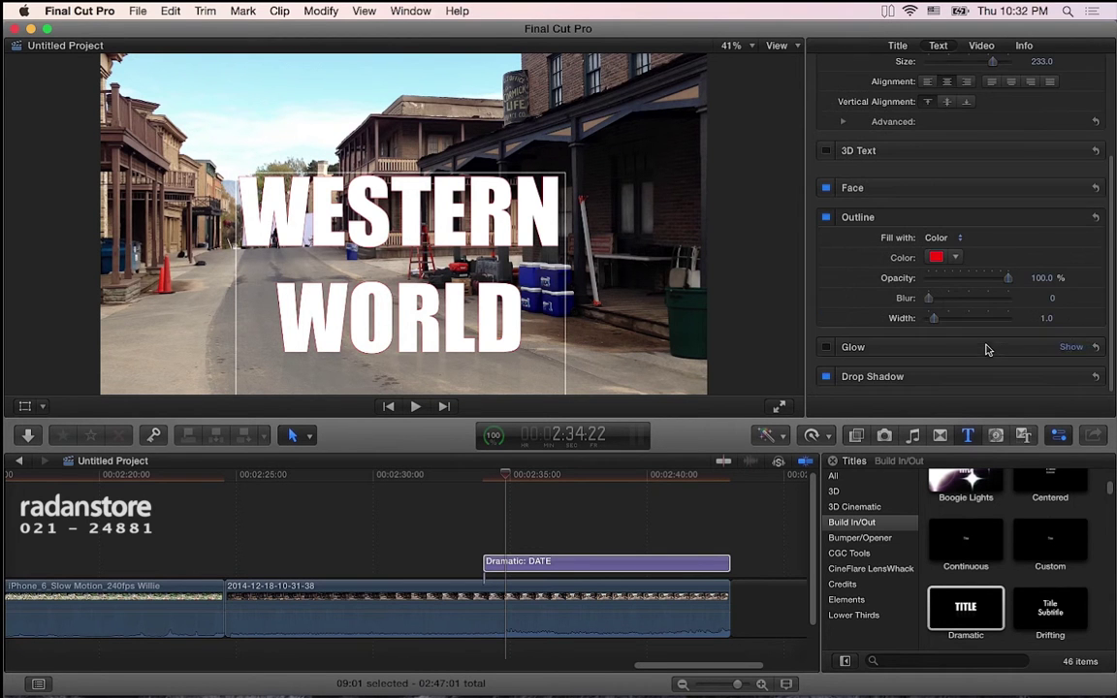
{"action": "left_click_drag", "start_coordinate": [938, 323], "coordinate": [940, 324]}
{"action": "left_click", "coordinate": [936, 237]}
{"action": "left_click", "coordinate": [935, 238]}
{"action": "left_click", "coordinate": [932, 258]}
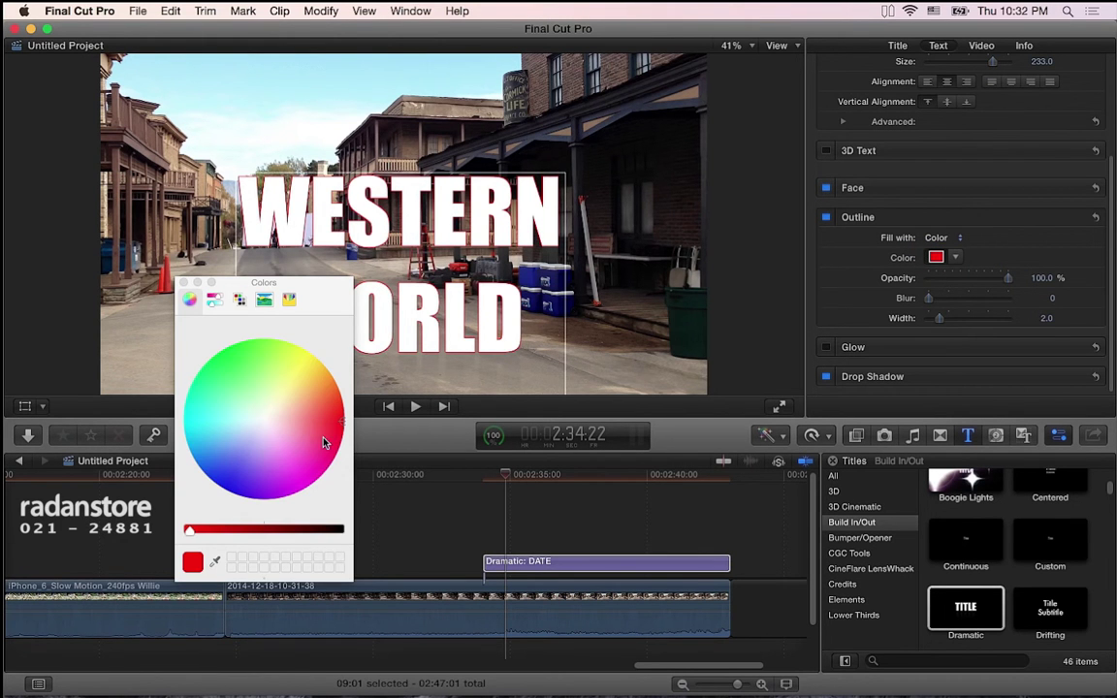
{"action": "left_click_drag", "start_coordinate": [294, 529], "coordinate": [301, 529]}
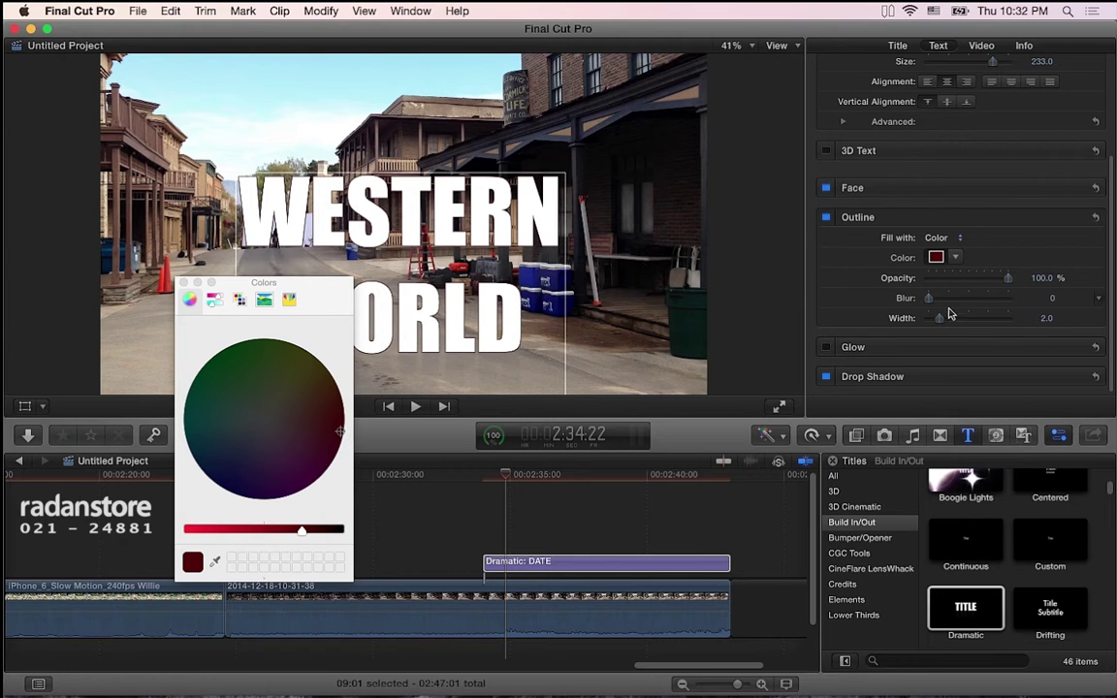
{"action": "left_click_drag", "start_coordinate": [947, 323], "coordinate": [954, 320]}
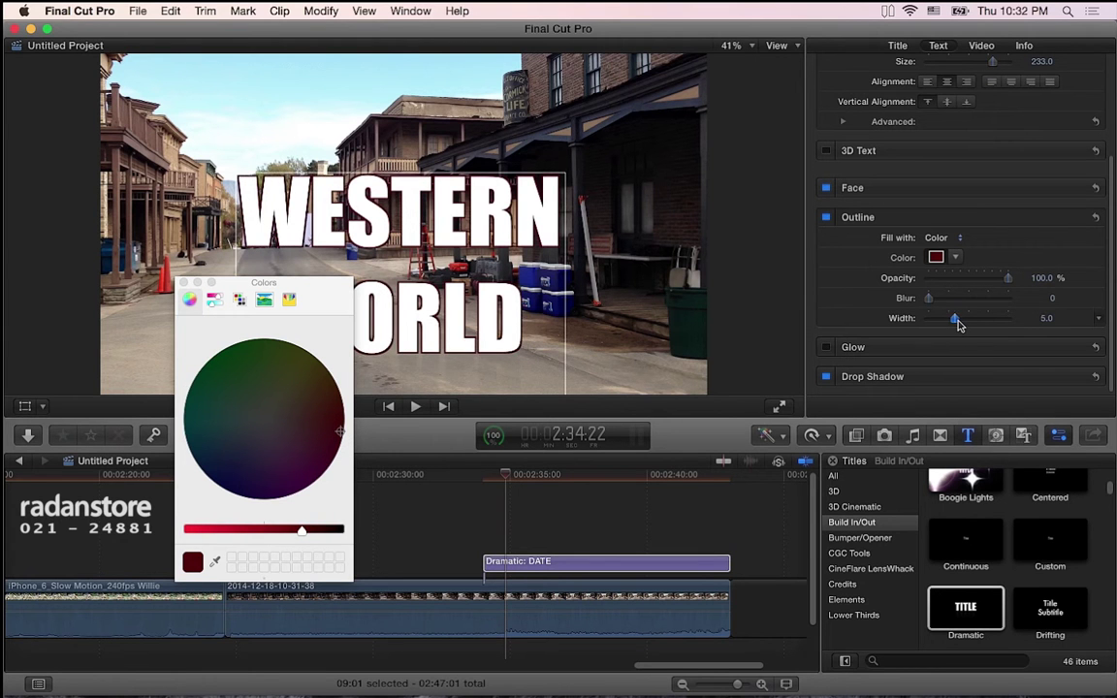
{"action": "left_click_drag", "start_coordinate": [301, 529], "coordinate": [315, 529]}
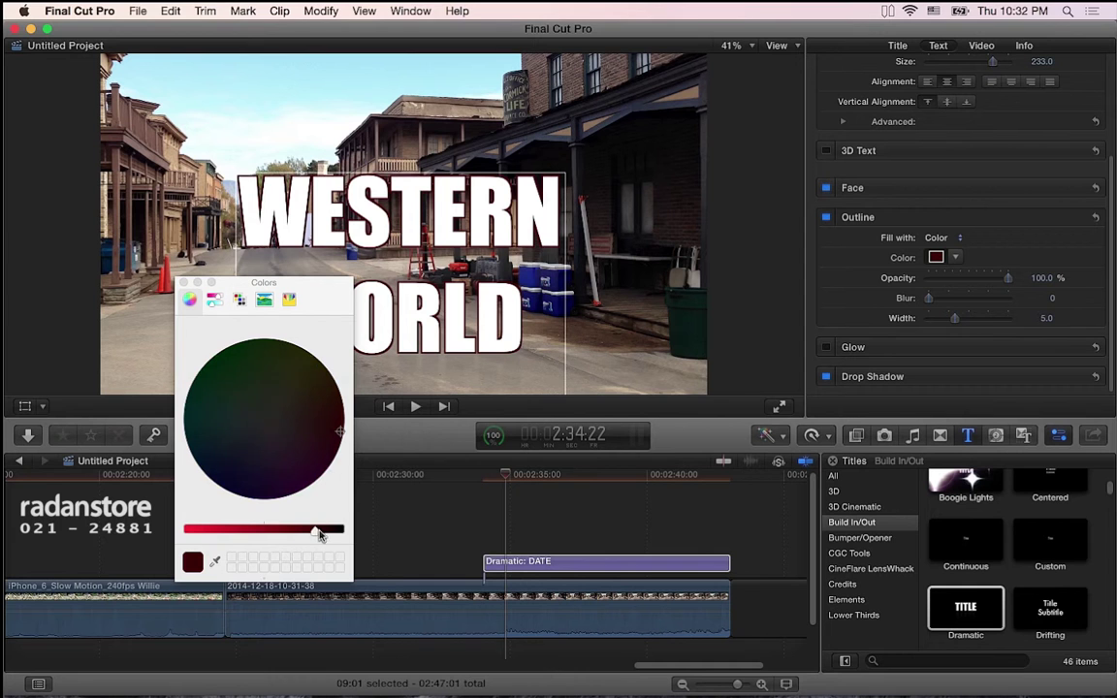
{"action": "left_click", "coordinate": [184, 282]}
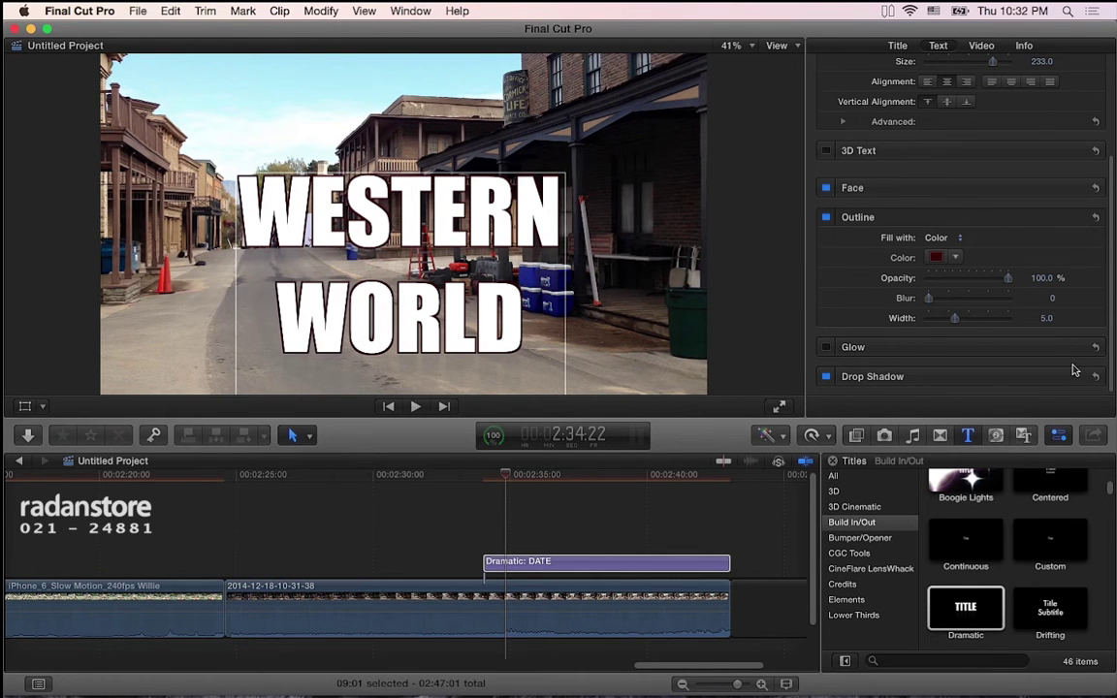
{"action": "left_click_drag", "start_coordinate": [954, 318], "coordinate": [976, 318]}
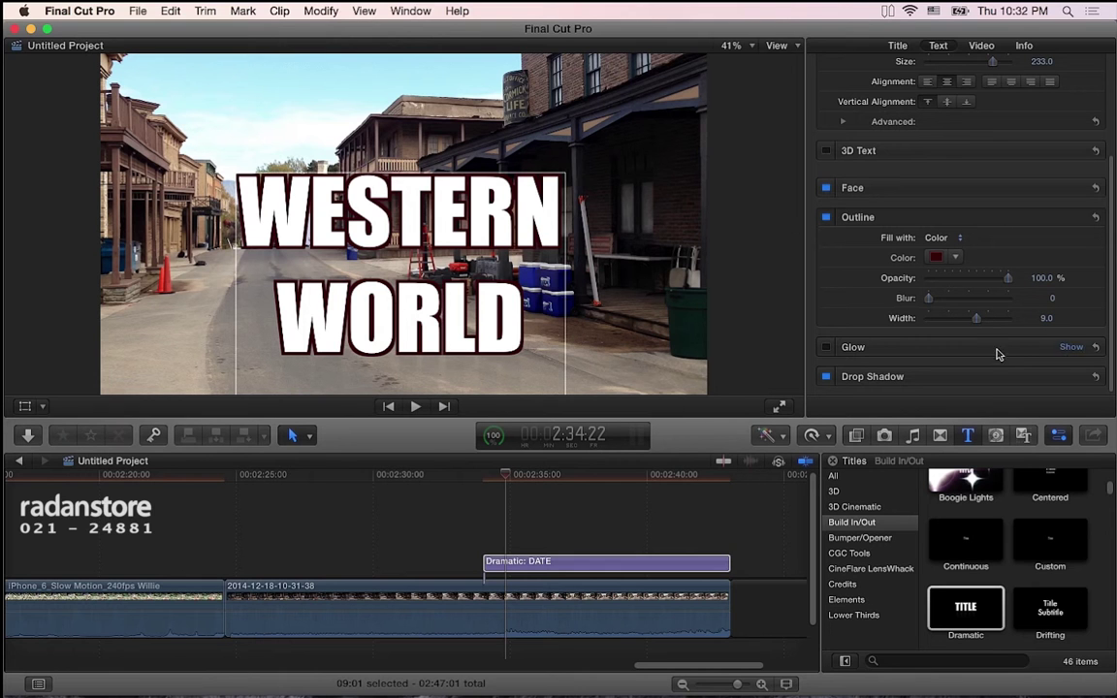
{"action": "left_click_drag", "start_coordinate": [977, 318], "coordinate": [971, 320]}
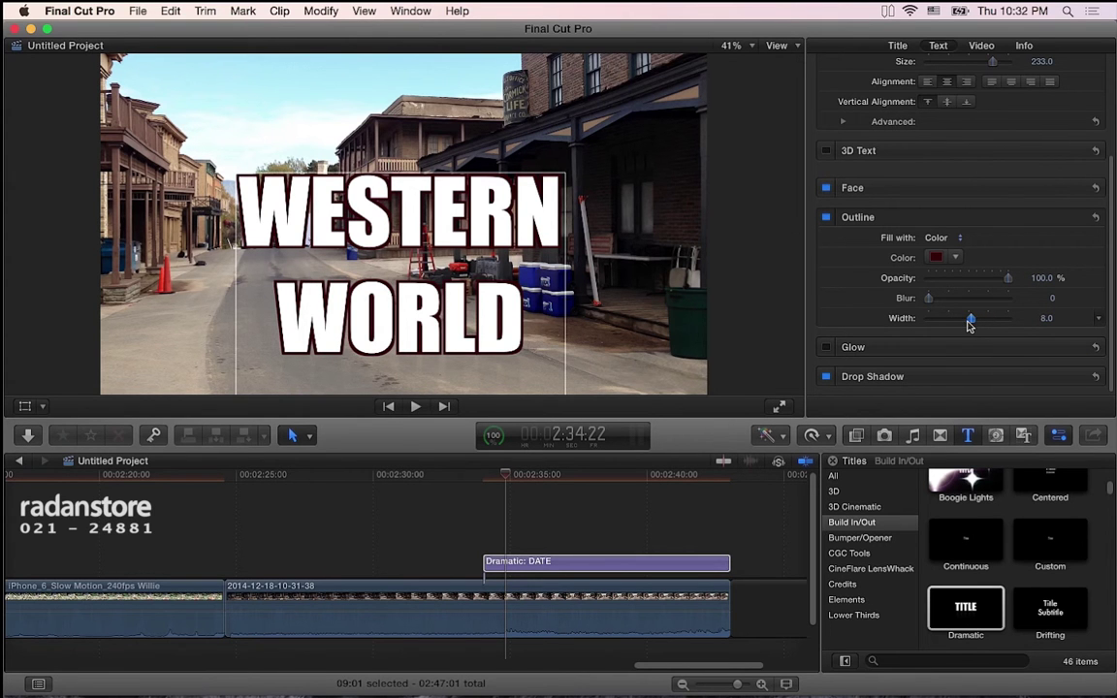
Turn off the title's Glow and Drop Shadow
{"action": "left_click", "coordinate": [827, 349]}
{"action": "left_click", "coordinate": [826, 377]}
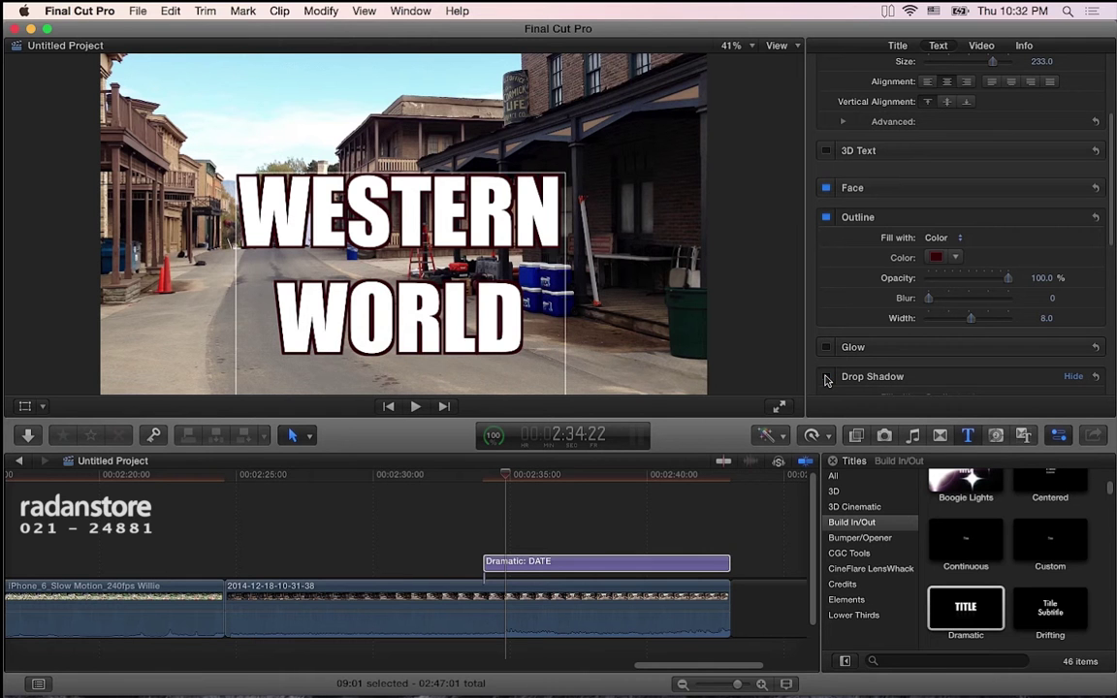
{"action": "scroll", "coordinate": [853, 330], "scroll_direction": "up", "scroll_amount": 5}
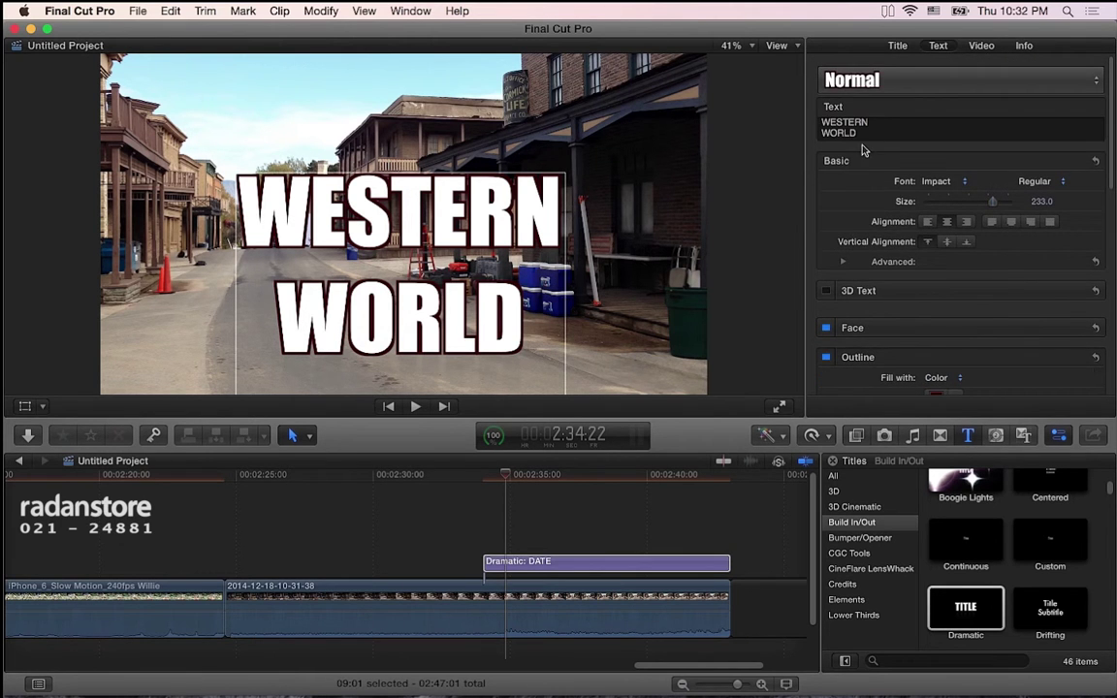
Browse the text style presets without applying any, then show the Title's published parameters
{"action": "left_click", "coordinate": [901, 120]}
{"action": "left_click", "coordinate": [933, 78]}
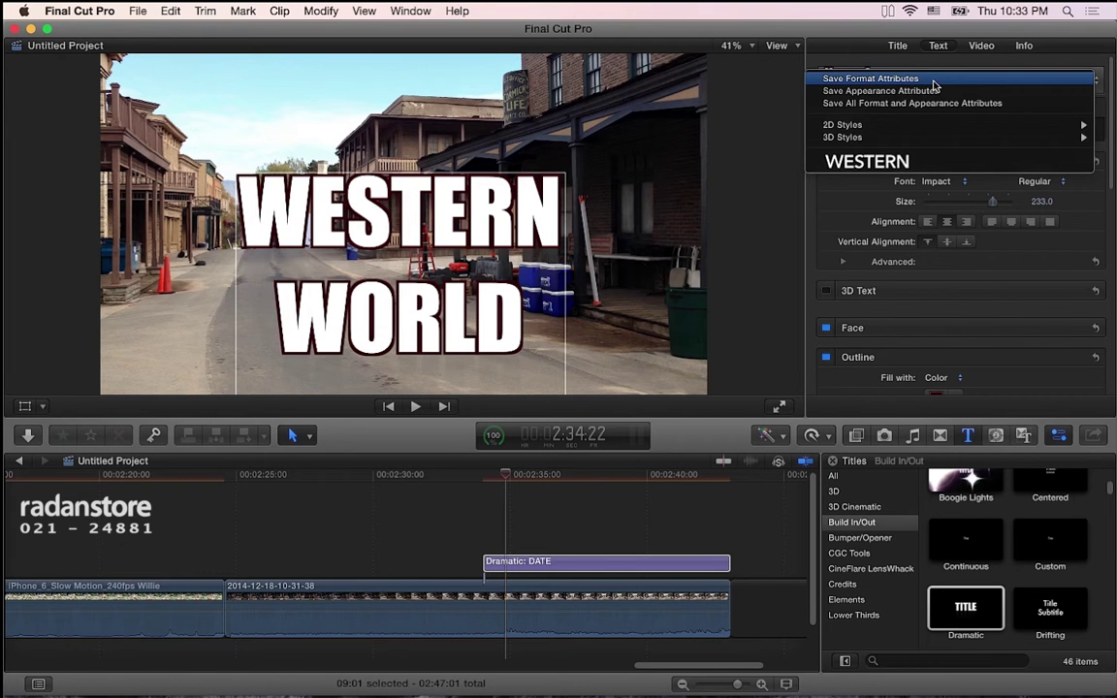
{"action": "mouse_move", "coordinate": [931, 124]}
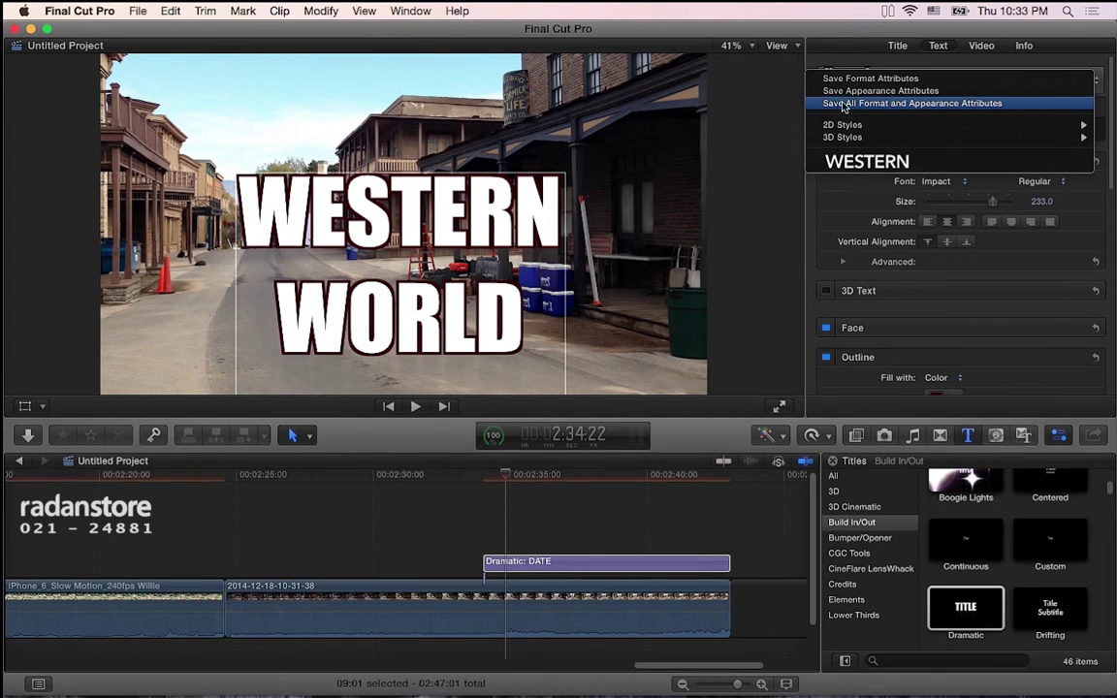
{"action": "left_click", "coordinate": [1030, 275]}
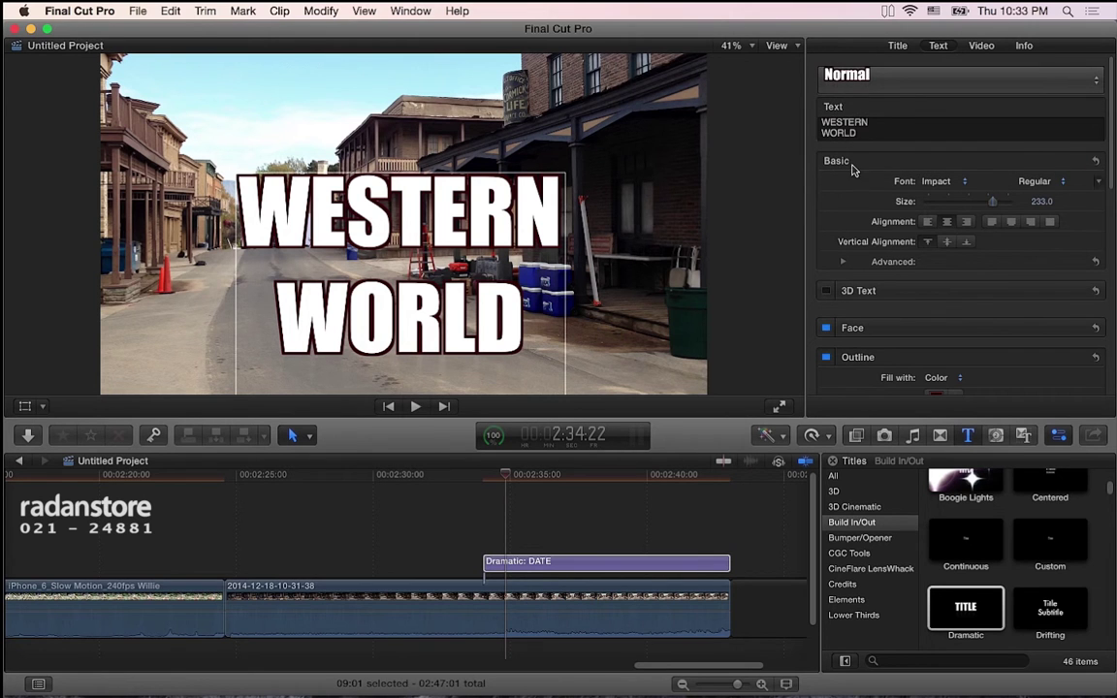
{"action": "left_click", "coordinate": [894, 78]}
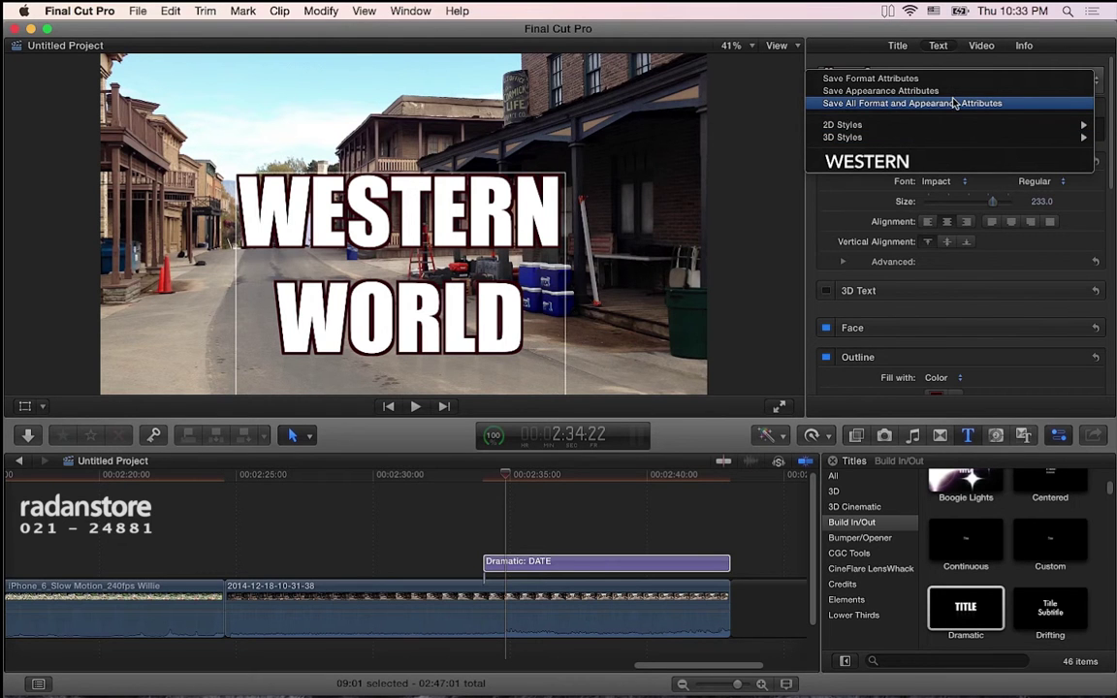
{"action": "left_click", "coordinate": [1075, 274]}
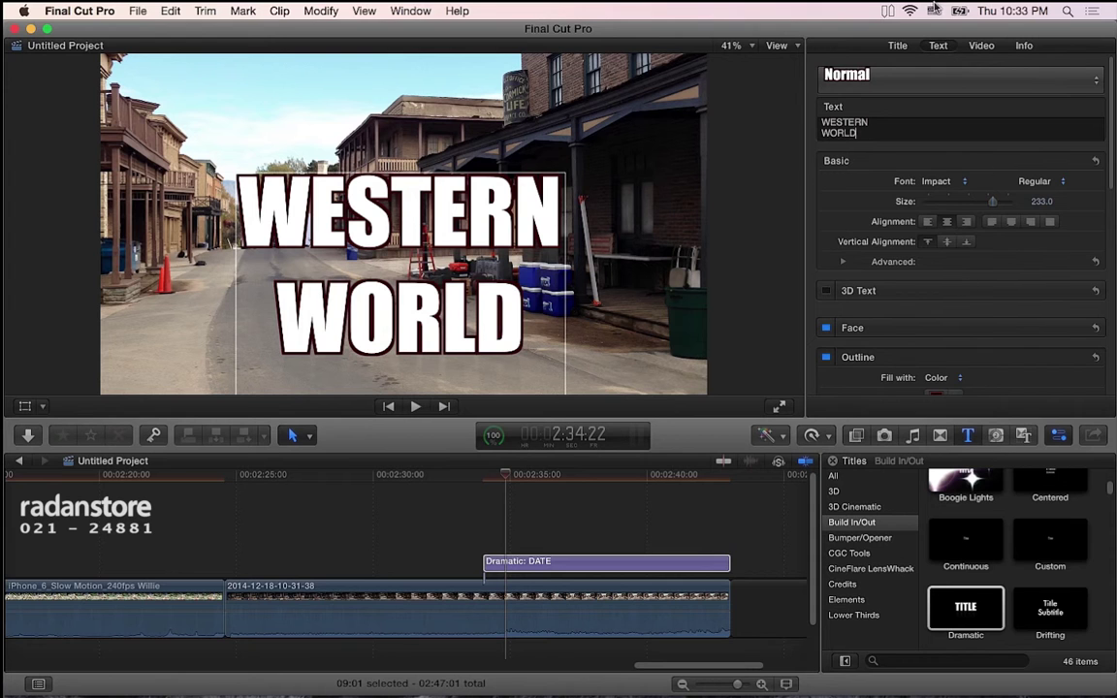
{"action": "left_click", "coordinate": [899, 45]}
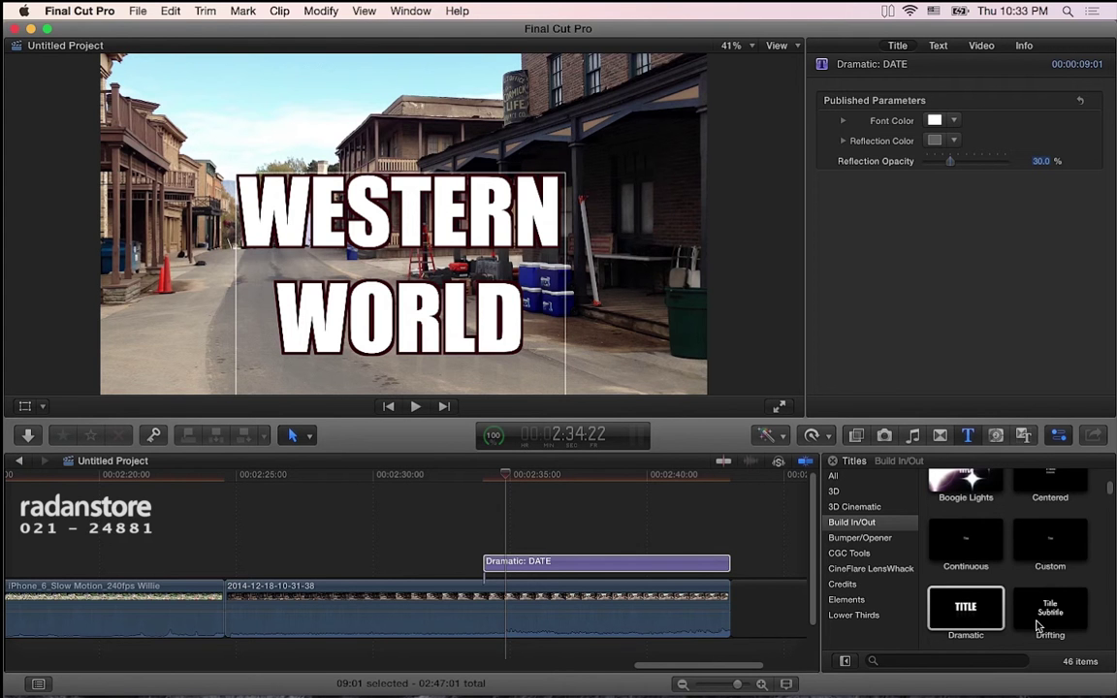
Move the WESTERN WORLD title higher in the frame and scrub through its animation
{"action": "scroll", "coordinate": [1038, 625], "scroll_direction": "up", "scroll_amount": 1}
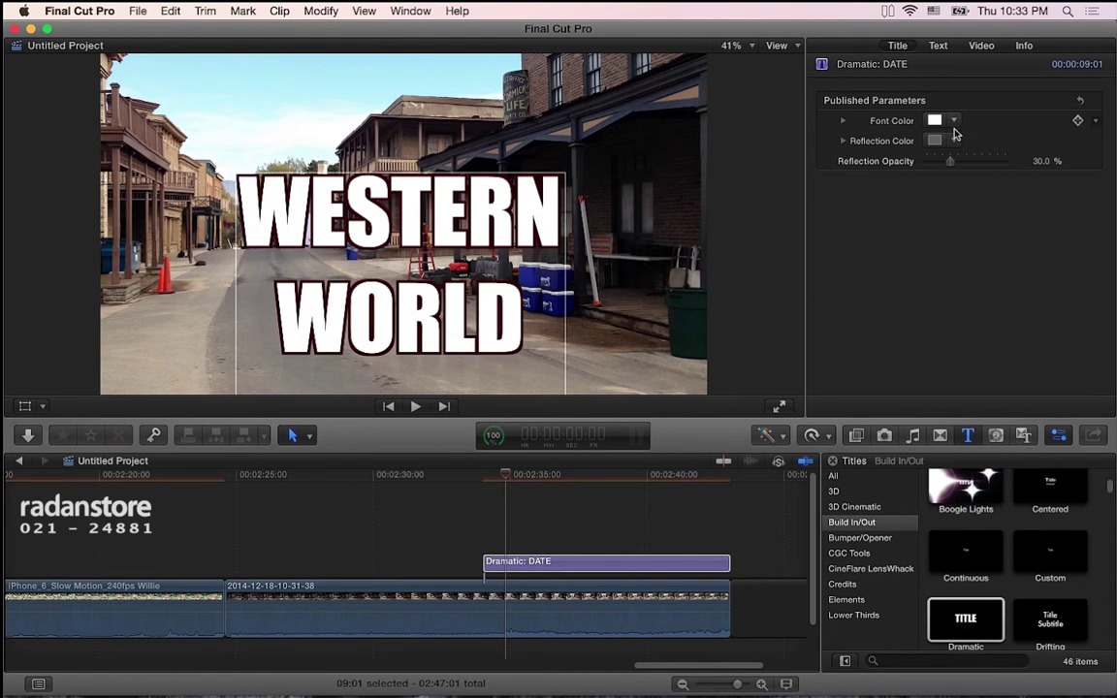
{"action": "left_click", "coordinate": [985, 612]}
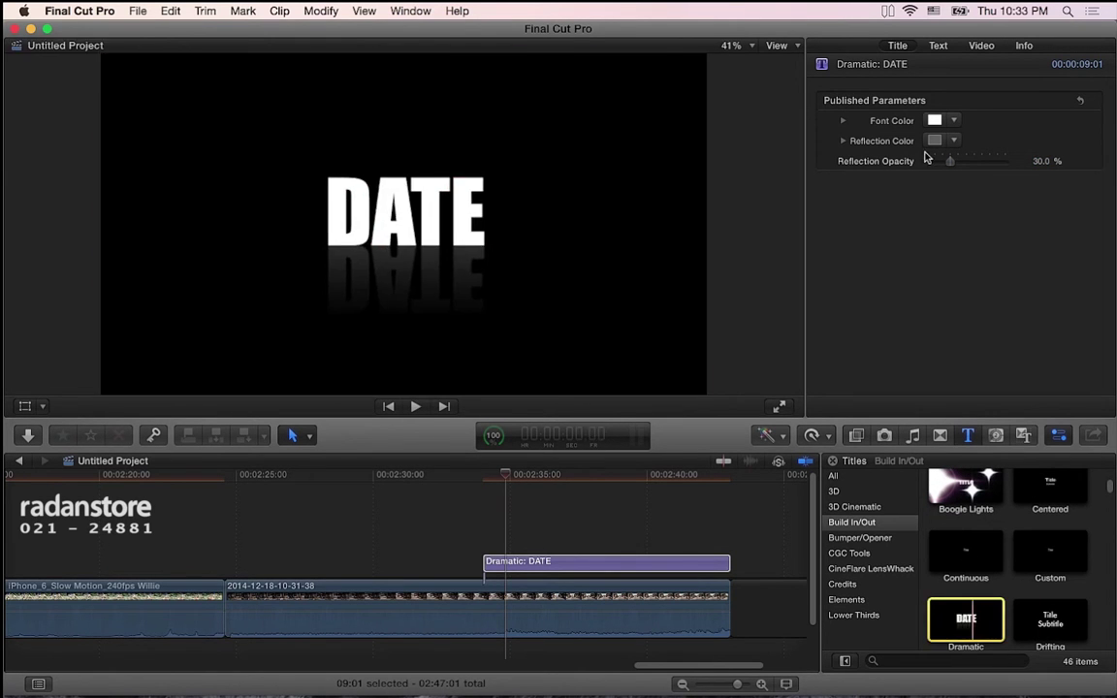
{"action": "left_click", "coordinate": [938, 45]}
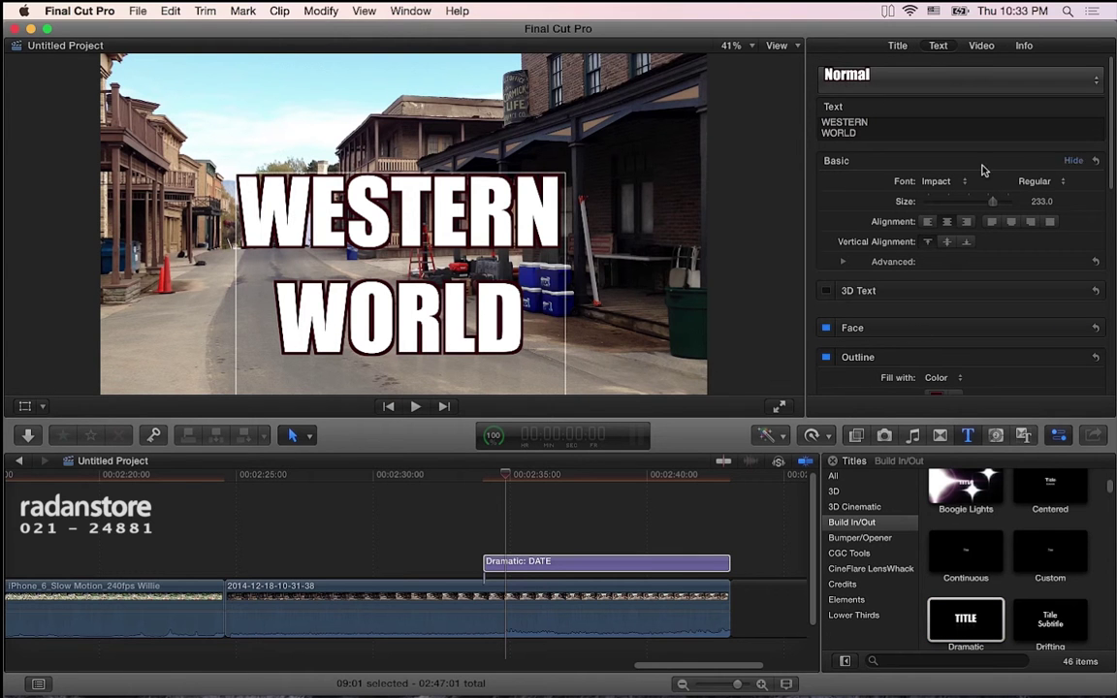
{"action": "left_click", "coordinate": [900, 47]}
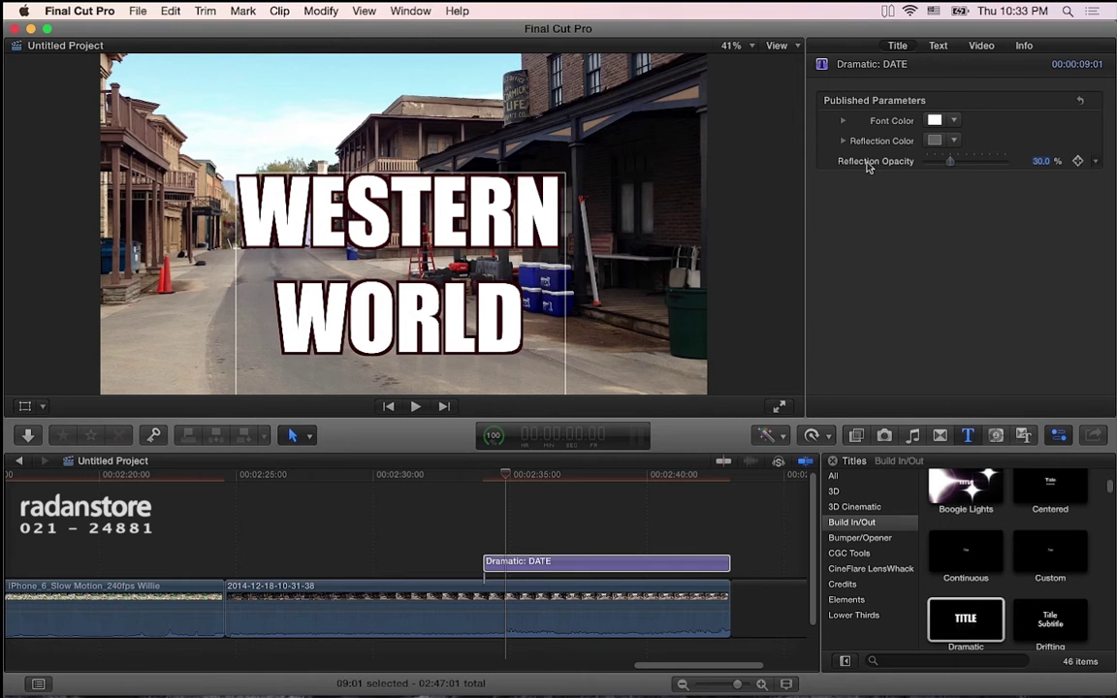
{"action": "left_click_drag", "start_coordinate": [448, 339], "coordinate": [449, 308]}
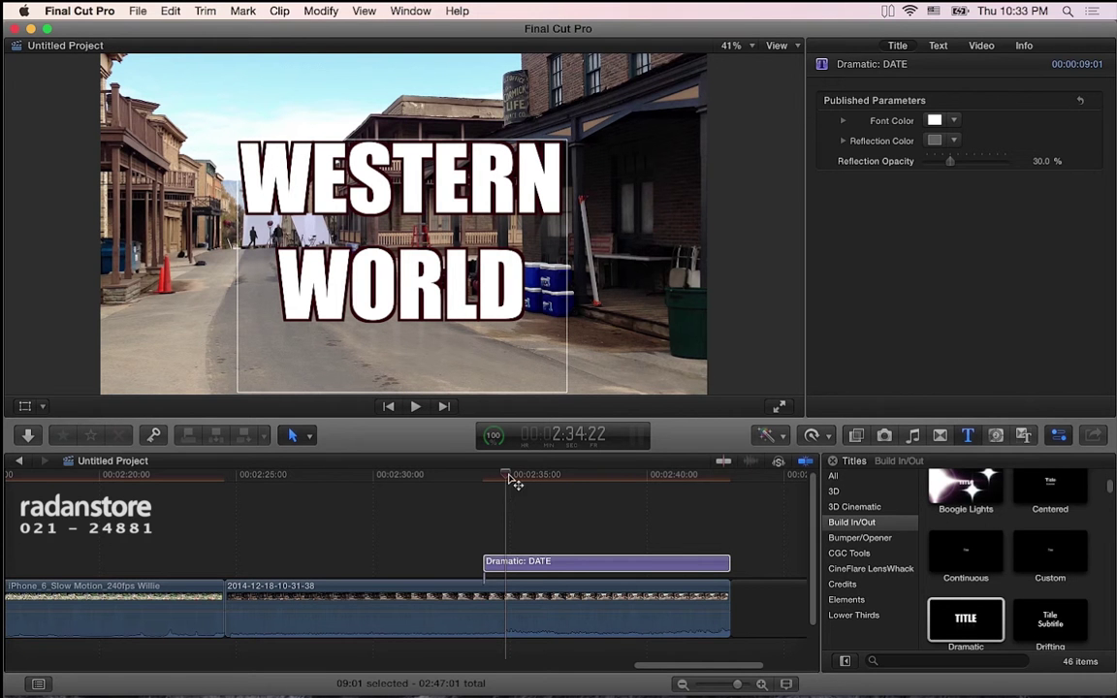
{"action": "mouse_move", "coordinate": [545, 485]}
{"action": "left_mouse_down"}
{"action": "mouse_move", "coordinate": [681, 485]}
{"action": "mouse_move", "coordinate": [501, 502]}
{"action": "left_mouse_up"}
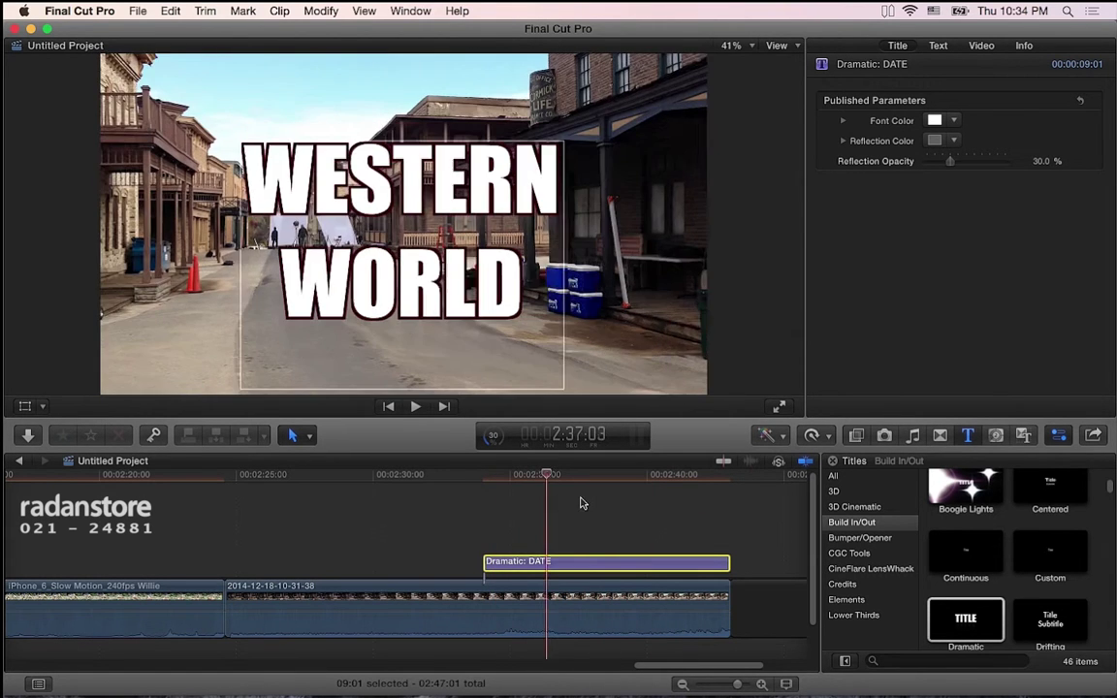
{"action": "mouse_move", "coordinate": [502, 502]}
{"action": "left_mouse_down"}
{"action": "mouse_move", "coordinate": [637, 504]}
{"action": "mouse_move", "coordinate": [572, 508]}
{"action": "mouse_move", "coordinate": [562, 497]}
{"action": "left_mouse_up"}
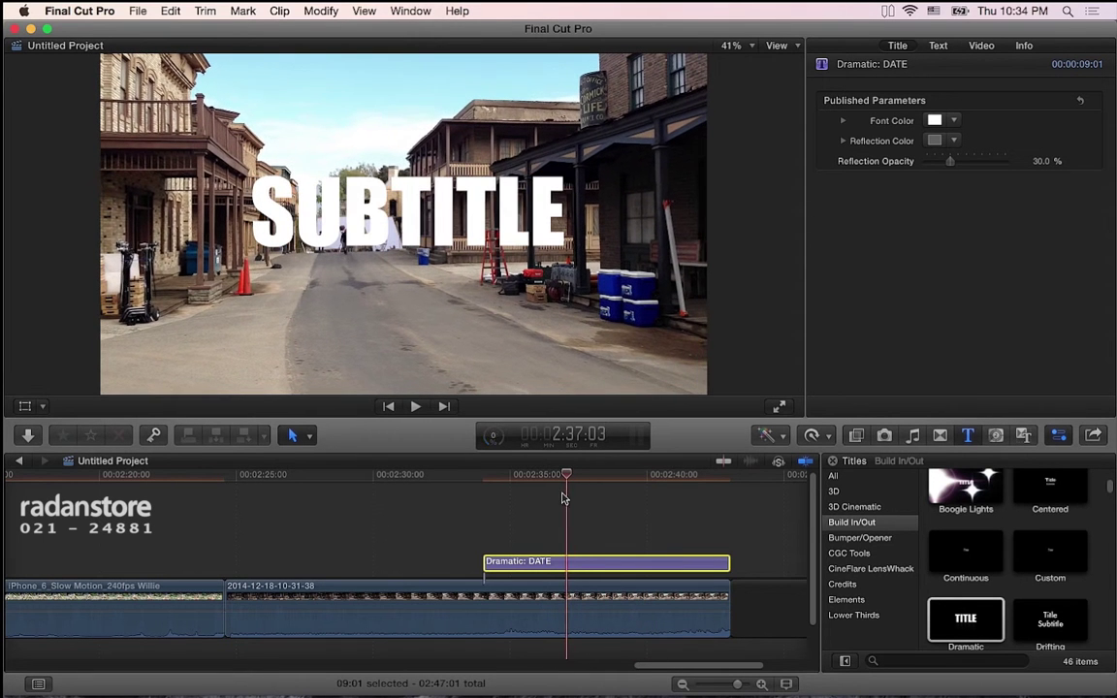
Select the Dramatic title clip and delete it from the timeline
{"action": "left_click", "coordinate": [486, 306]}
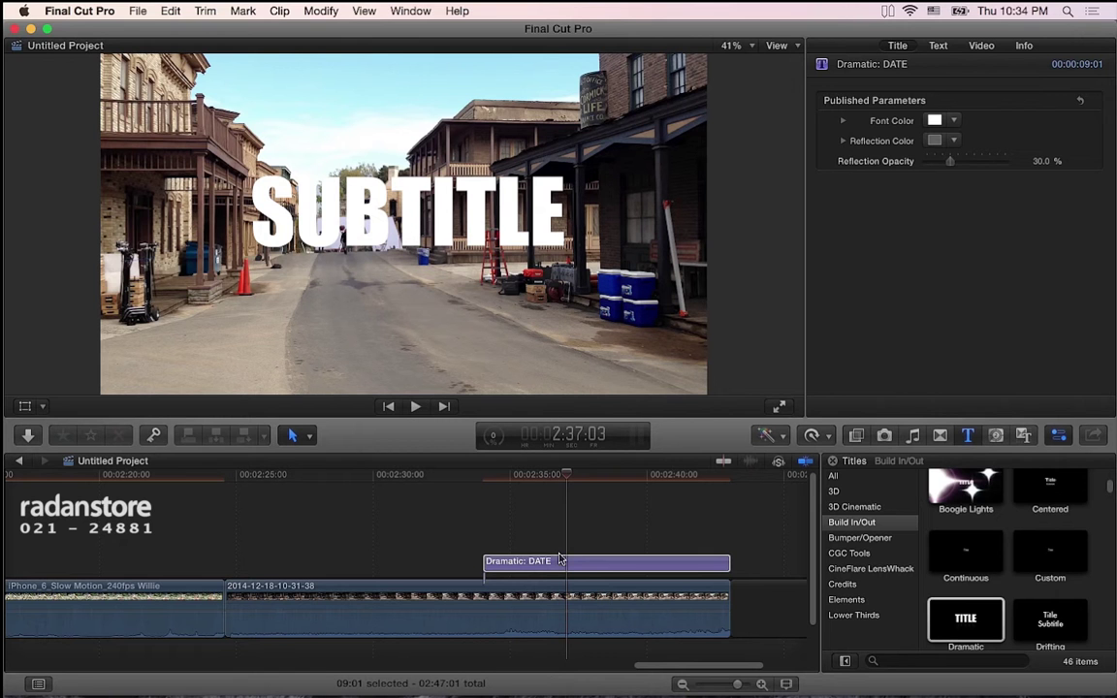
{"action": "left_click", "coordinate": [571, 477]}
{"action": "left_click_drag", "start_coordinate": [571, 477], "coordinate": [595, 477]}
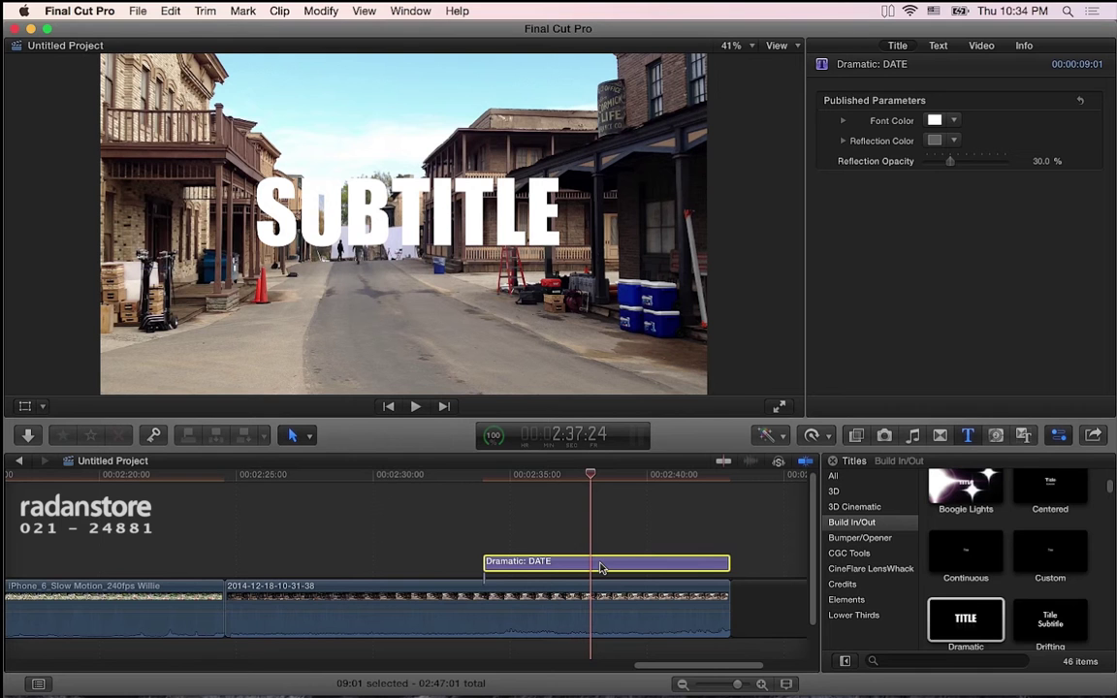
{"action": "key", "text": "Delete"}
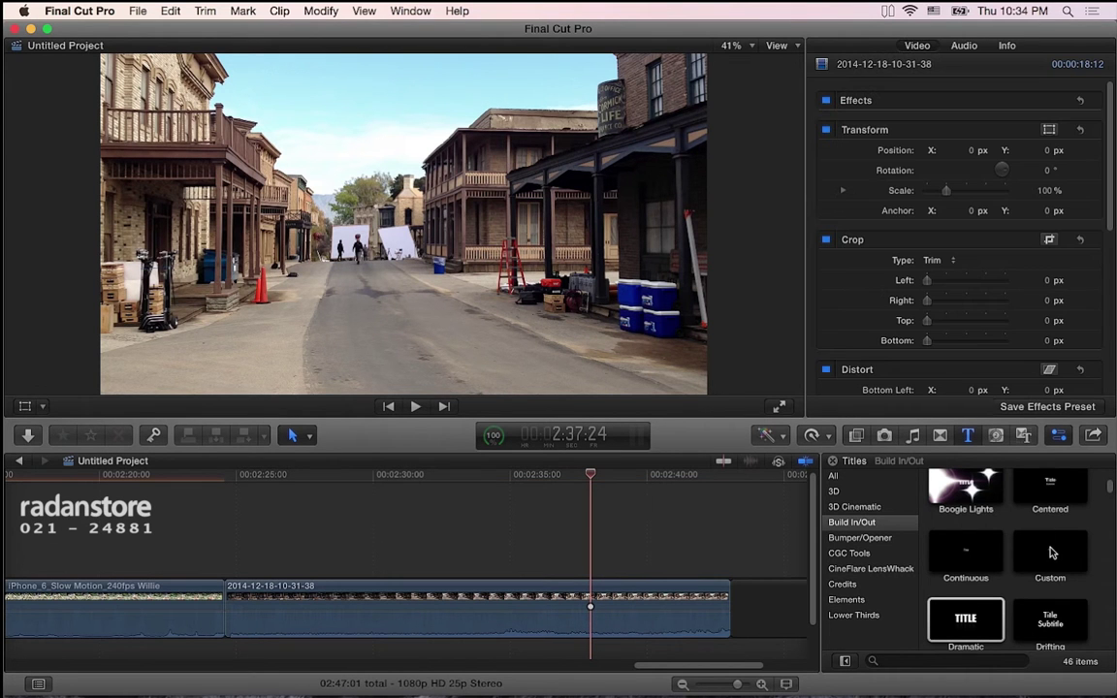
Add the Blur title above the street clip at the playhead
{"action": "scroll", "coordinate": [1052, 555], "scroll_direction": "up", "scroll_amount": 2}
{"action": "left_click_drag", "start_coordinate": [1050, 496], "coordinate": [585, 560]}
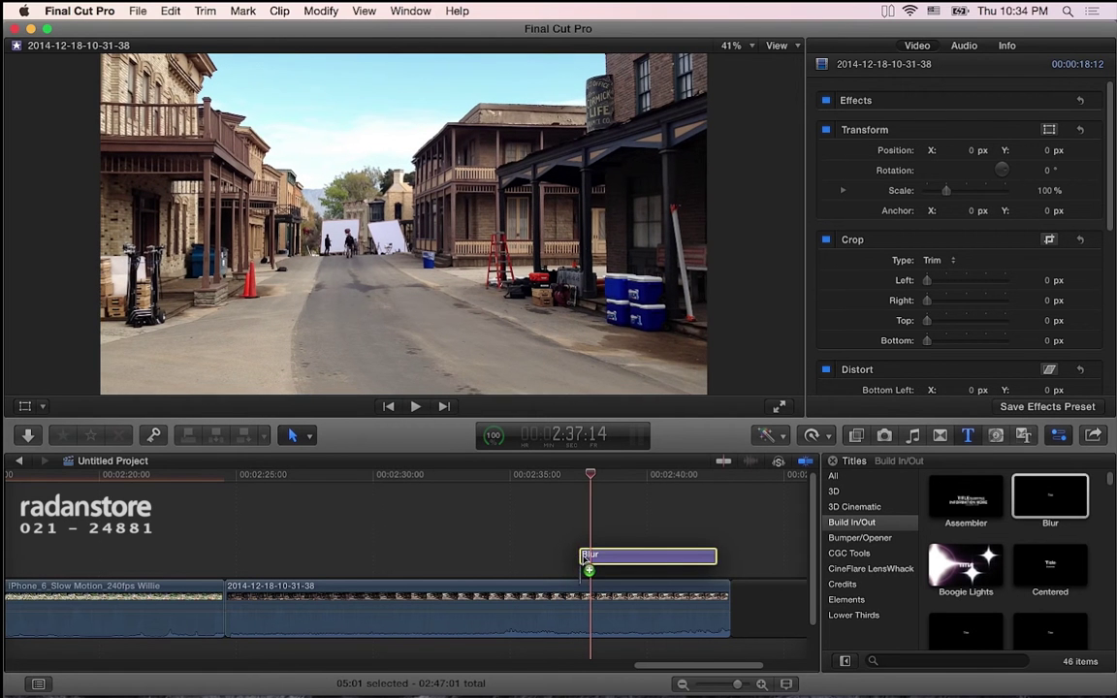
{"action": "left_click_drag", "start_coordinate": [585, 560], "coordinate": [591, 561]}
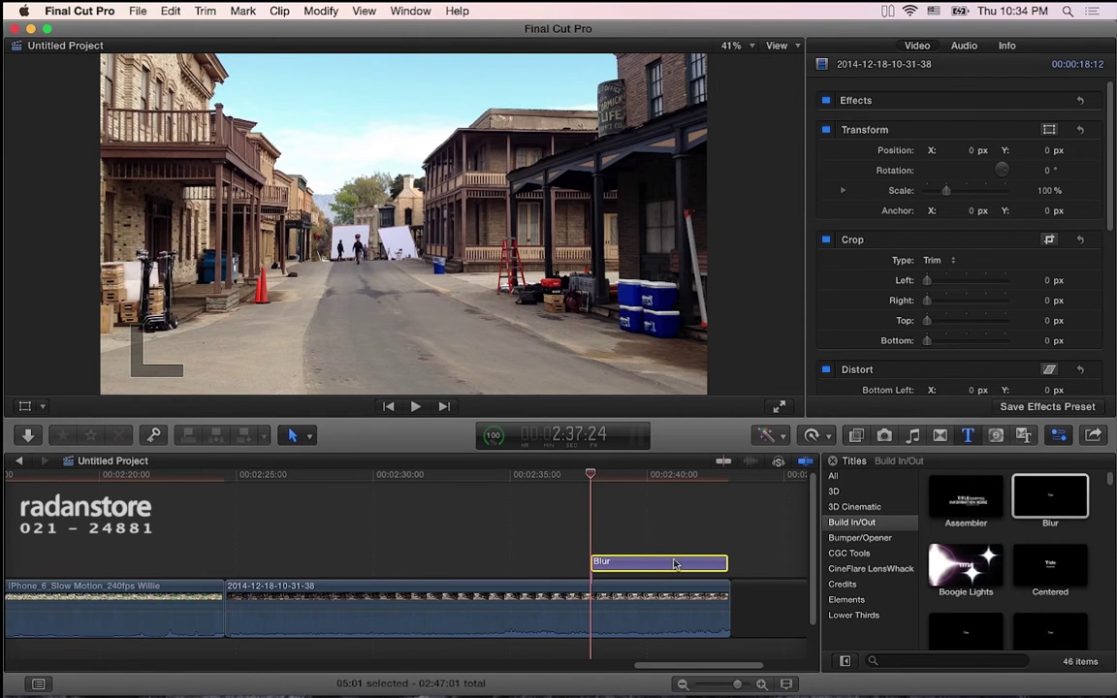
{"action": "left_click", "coordinate": [675, 565]}
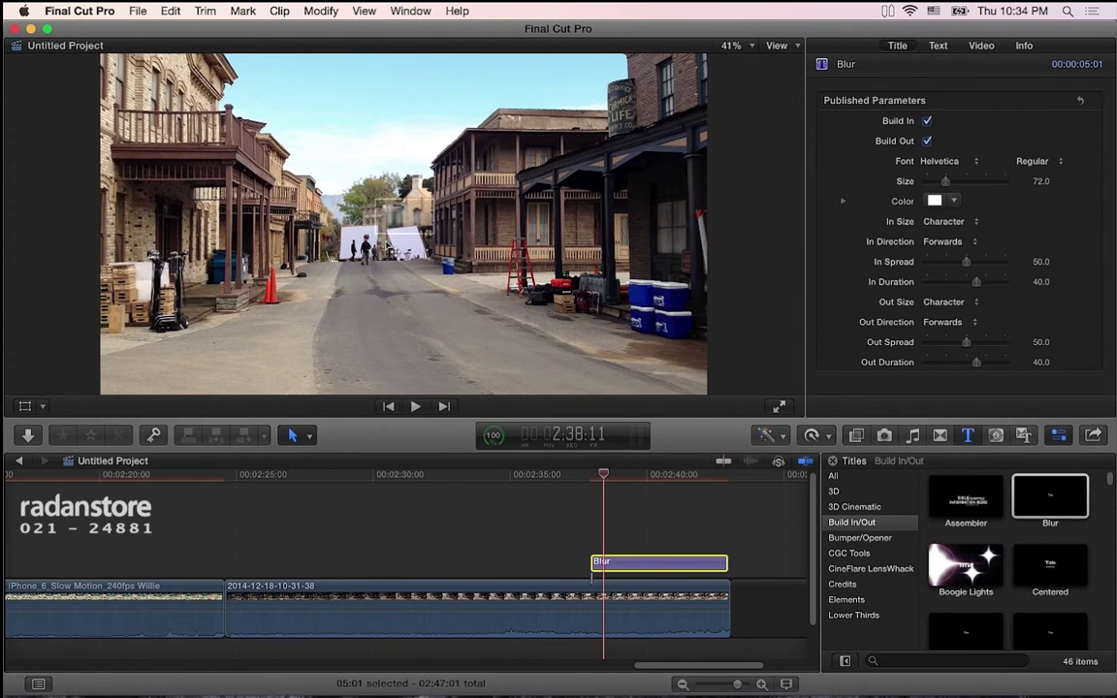
Move the Blur title's text near the bottom centre and enlarge it to size 150
{"action": "left_click", "coordinate": [397, 289]}
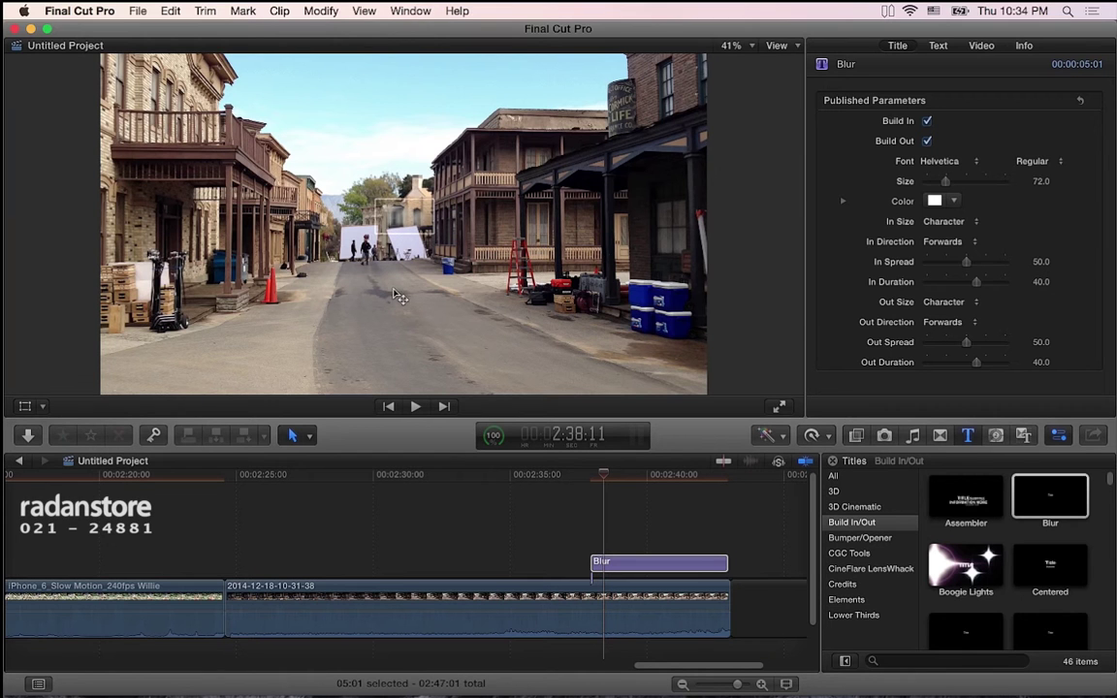
{"action": "left_click_drag", "start_coordinate": [395, 315], "coordinate": [404, 346]}
{"action": "double_click", "coordinate": [410, 227]}
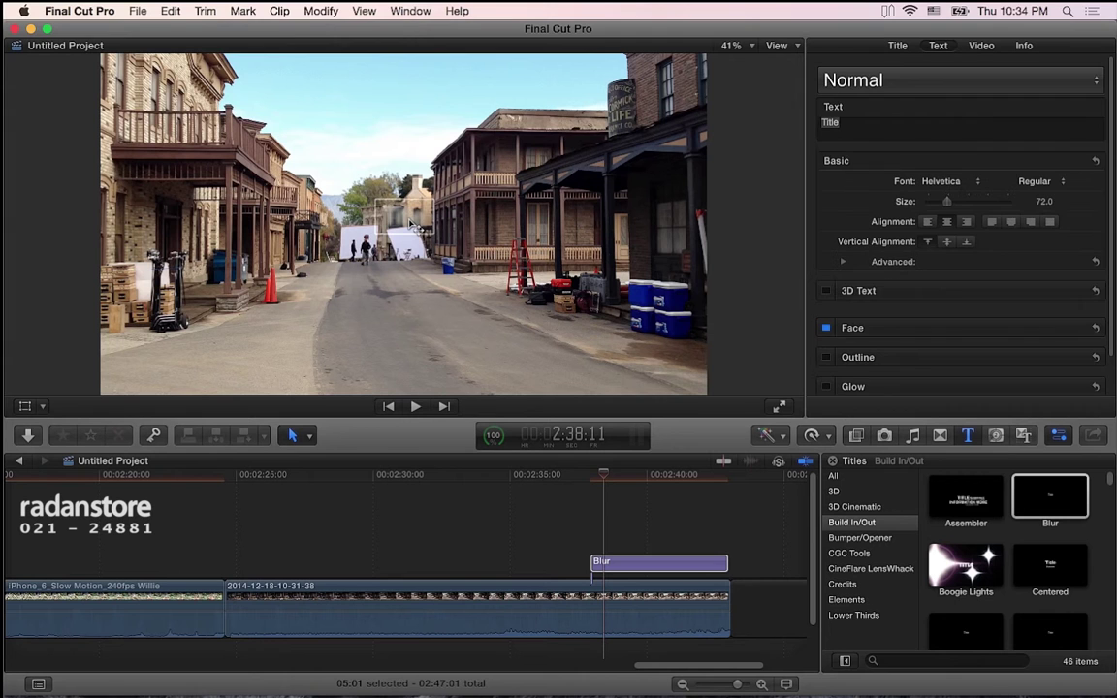
{"action": "left_click_drag", "start_coordinate": [410, 221], "coordinate": [405, 358]}
{"action": "left_click_drag", "start_coordinate": [949, 204], "coordinate": [972, 207]}
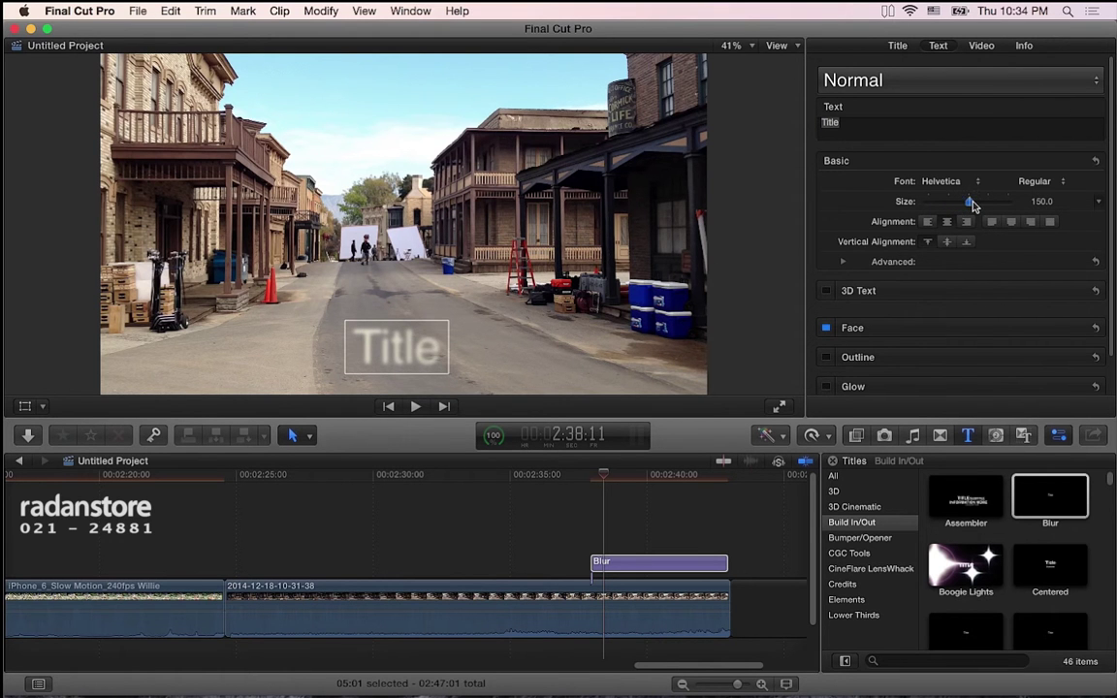
{"action": "left_click", "coordinate": [897, 46]}
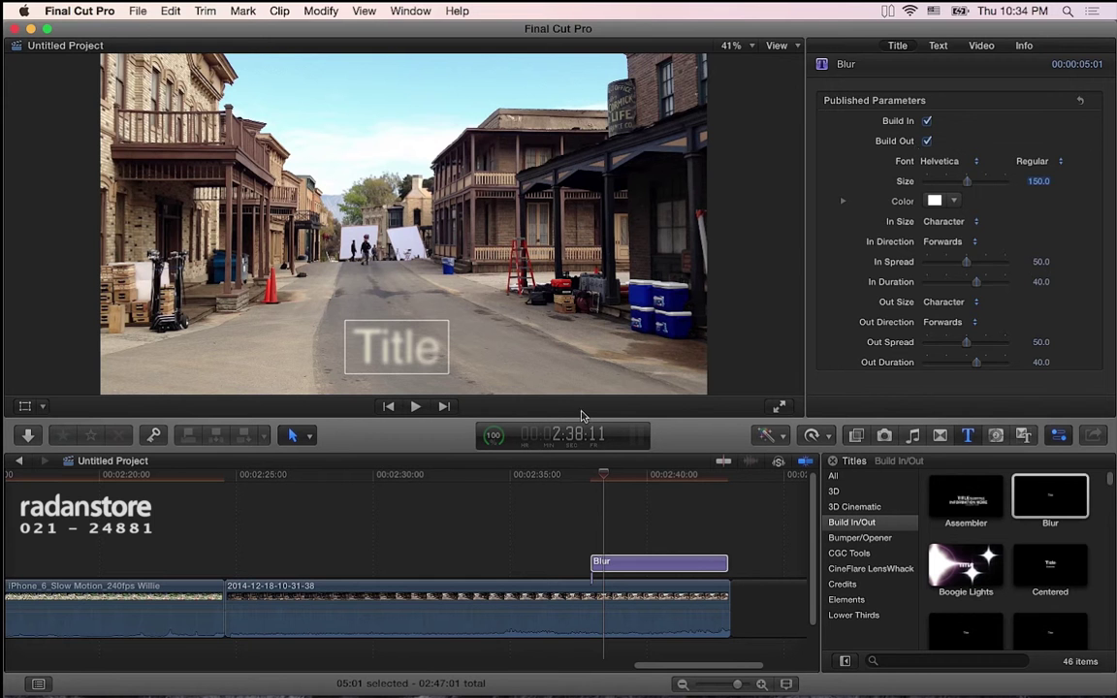
{"action": "left_click_drag", "start_coordinate": [594, 478], "coordinate": [591, 479]}
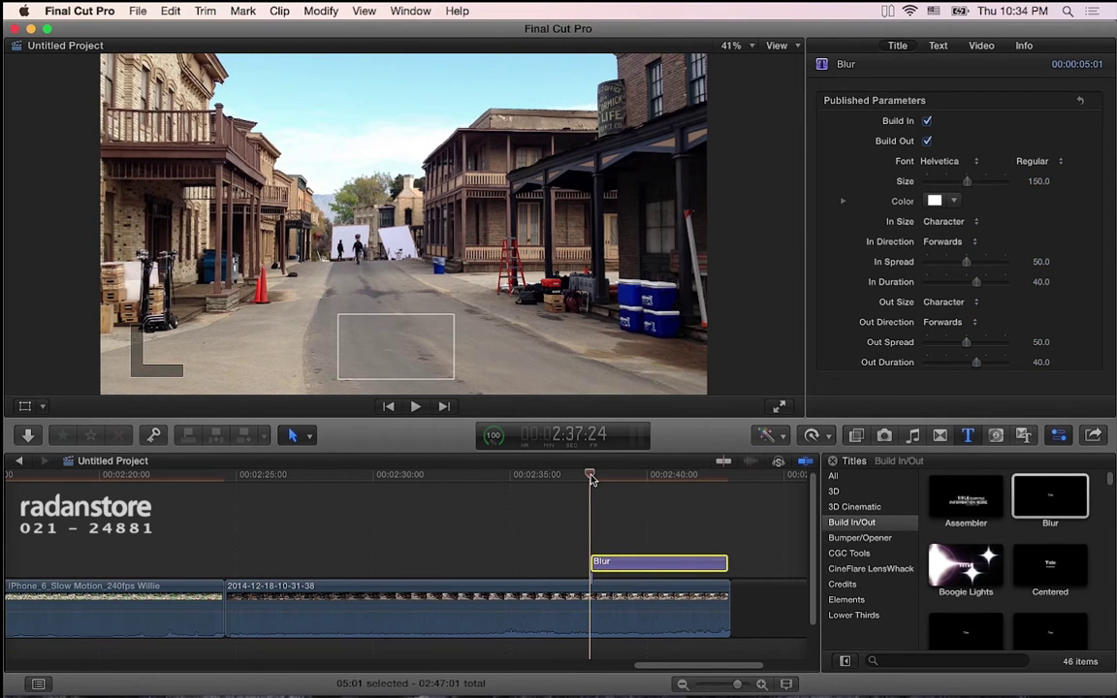
Toggle the Blur title's Build Out off, play the end, then re-enable Build Out
{"action": "mouse_move", "coordinate": [594, 478]}
{"action": "left_mouse_down"}
{"action": "mouse_move", "coordinate": [721, 482]}
{"action": "mouse_move", "coordinate": [614, 486]}
{"action": "mouse_move", "coordinate": [676, 489]}
{"action": "left_mouse_up"}
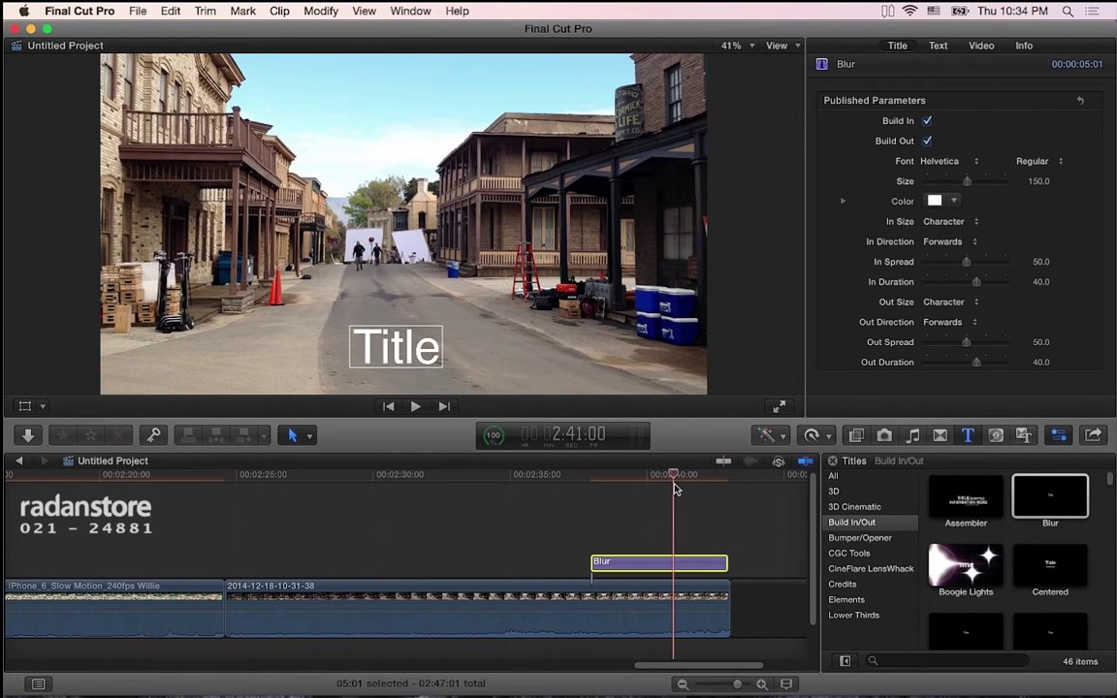
{"action": "left_click", "coordinate": [927, 140]}
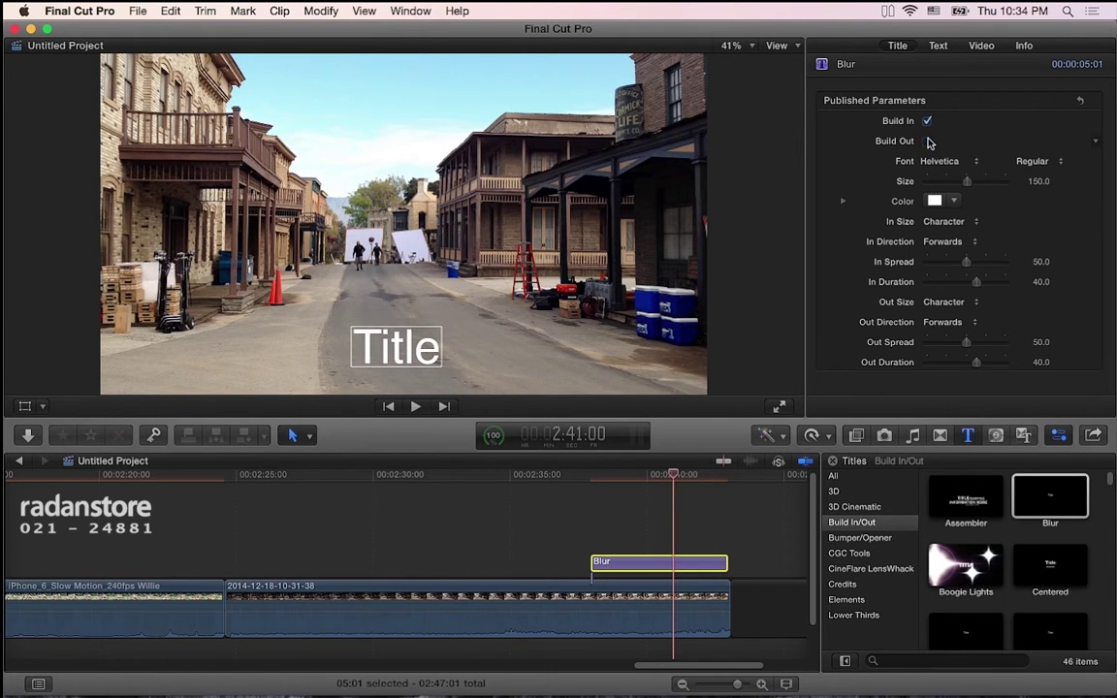
{"action": "key", "text": "space"}
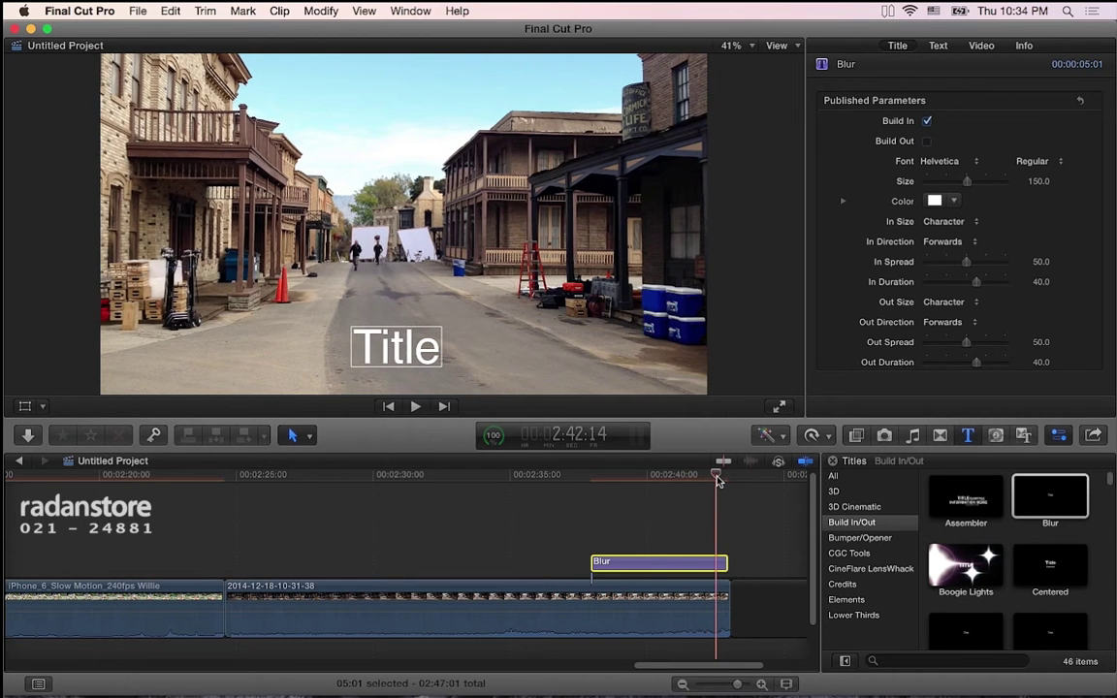
{"action": "left_click", "coordinate": [688, 480]}
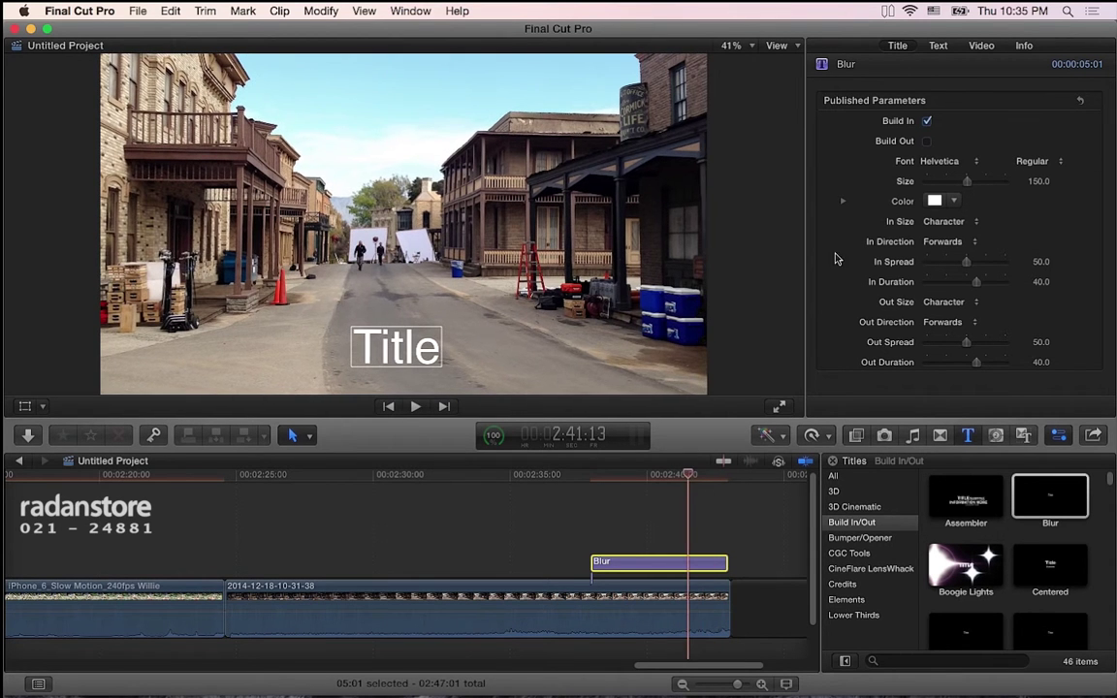
{"action": "left_click", "coordinate": [926, 141]}
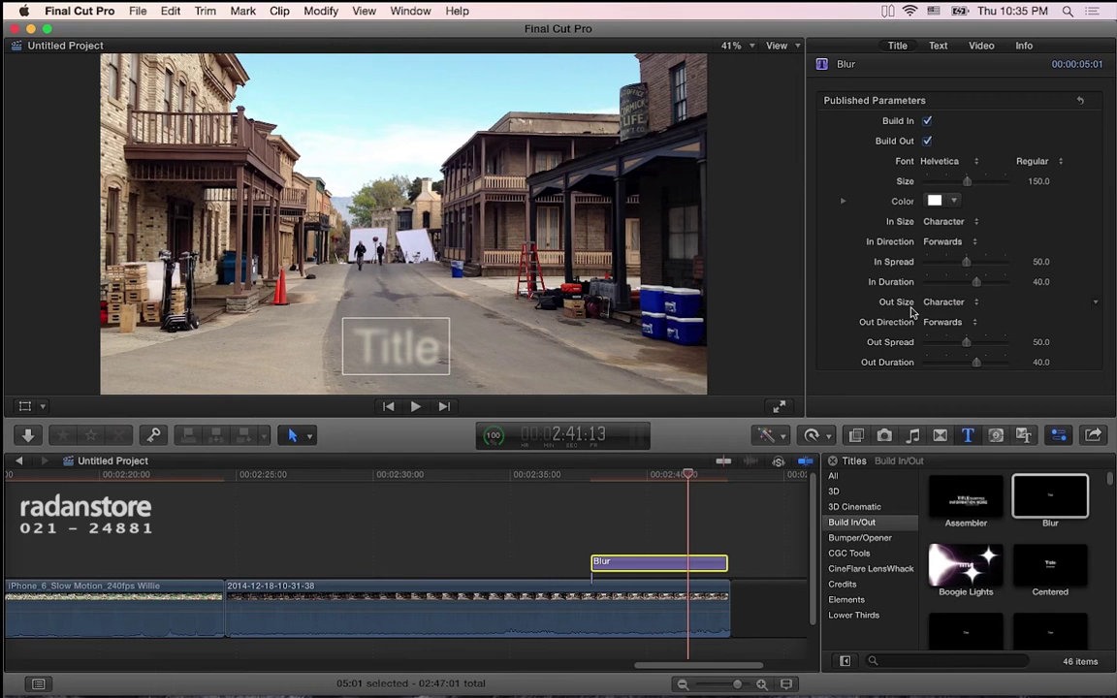
{"action": "left_click", "coordinate": [648, 475]}
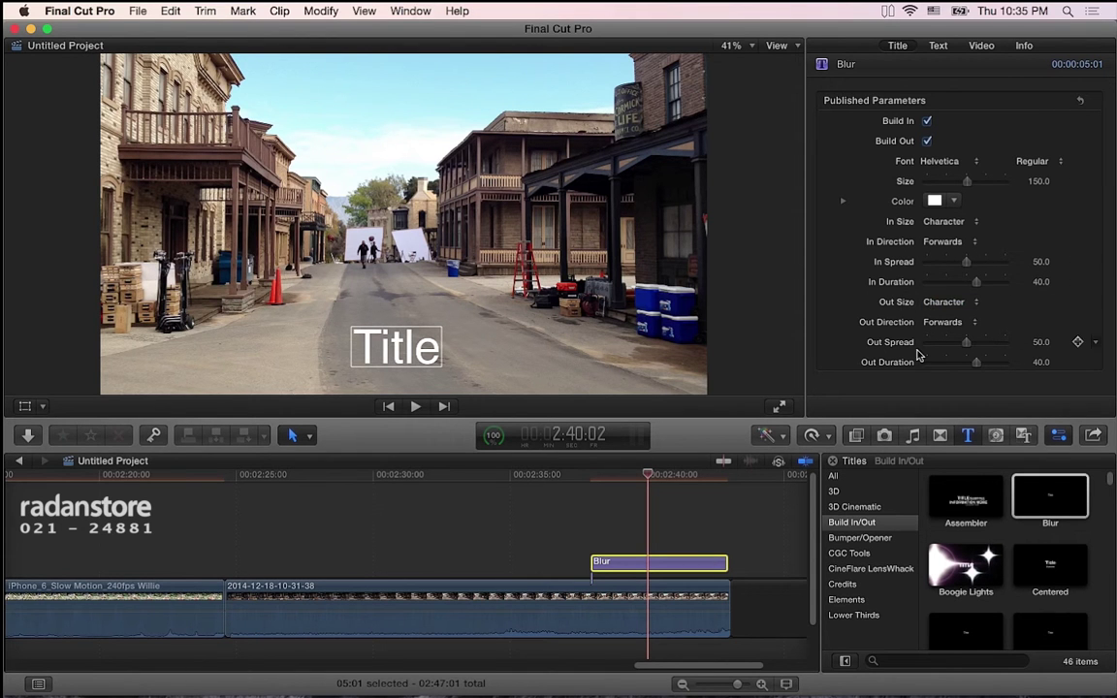
Move from the Build In/Out titles to the Bumper/Opener category, back at the top with Activate, Basic Title and Bold Fin
{"action": "scroll", "coordinate": [1013, 544], "scroll_direction": "down", "scroll_amount": 5}
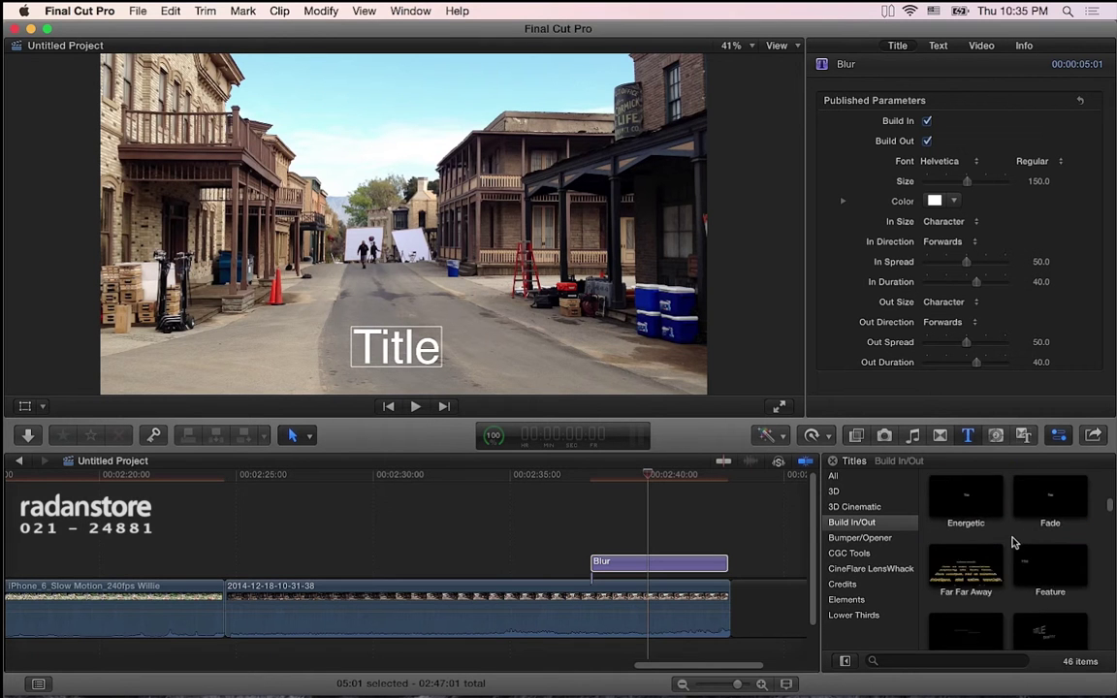
{"action": "scroll", "coordinate": [1013, 544], "scroll_direction": "down", "scroll_amount": 3}
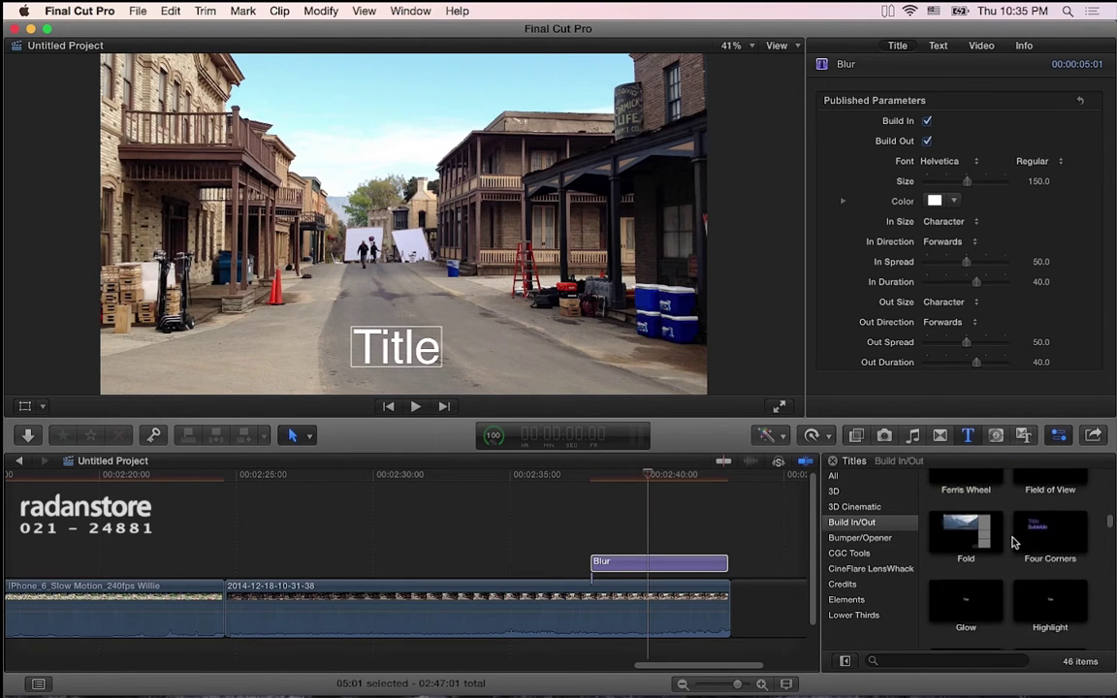
{"action": "scroll", "coordinate": [1014, 544], "scroll_direction": "down", "scroll_amount": 1}
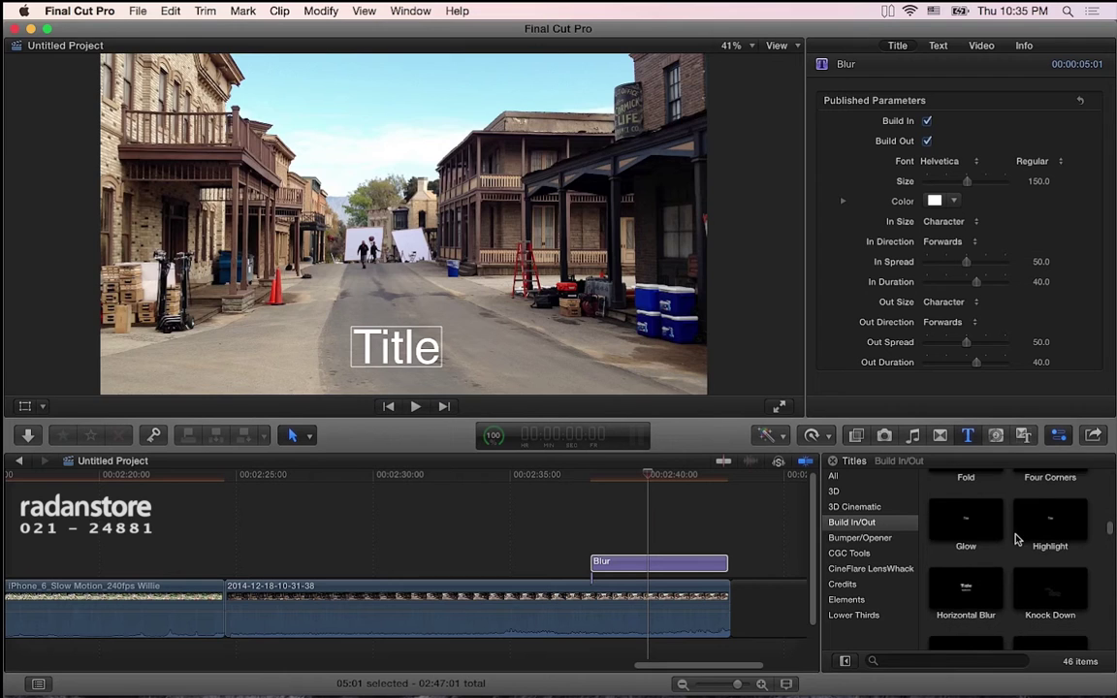
{"action": "scroll", "coordinate": [1009, 543], "scroll_direction": "down", "scroll_amount": 2}
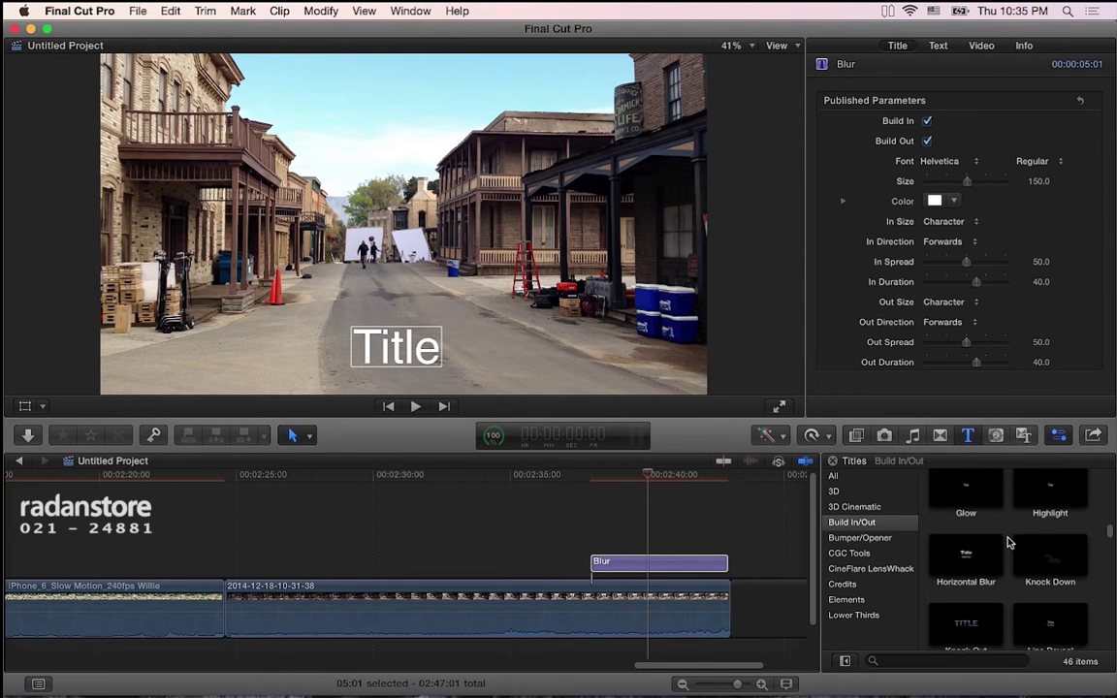
{"action": "scroll", "coordinate": [1009, 543], "scroll_direction": "down", "scroll_amount": 5}
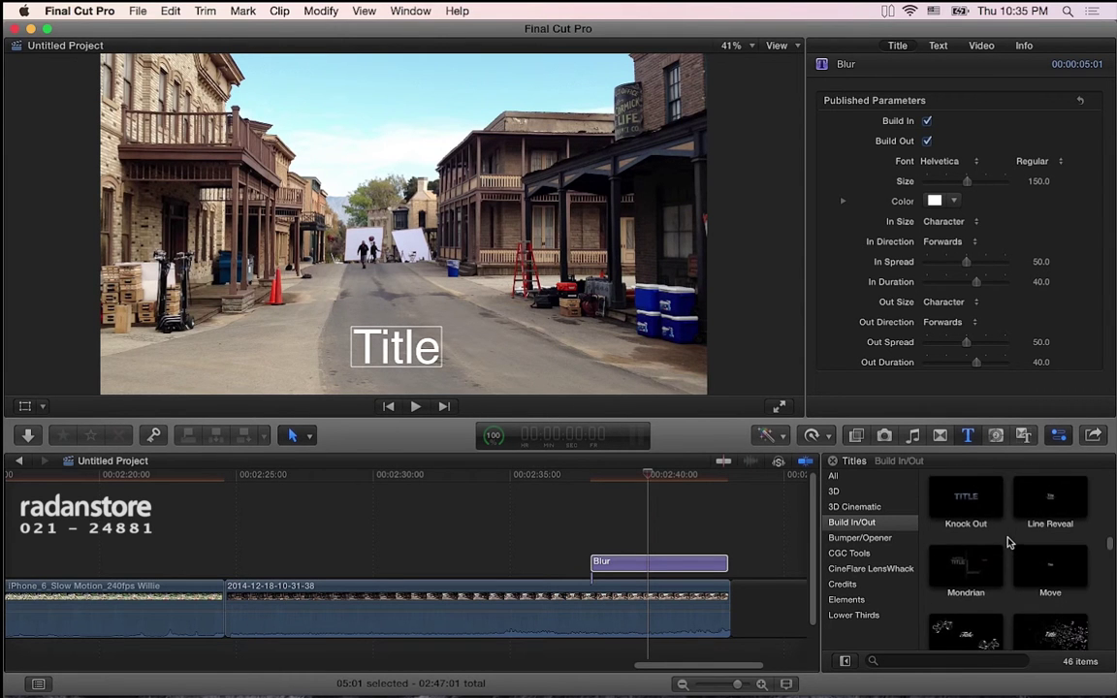
{"action": "scroll", "coordinate": [1009, 543], "scroll_direction": "down", "scroll_amount": 3}
{"action": "scroll", "coordinate": [1008, 543], "scroll_direction": "down", "scroll_amount": 3}
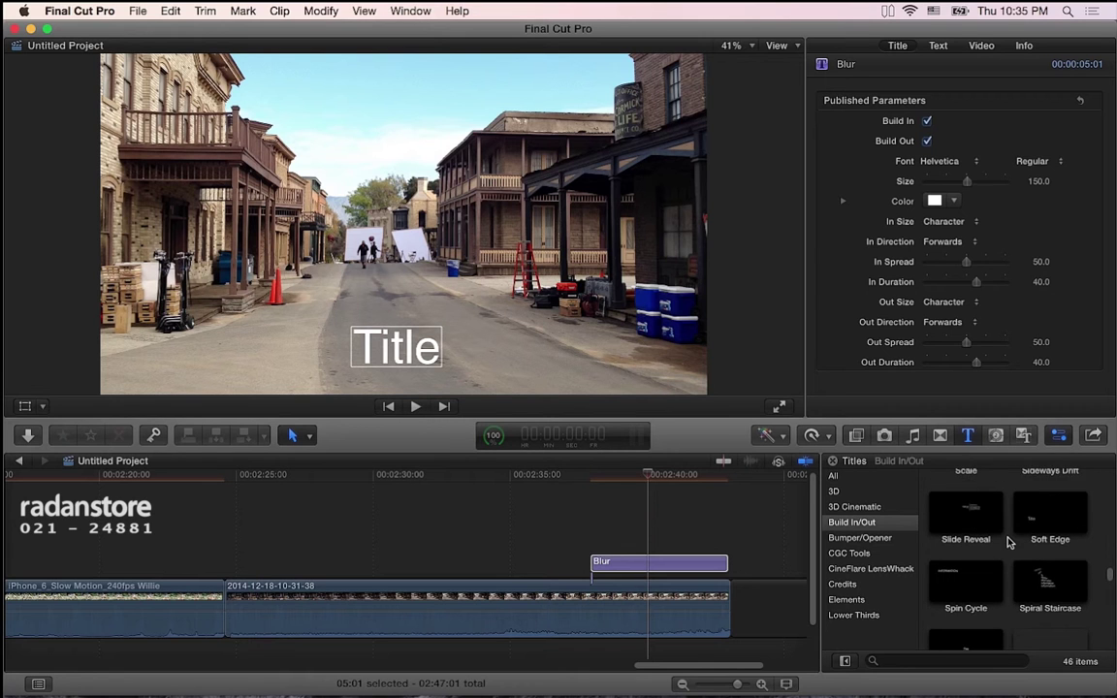
{"action": "scroll", "coordinate": [1008, 543], "scroll_direction": "down", "scroll_amount": 2}
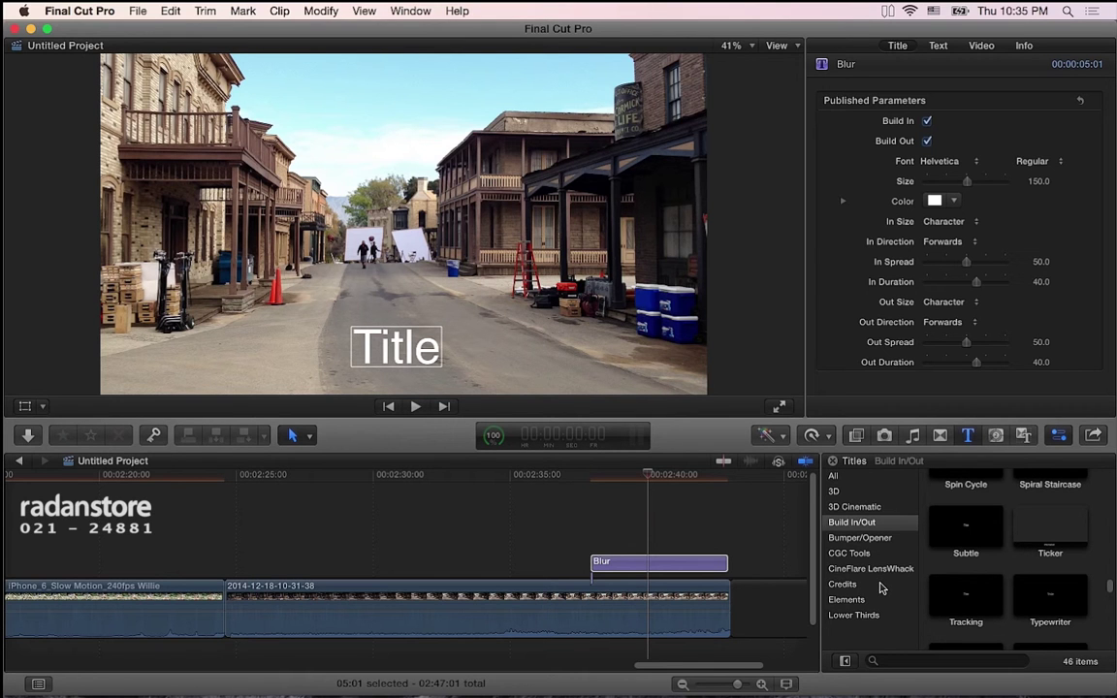
{"action": "left_click", "coordinate": [882, 543]}
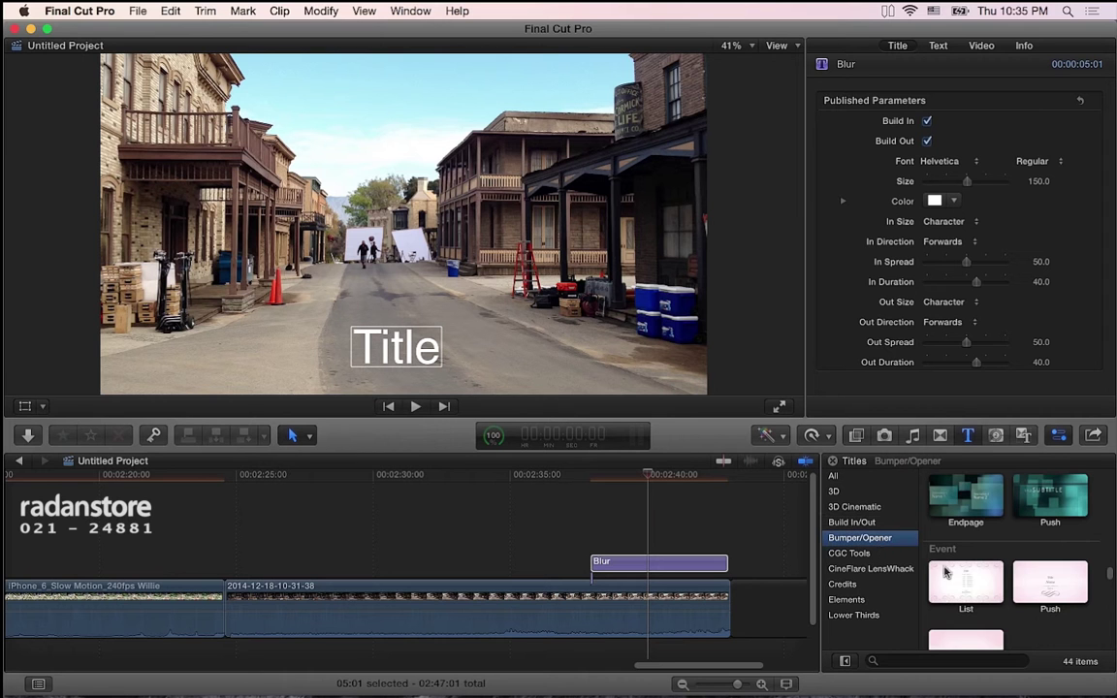
{"action": "scroll", "coordinate": [1034, 608], "scroll_direction": "up", "scroll_amount": 3}
{"action": "scroll", "coordinate": [1033, 607], "scroll_direction": "up", "scroll_amount": 2}
{"action": "scroll", "coordinate": [1034, 608], "scroll_direction": "up", "scroll_amount": 2}
{"action": "scroll", "coordinate": [1033, 607], "scroll_direction": "up", "scroll_amount": 3}
{"action": "scroll", "coordinate": [1033, 601], "scroll_direction": "up", "scroll_amount": 3}
{"action": "scroll", "coordinate": [1033, 596], "scroll_direction": "up", "scroll_amount": 1}
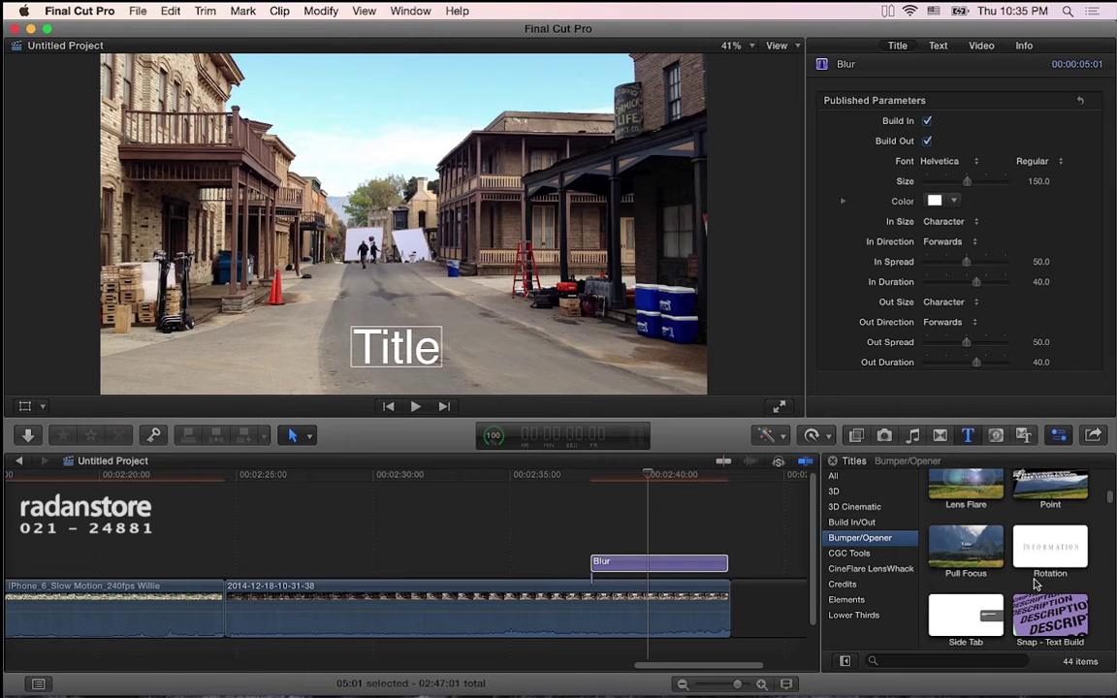
{"action": "scroll", "coordinate": [1035, 582], "scroll_direction": "up", "scroll_amount": 3}
{"action": "scroll", "coordinate": [1035, 583], "scroll_direction": "up", "scroll_amount": 1}
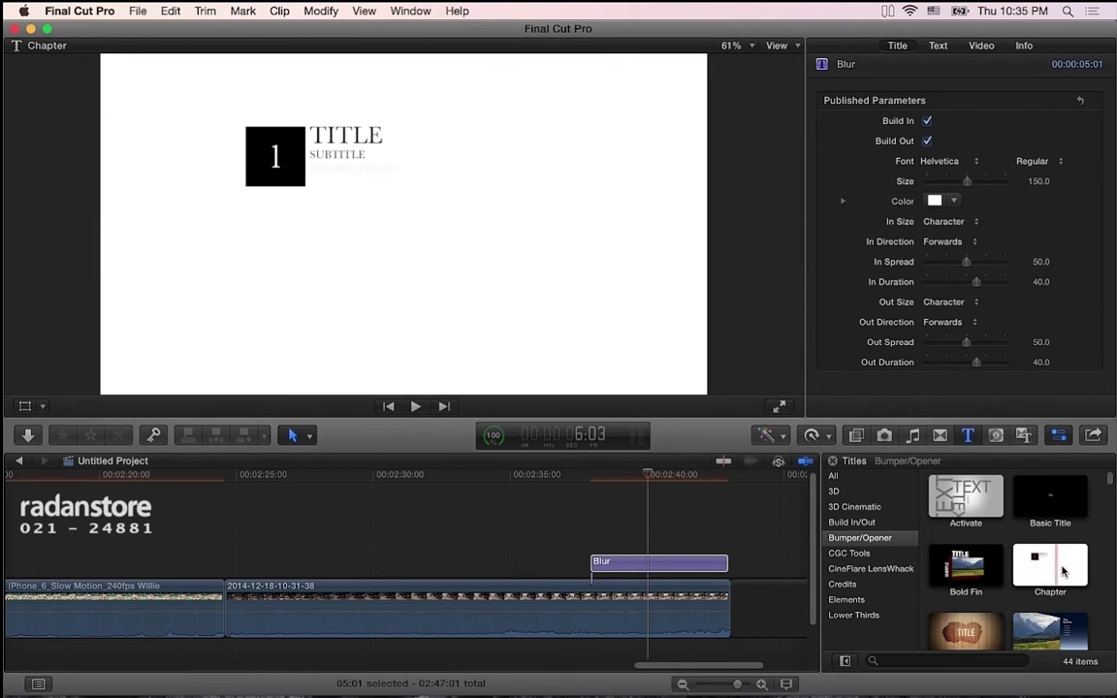
Drop Bold Fin over the street clip, delete the Blur title, and park the playhead inside Bold Fin
{"action": "left_click", "coordinate": [971, 577]}
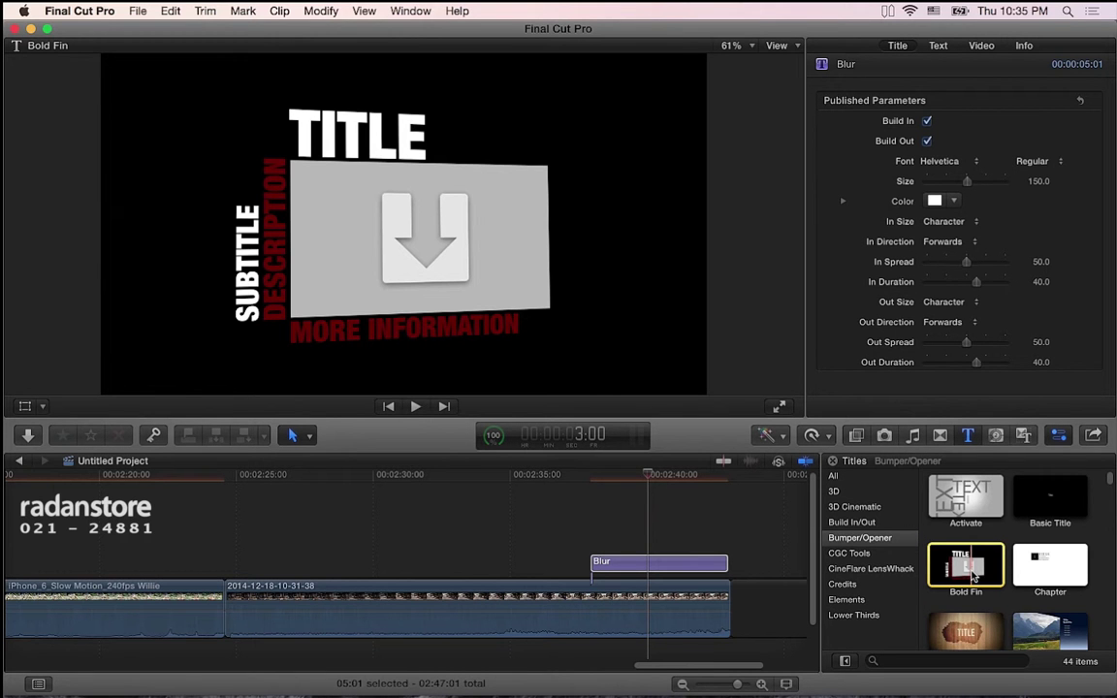
{"action": "left_click_drag", "start_coordinate": [972, 570], "coordinate": [452, 539]}
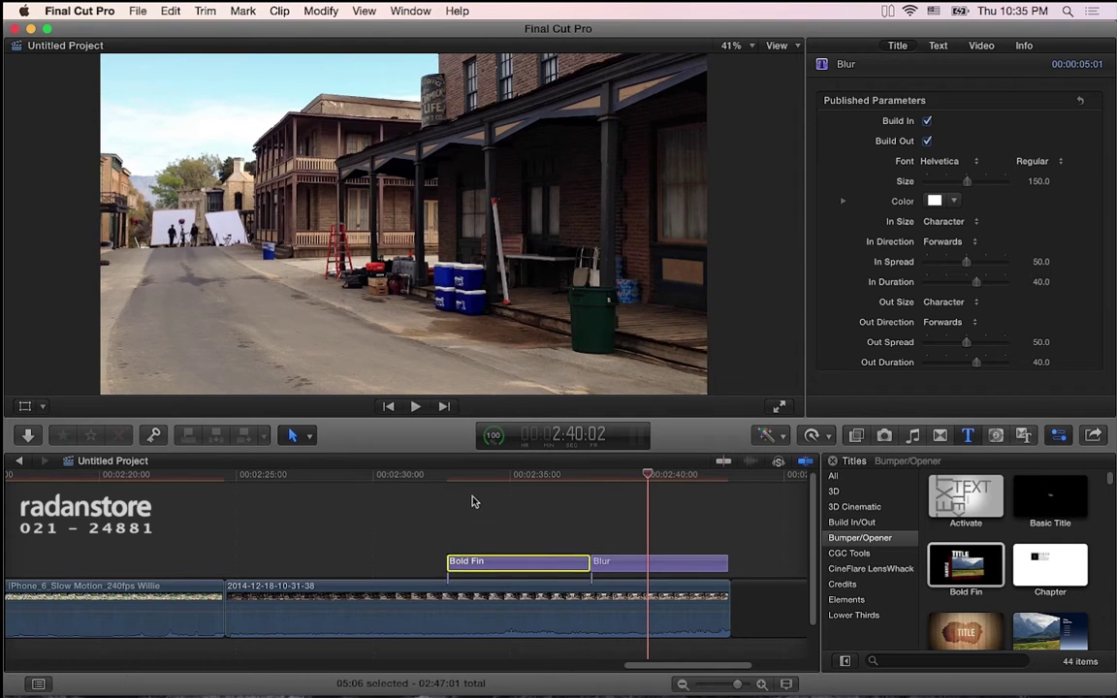
{"action": "left_click", "coordinate": [626, 571]}
{"action": "key", "text": "Delete"}
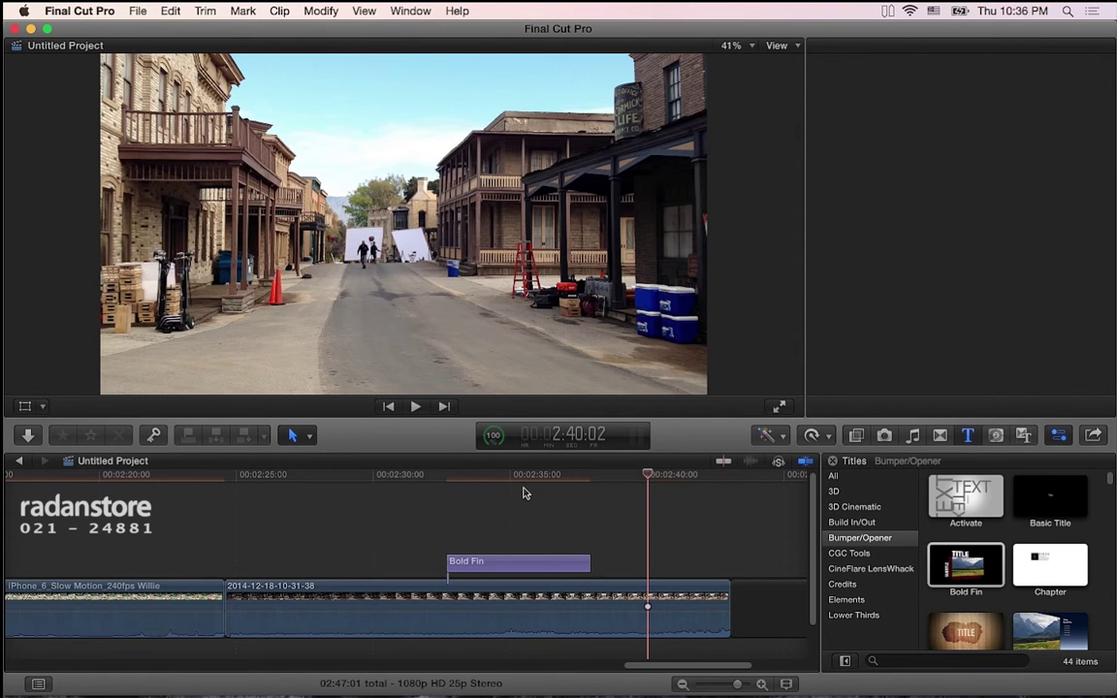
{"action": "left_click", "coordinate": [491, 475]}
{"action": "left_click_drag", "start_coordinate": [496, 479], "coordinate": [521, 483]}
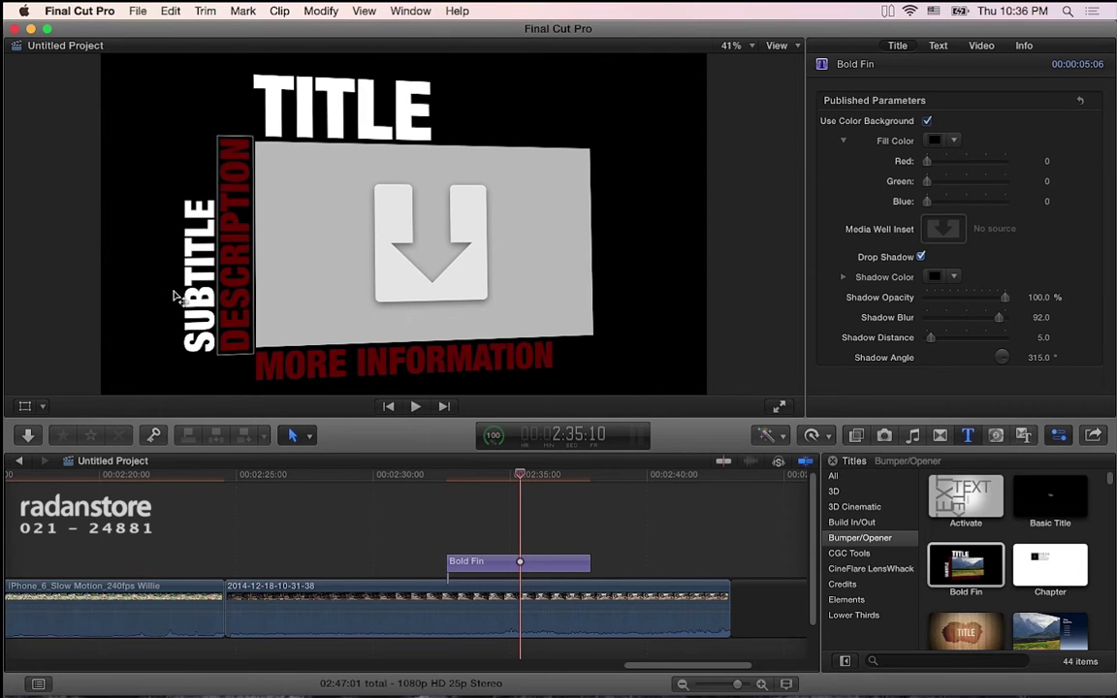
{"action": "key", "text": "ctrl+super+1"}
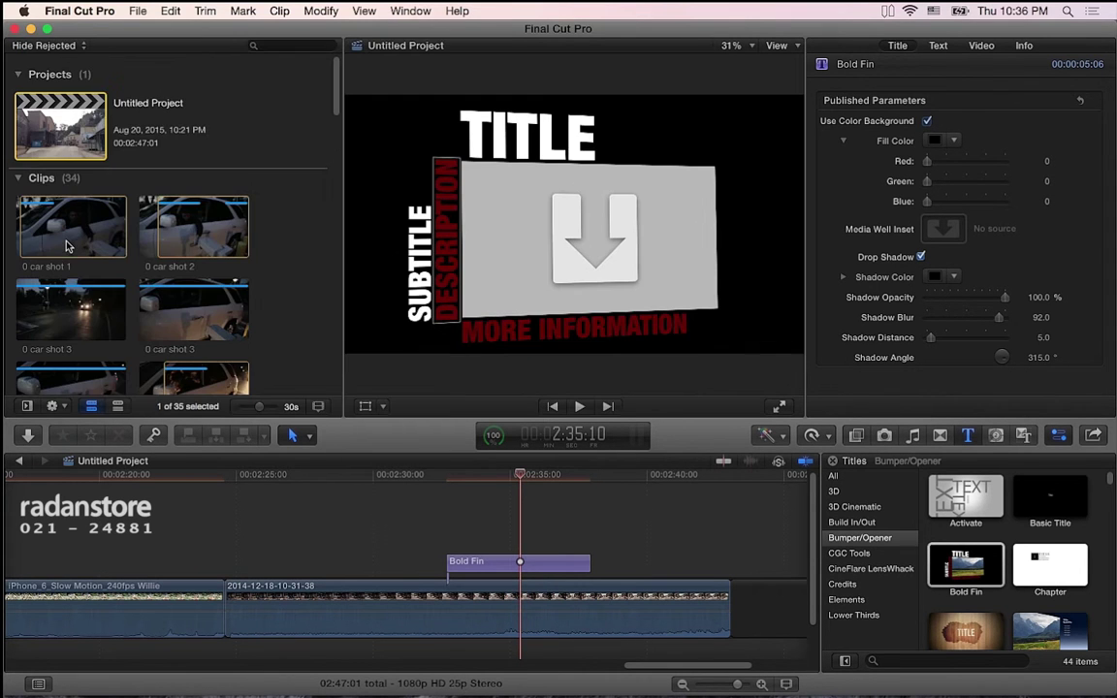
{"action": "scroll", "coordinate": [141, 257], "scroll_direction": "down", "scroll_amount": 5}
{"action": "scroll", "coordinate": [144, 257], "scroll_direction": "down", "scroll_amount": 5}
{"action": "scroll", "coordinate": [145, 257], "scroll_direction": "down", "scroll_amount": 5}
{"action": "scroll", "coordinate": [148, 256], "scroll_direction": "down", "scroll_amount": 3}
{"action": "scroll", "coordinate": [140, 243], "scroll_direction": "down", "scroll_amount": 1}
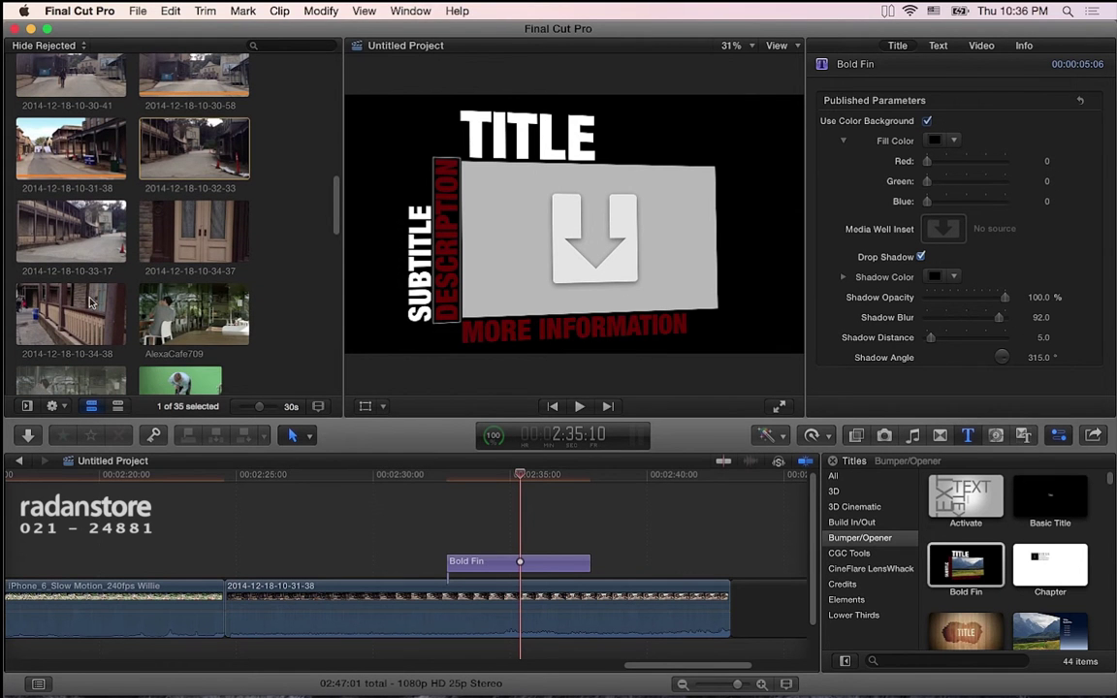
{"action": "left_click", "coordinate": [73, 291]}
{"action": "left_click", "coordinate": [517, 480]}
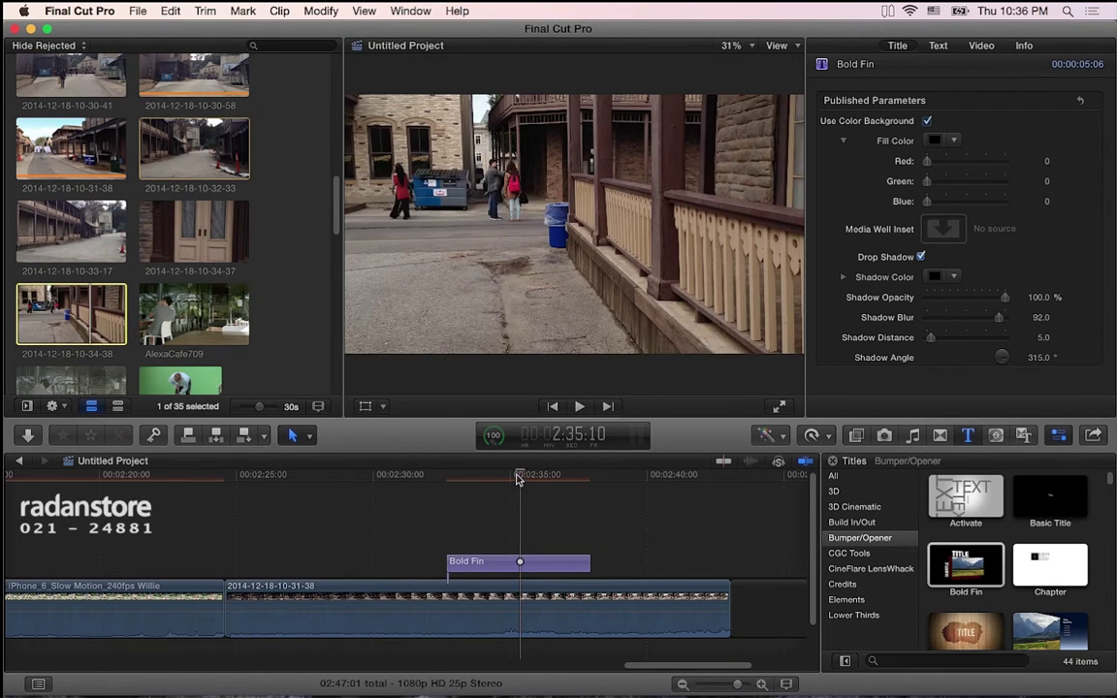
{"action": "left_click", "coordinate": [77, 293]}
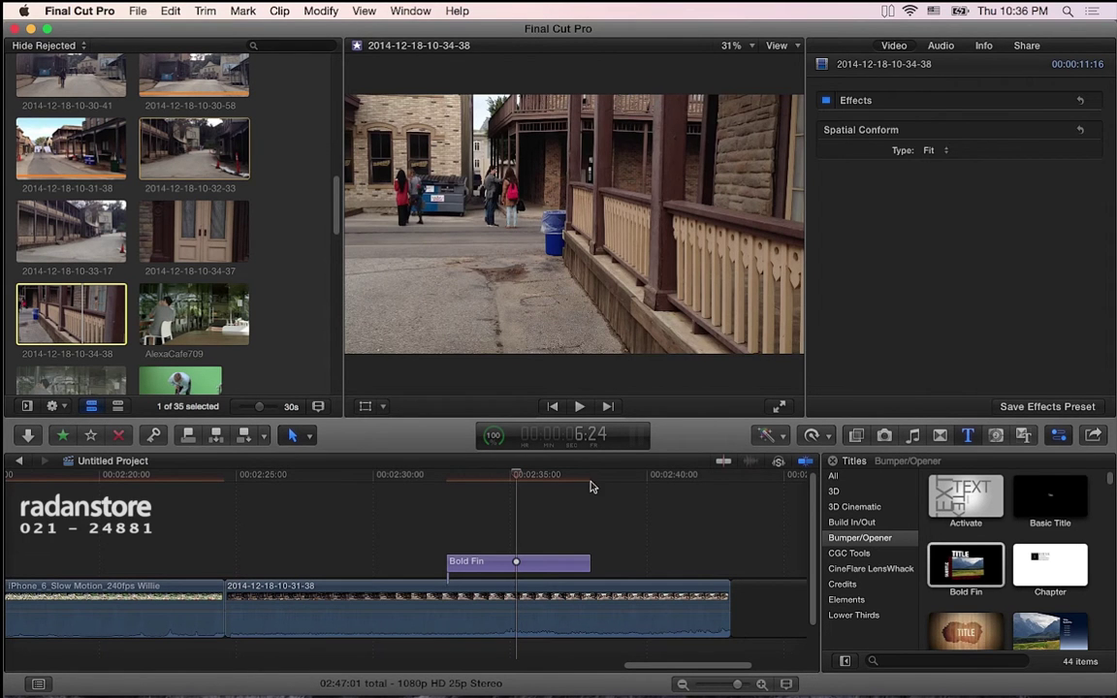
{"action": "left_click", "coordinate": [549, 563]}
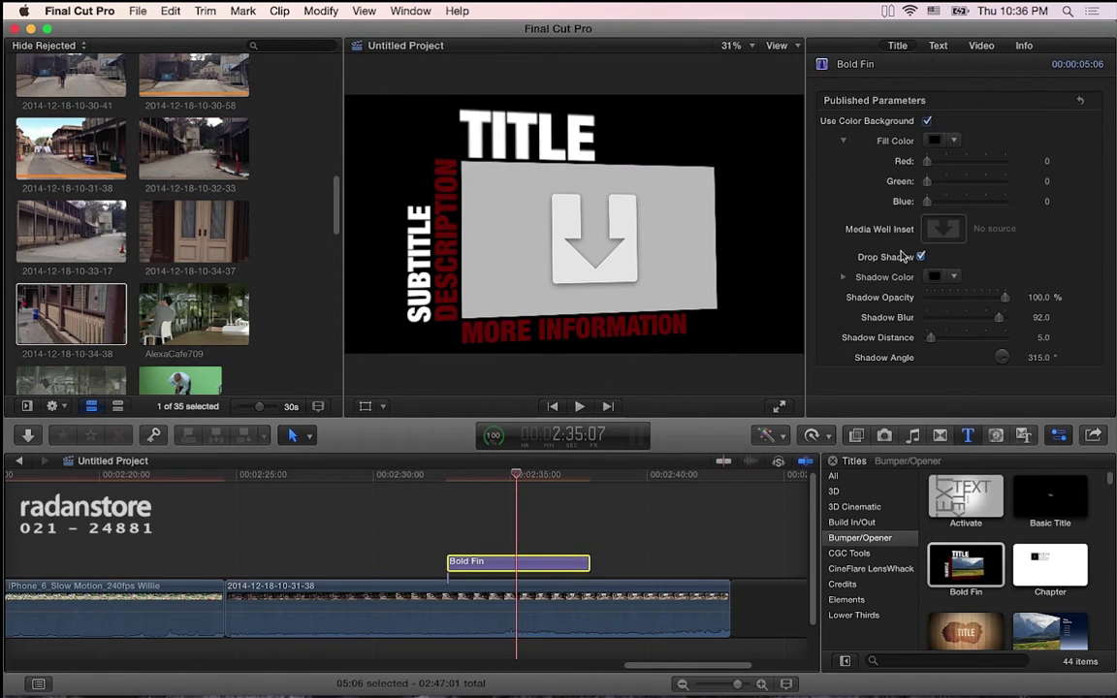
{"action": "left_click_drag", "start_coordinate": [76, 291], "coordinate": [950, 230]}
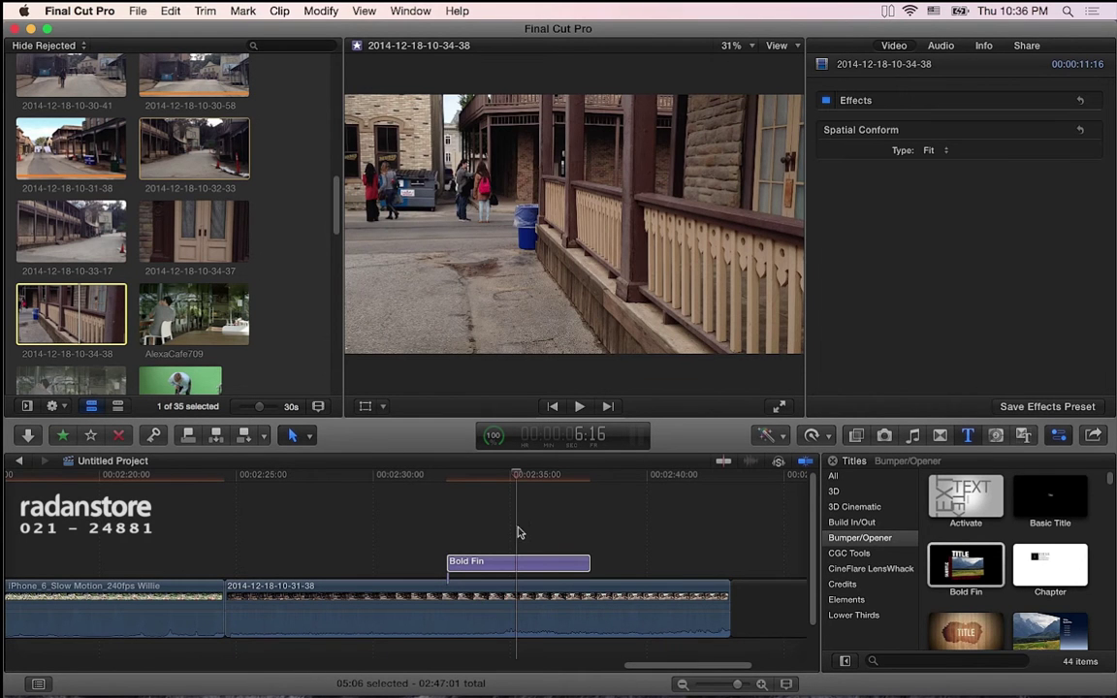
{"action": "left_click", "coordinate": [517, 475]}
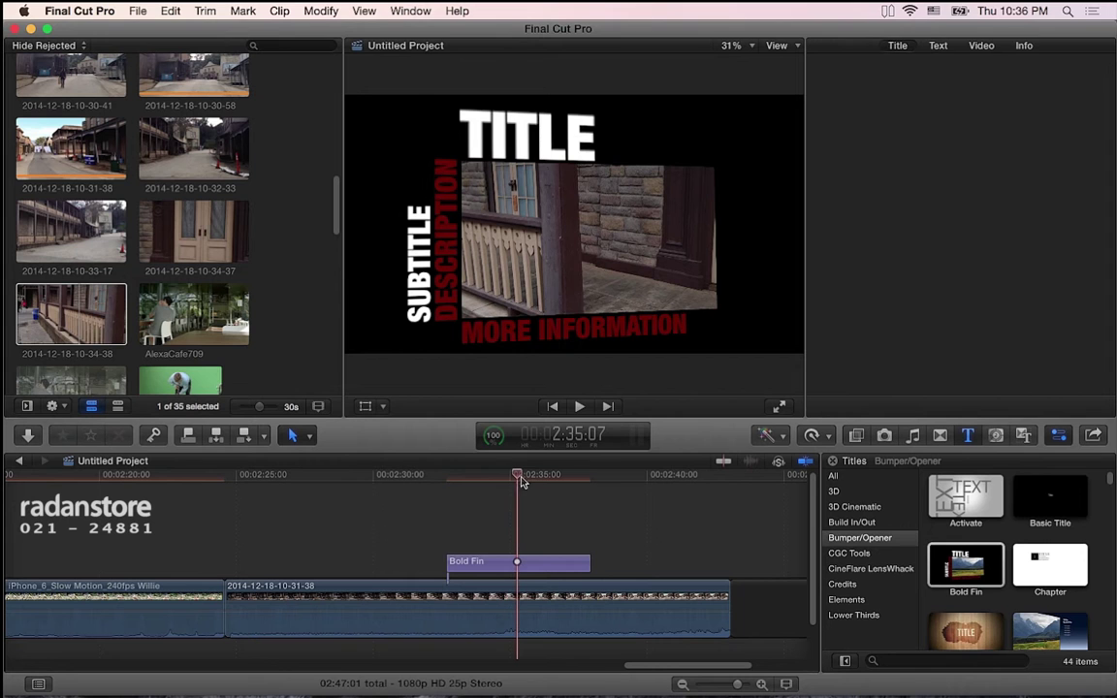
{"action": "left_click", "coordinate": [522, 563]}
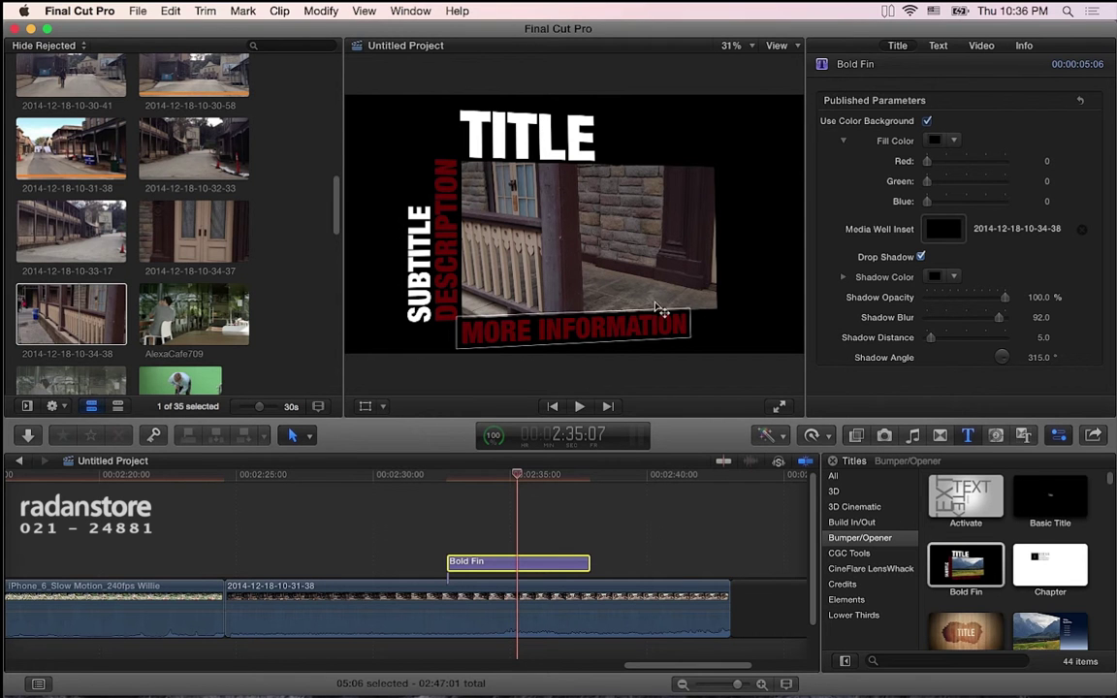
{"action": "left_click", "coordinate": [545, 143]}
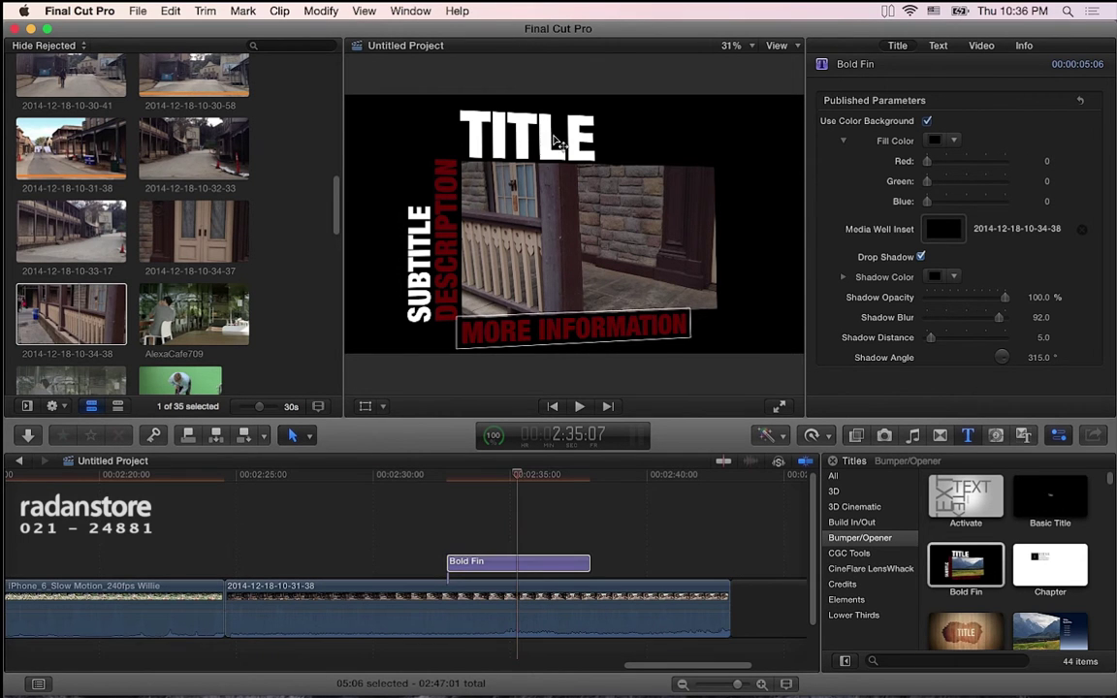
{"action": "double_click", "coordinate": [469, 306]}
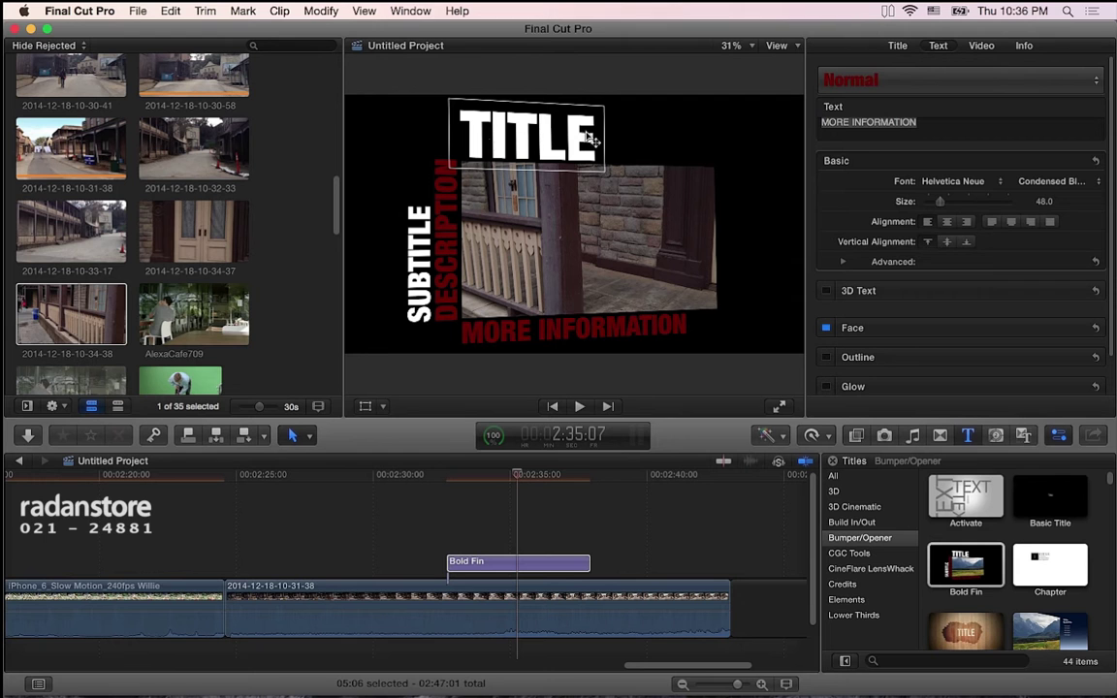
{"action": "key", "text": "Tab"}
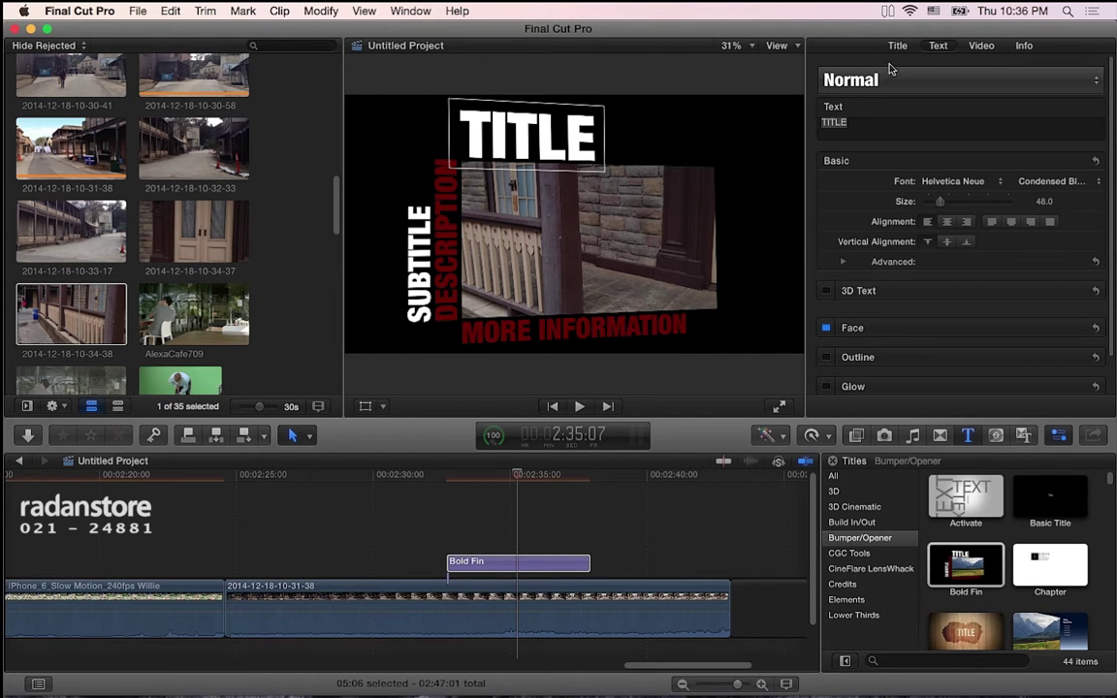
{"action": "left_click", "coordinate": [898, 47]}
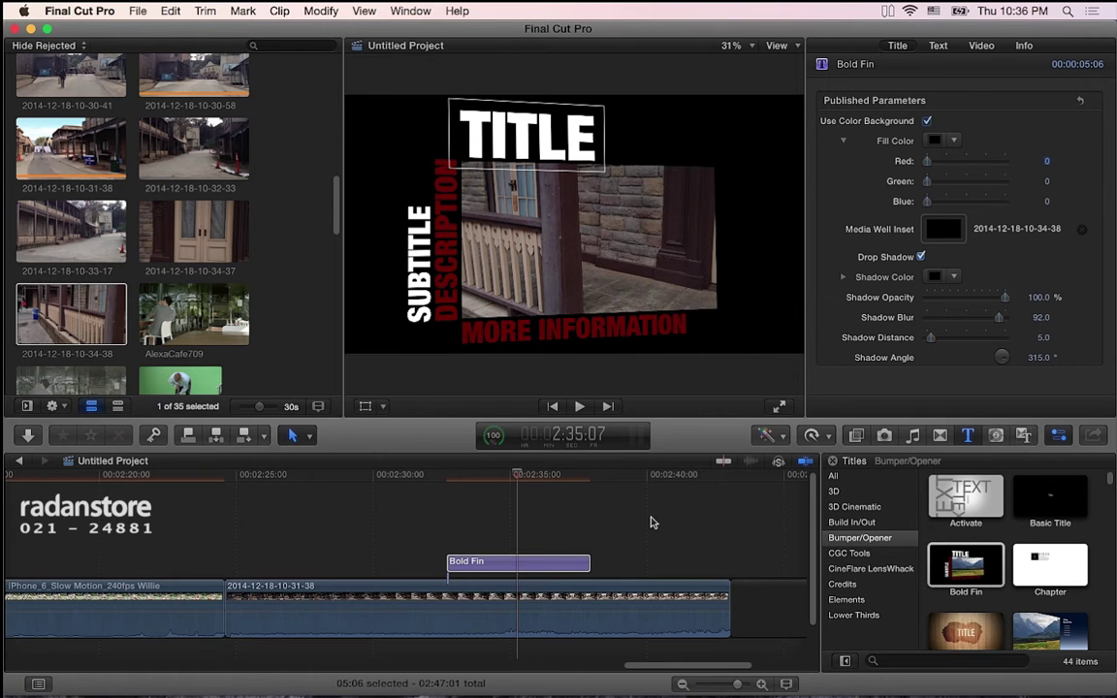
Preview Bold Fin again, then switch the Titles browser to the Credits category's 15 templates
{"action": "left_click", "coordinate": [959, 562]}
{"action": "scroll", "coordinate": [959, 557], "scroll_direction": "down", "scroll_amount": 2}
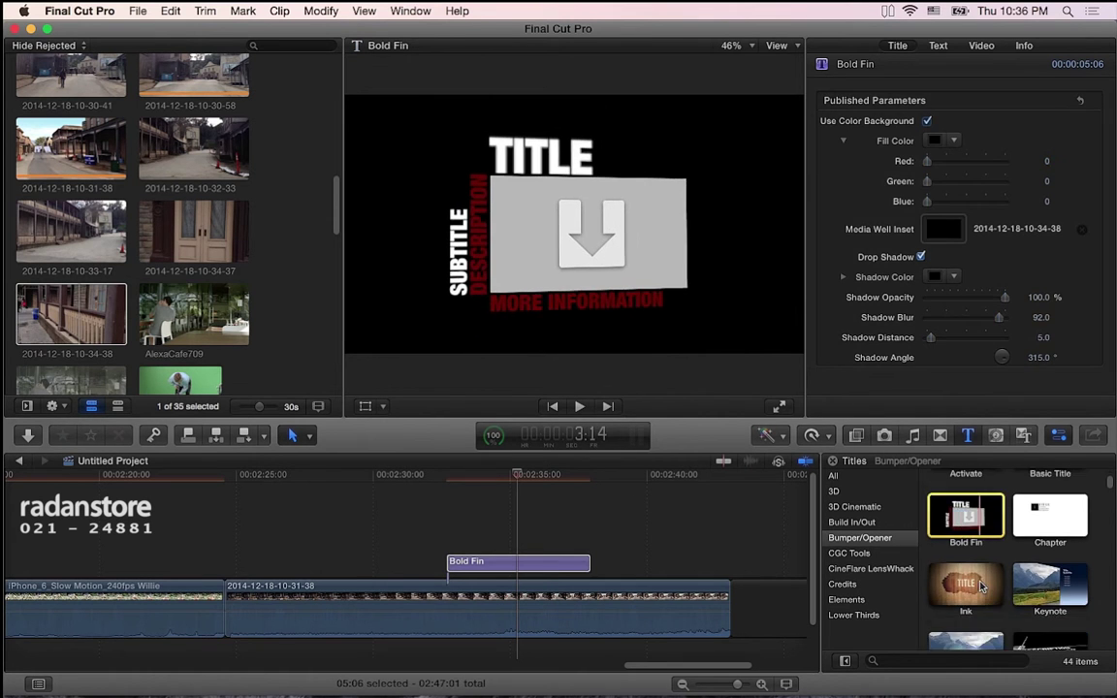
{"action": "scroll", "coordinate": [981, 585], "scroll_direction": "down", "scroll_amount": 2}
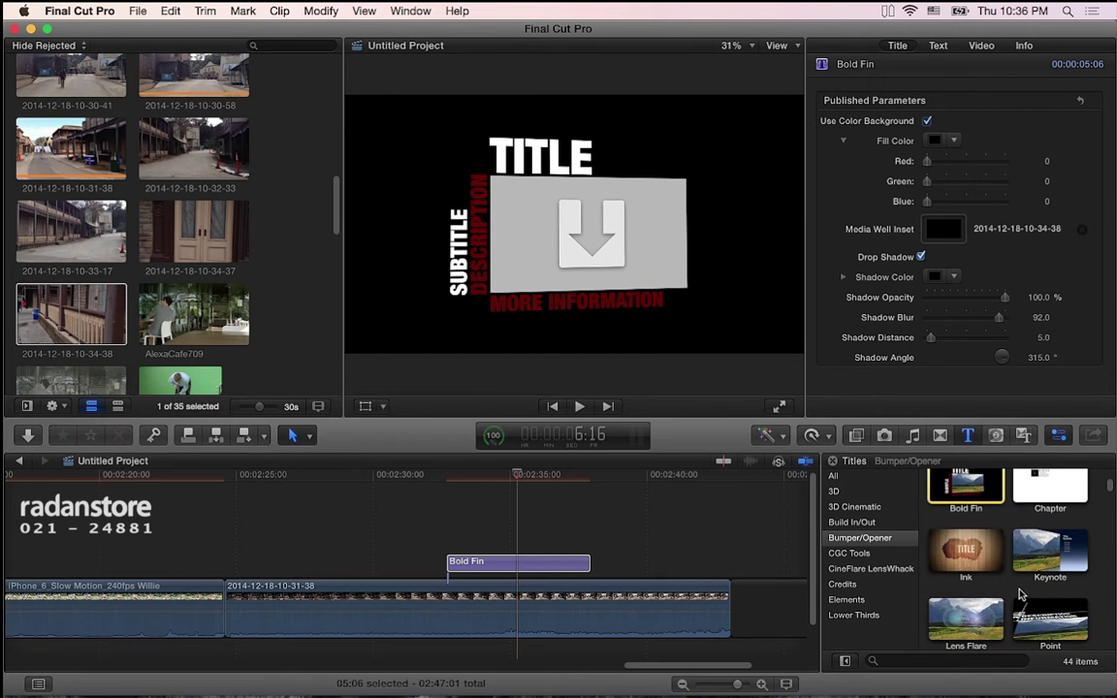
{"action": "scroll", "coordinate": [1020, 595], "scroll_direction": "down", "scroll_amount": 2}
{"action": "scroll", "coordinate": [1020, 595], "scroll_direction": "down", "scroll_amount": 5}
{"action": "scroll", "coordinate": [1020, 594], "scroll_direction": "down", "scroll_amount": 2}
{"action": "scroll", "coordinate": [1020, 595], "scroll_direction": "down", "scroll_amount": 3}
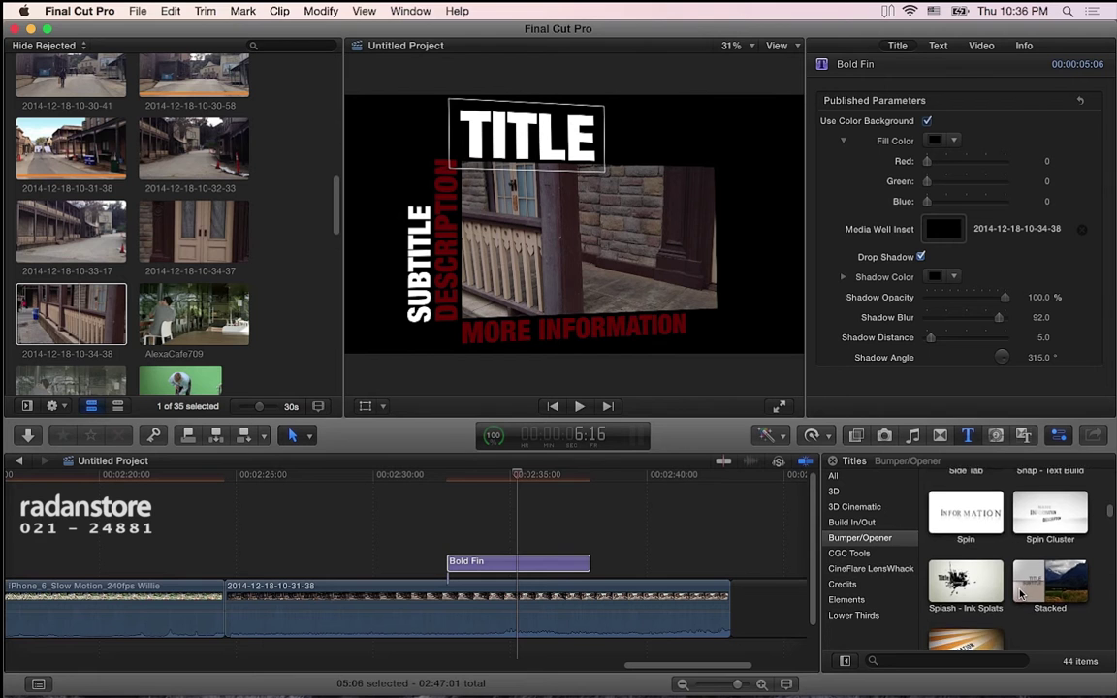
{"action": "scroll", "coordinate": [960, 601], "scroll_direction": "down", "scroll_amount": 4}
{"action": "left_click", "coordinate": [843, 584]}
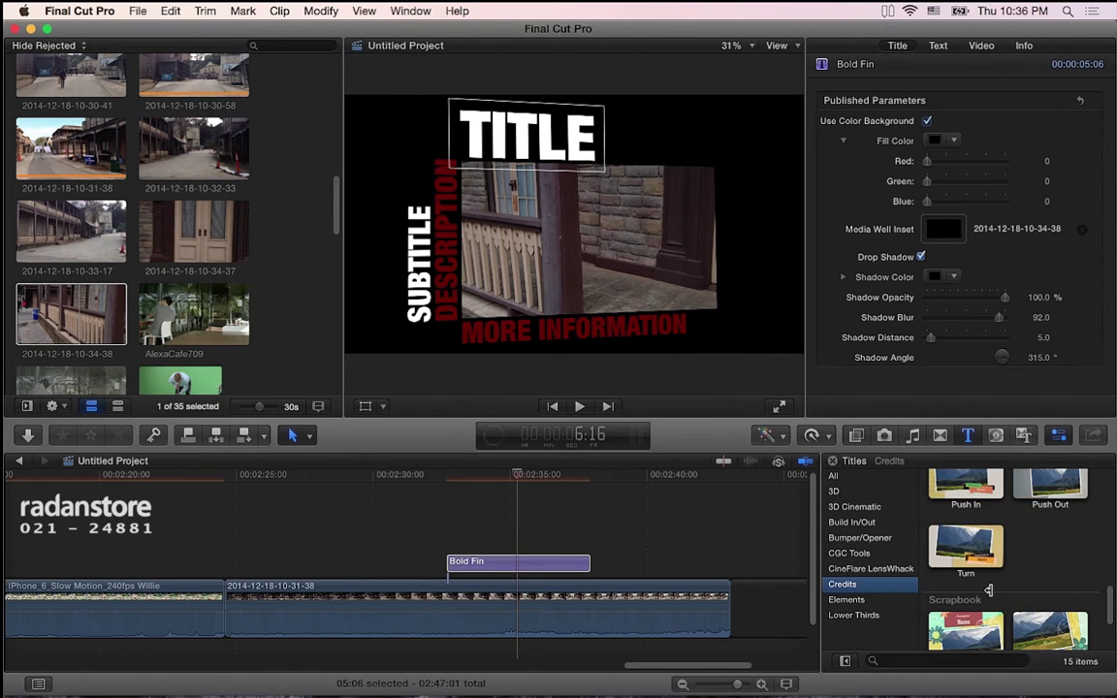
Preview the Scrolling, Trailer and Bulletin Board Push credits titles
{"action": "scroll", "coordinate": [1007, 598], "scroll_direction": "up", "scroll_amount": 5}
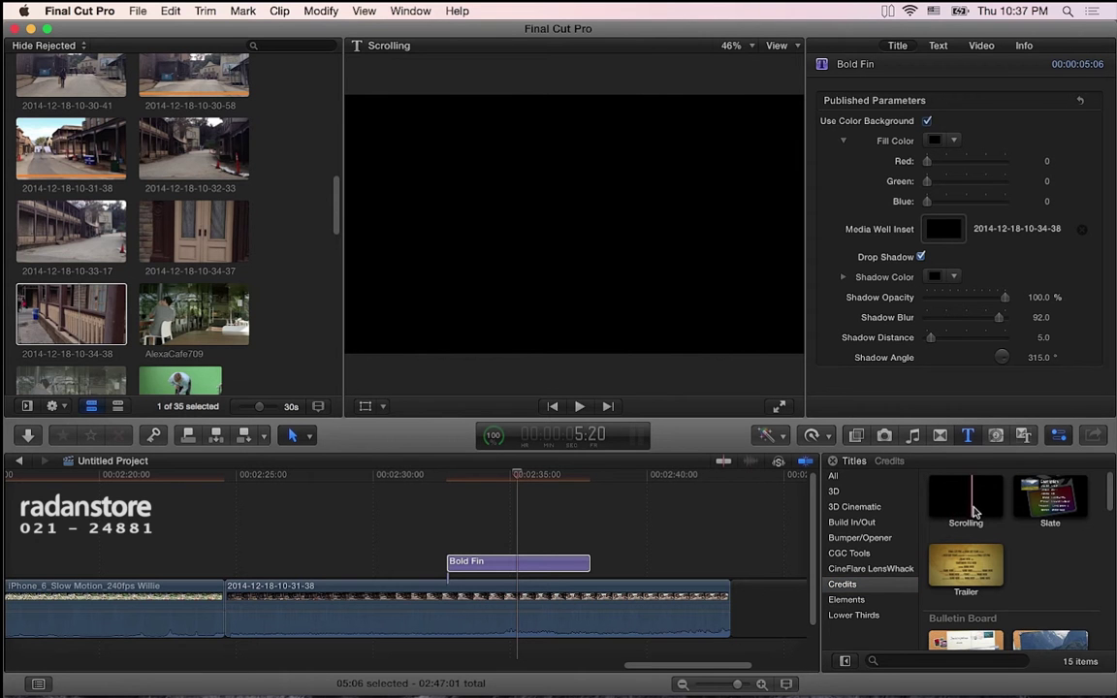
{"action": "left_click", "coordinate": [944, 506]}
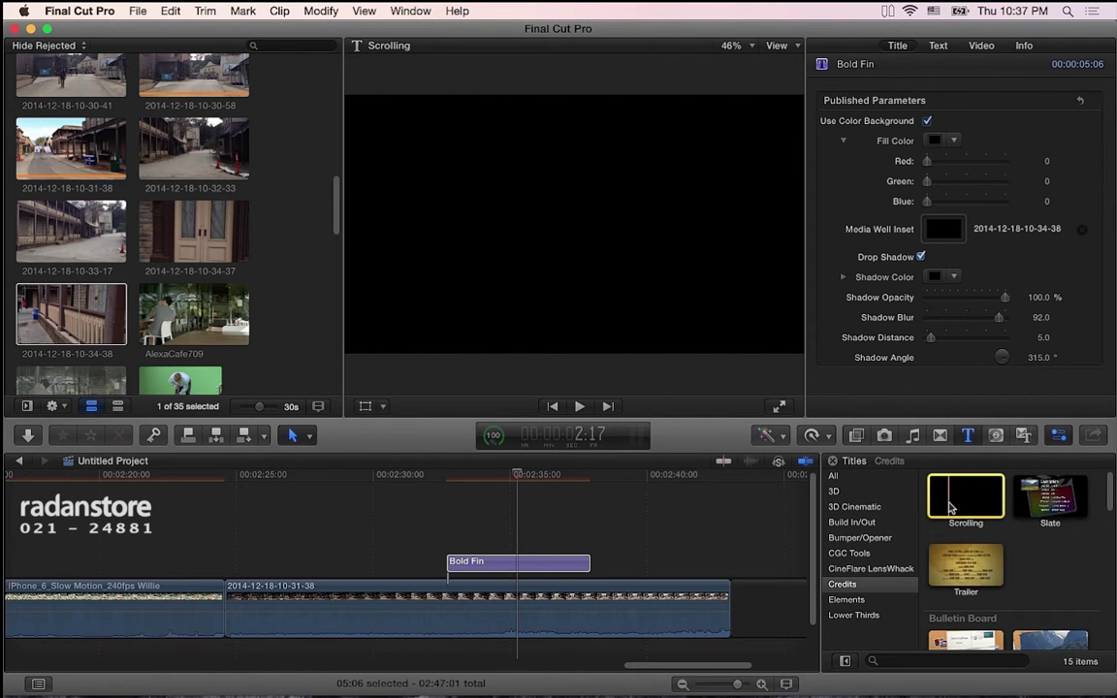
{"action": "left_click", "coordinate": [947, 576]}
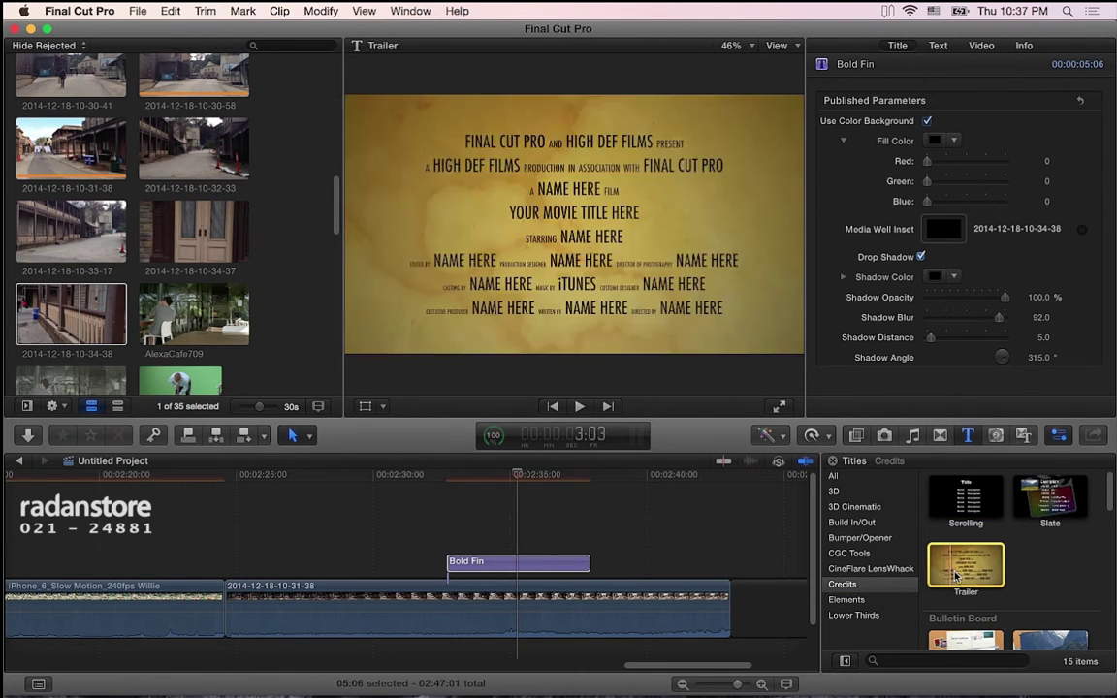
{"action": "scroll", "coordinate": [967, 576], "scroll_direction": "down", "scroll_amount": 5}
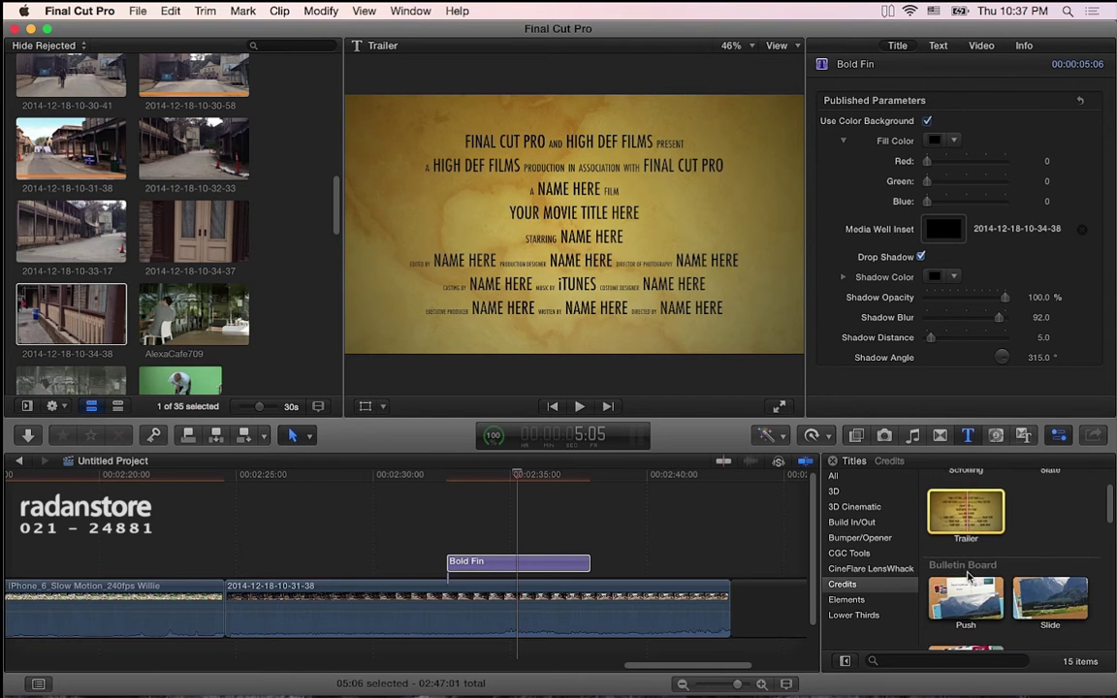
{"action": "scroll", "coordinate": [967, 577], "scroll_direction": "down", "scroll_amount": 1}
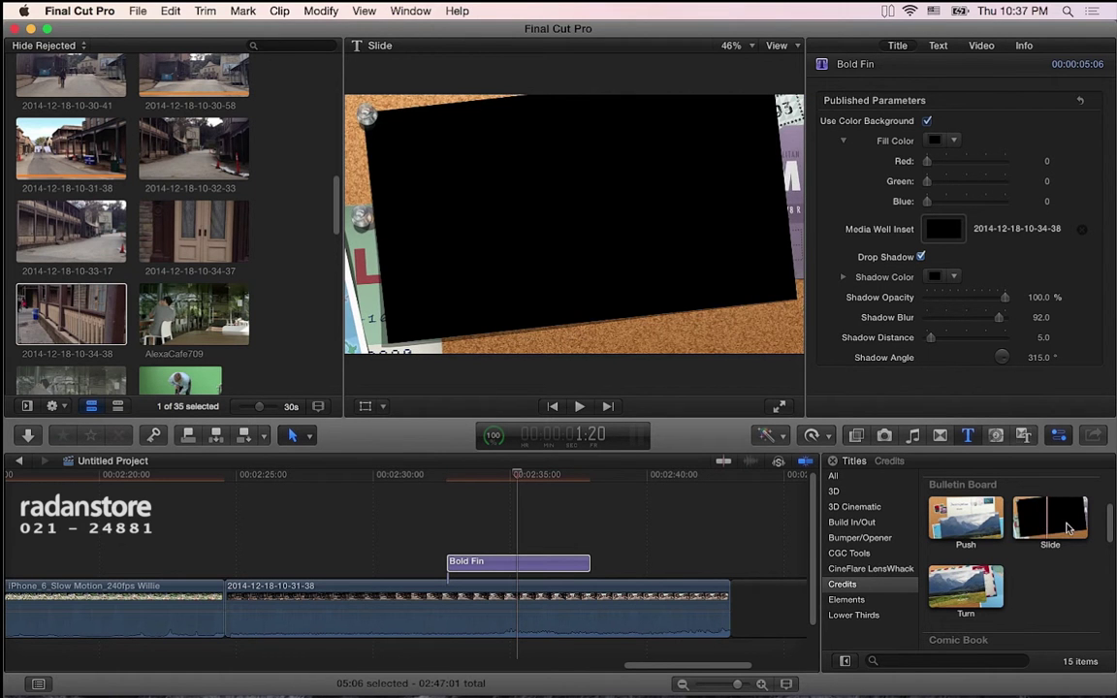
{"action": "left_click", "coordinate": [962, 522]}
Find and choose the Comic Book Push In credits title
{"action": "scroll", "coordinate": [957, 557], "scroll_direction": "down", "scroll_amount": 1}
{"action": "scroll", "coordinate": [957, 554], "scroll_direction": "down", "scroll_amount": 3}
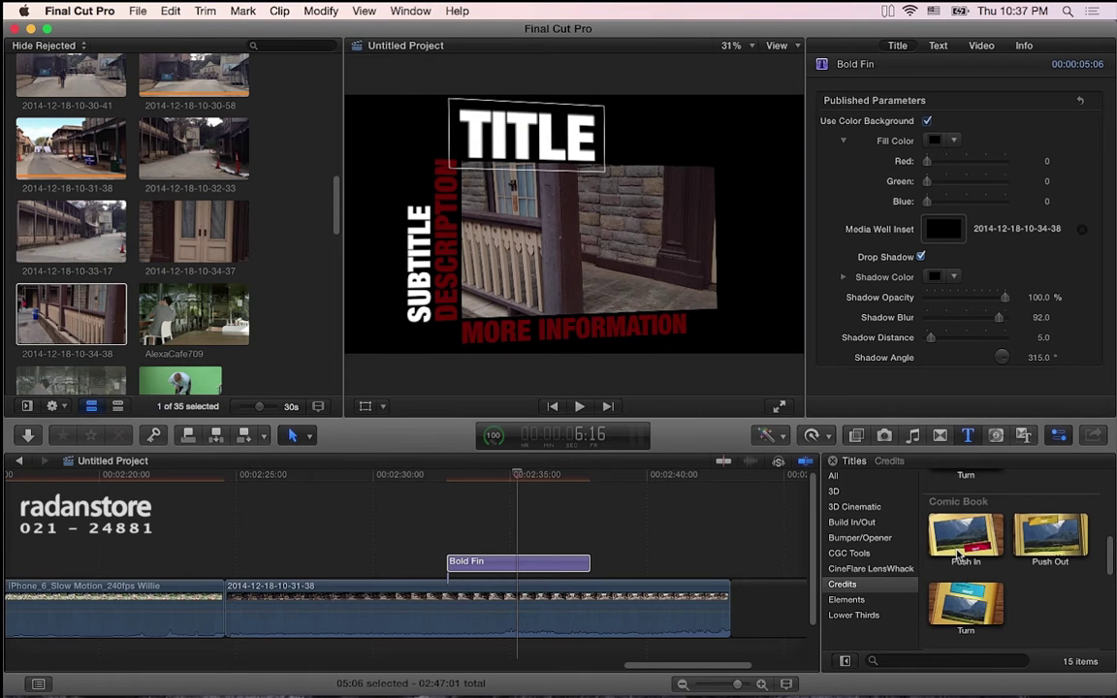
{"action": "scroll", "coordinate": [957, 554], "scroll_direction": "down", "scroll_amount": 2}
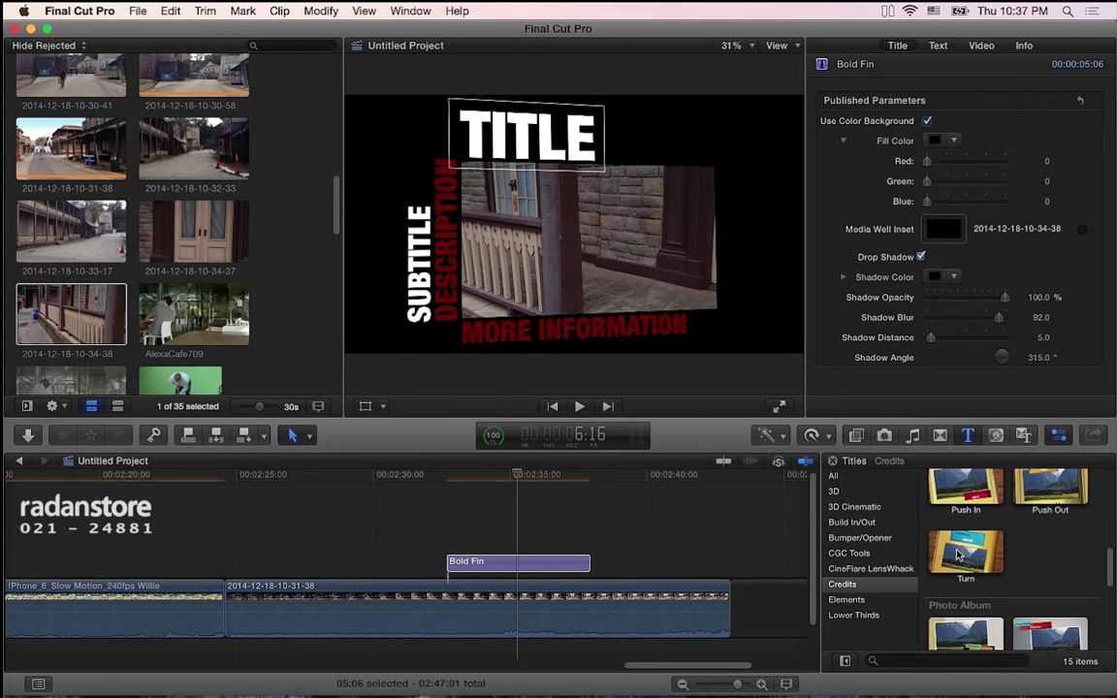
{"action": "scroll", "coordinate": [958, 523], "scroll_direction": "up", "scroll_amount": 1}
{"action": "scroll", "coordinate": [960, 514], "scroll_direction": "up", "scroll_amount": 1}
{"action": "left_click", "coordinate": [963, 512]}
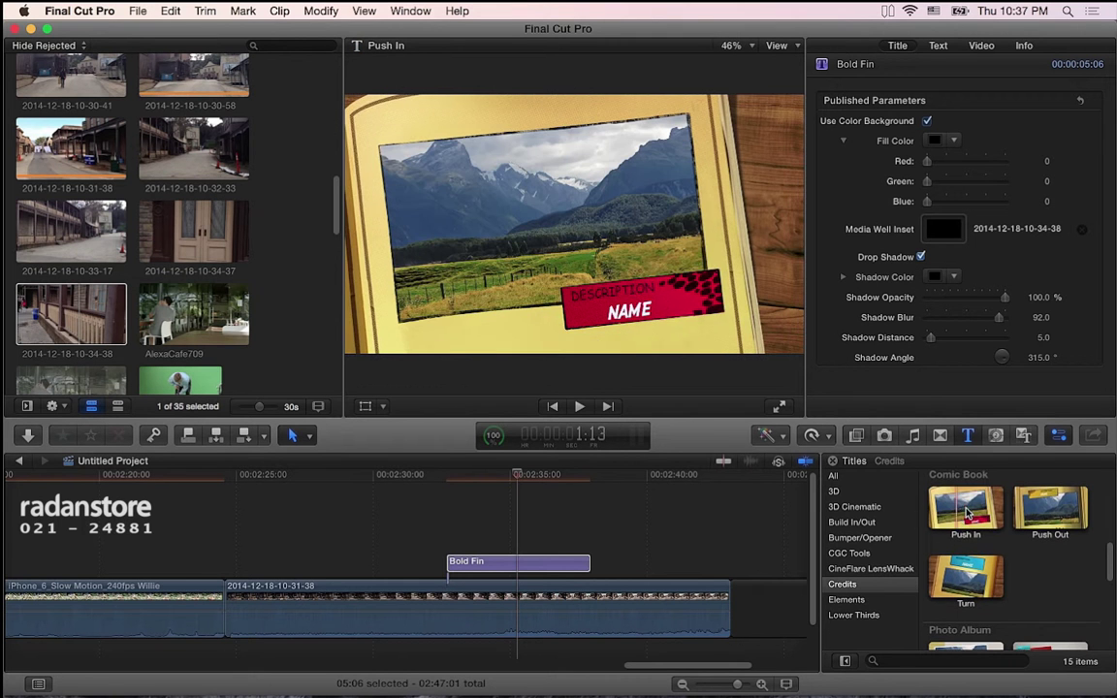
{"action": "scroll", "coordinate": [962, 533], "scroll_direction": "down", "scroll_amount": 3}
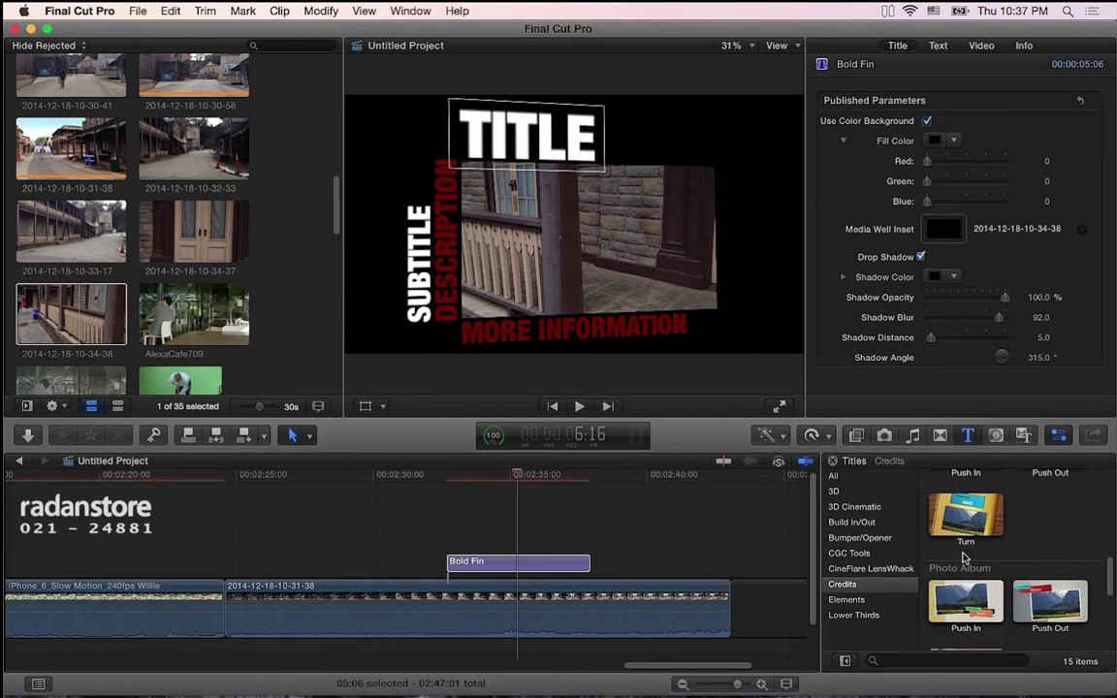
{"action": "scroll", "coordinate": [965, 557], "scroll_direction": "down", "scroll_amount": 3}
{"action": "scroll", "coordinate": [963, 555], "scroll_direction": "down", "scroll_amount": 3}
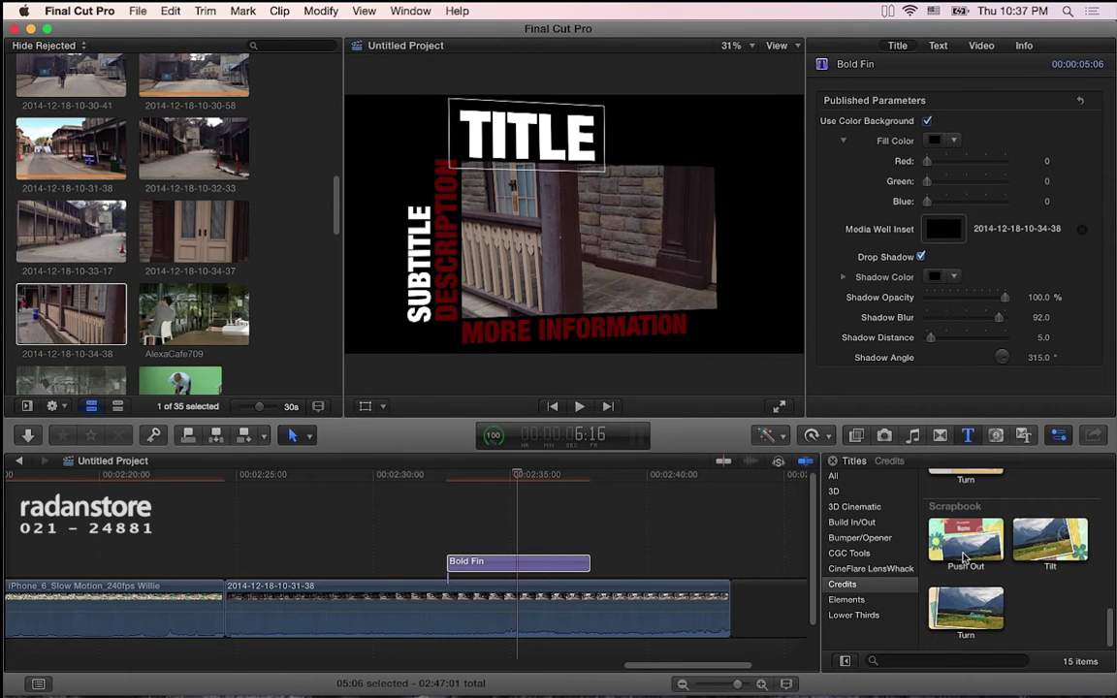
{"action": "scroll", "coordinate": [964, 556], "scroll_direction": "up", "scroll_amount": 2}
{"action": "scroll", "coordinate": [963, 558], "scroll_direction": "up", "scroll_amount": 3}
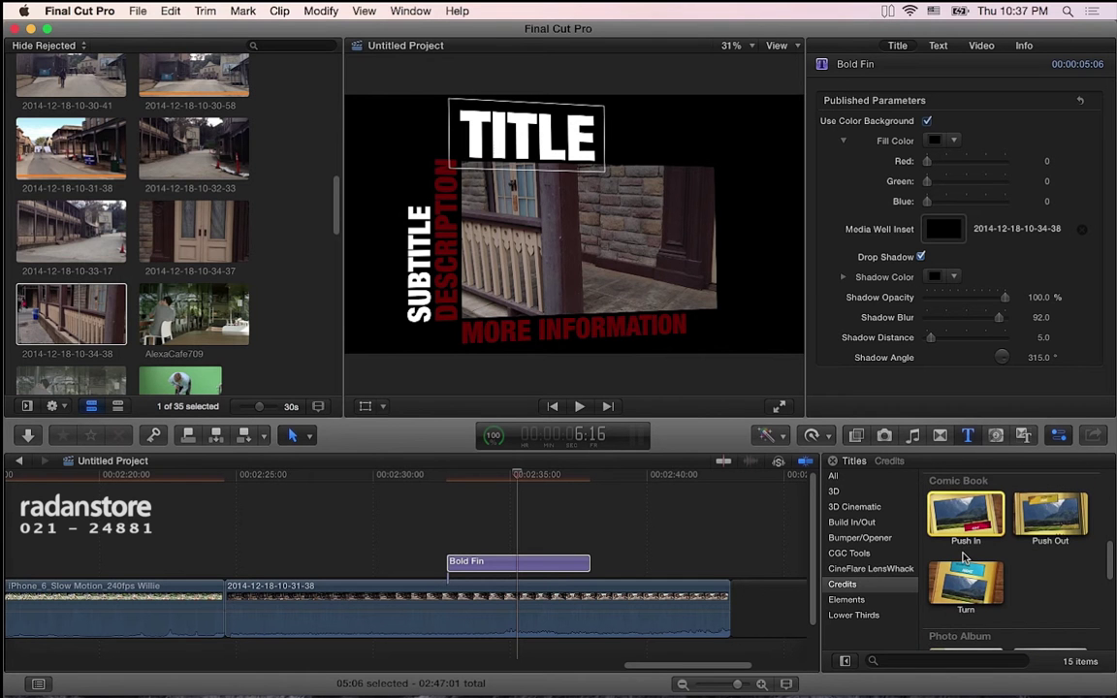
{"action": "left_click", "coordinate": [965, 556]}
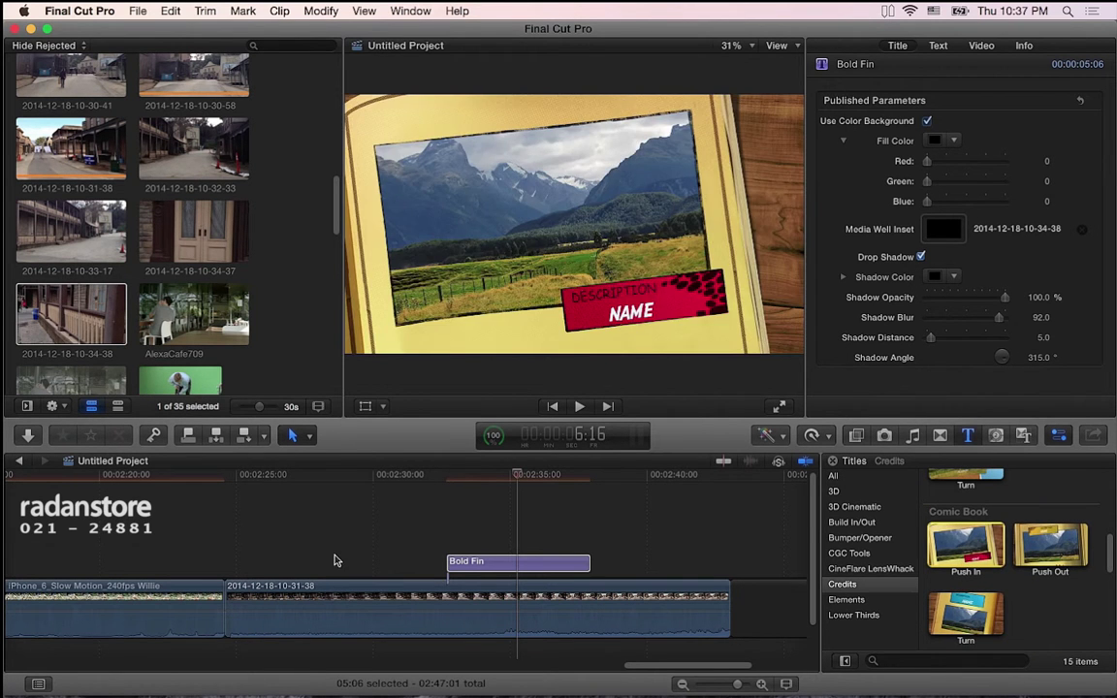
Connect the Comic Book Push In title above the street clip and scrub its build-in
{"action": "key", "text": "q"}
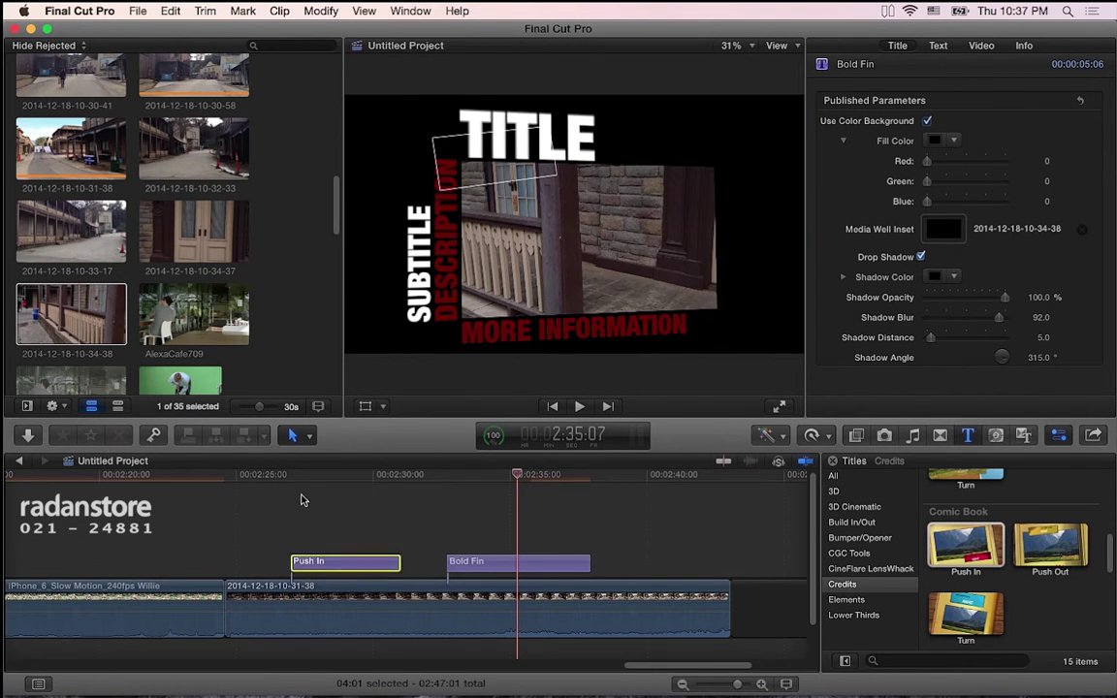
{"action": "left_click", "coordinate": [301, 477]}
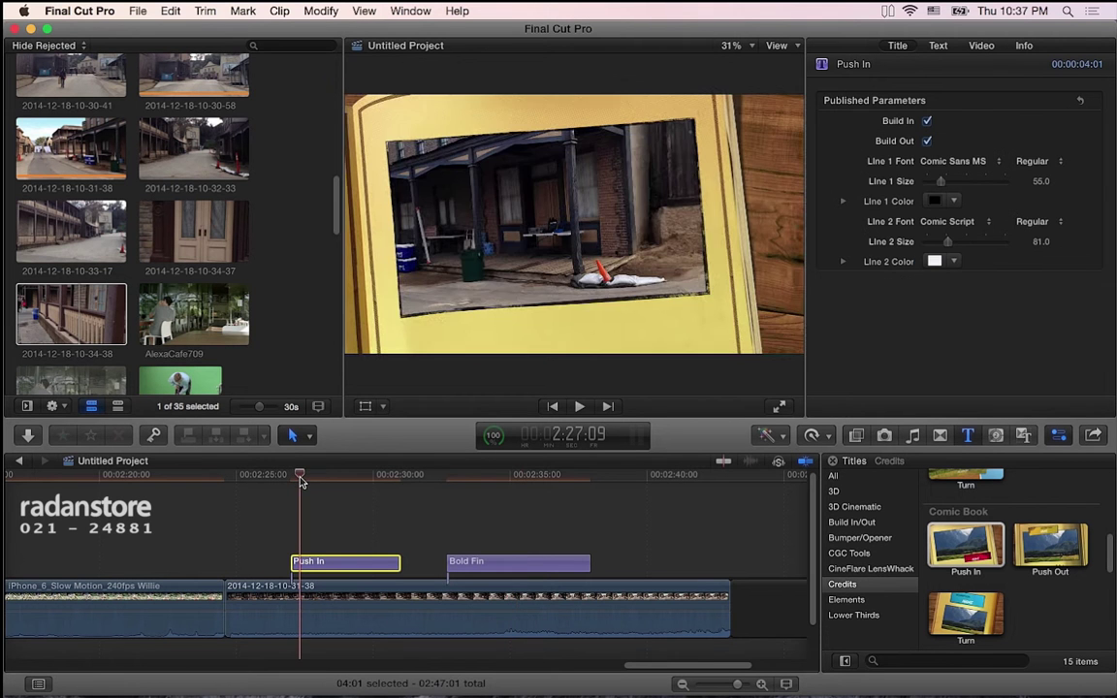
{"action": "left_click_drag", "start_coordinate": [302, 481], "coordinate": [310, 484]}
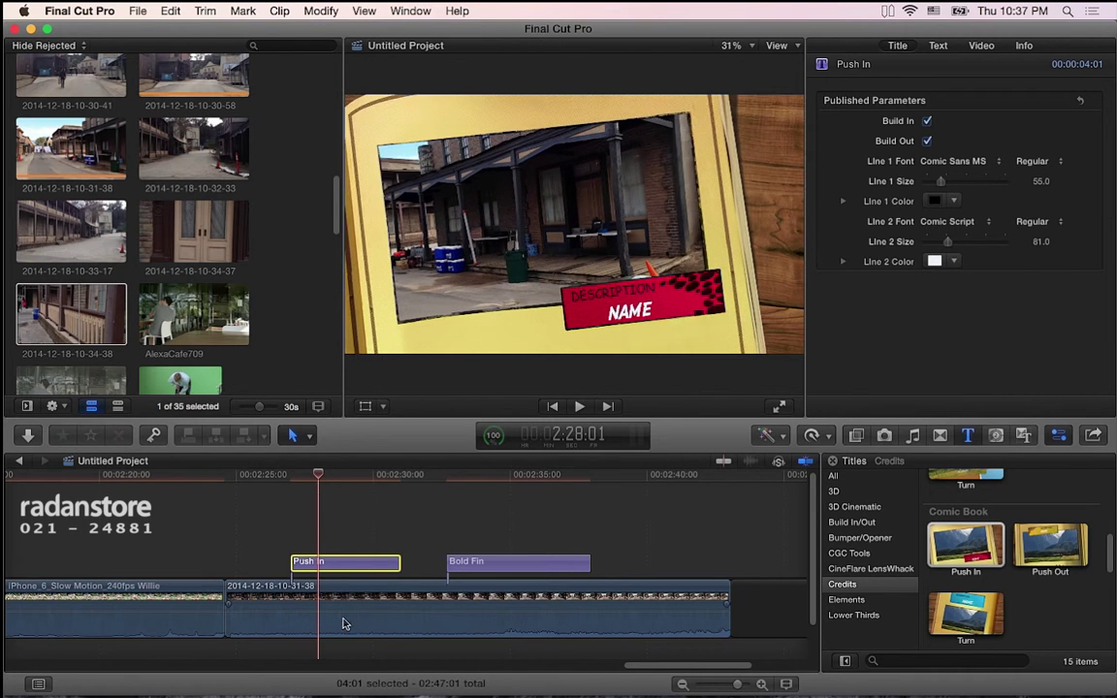
Slide the Push In title left to the street clip's start and scrub through it again
{"action": "mouse_move", "coordinate": [332, 566]}
{"action": "left_mouse_down"}
{"action": "mouse_move", "coordinate": [243, 565]}
{"action": "mouse_move", "coordinate": [310, 566]}
{"action": "left_mouse_up"}
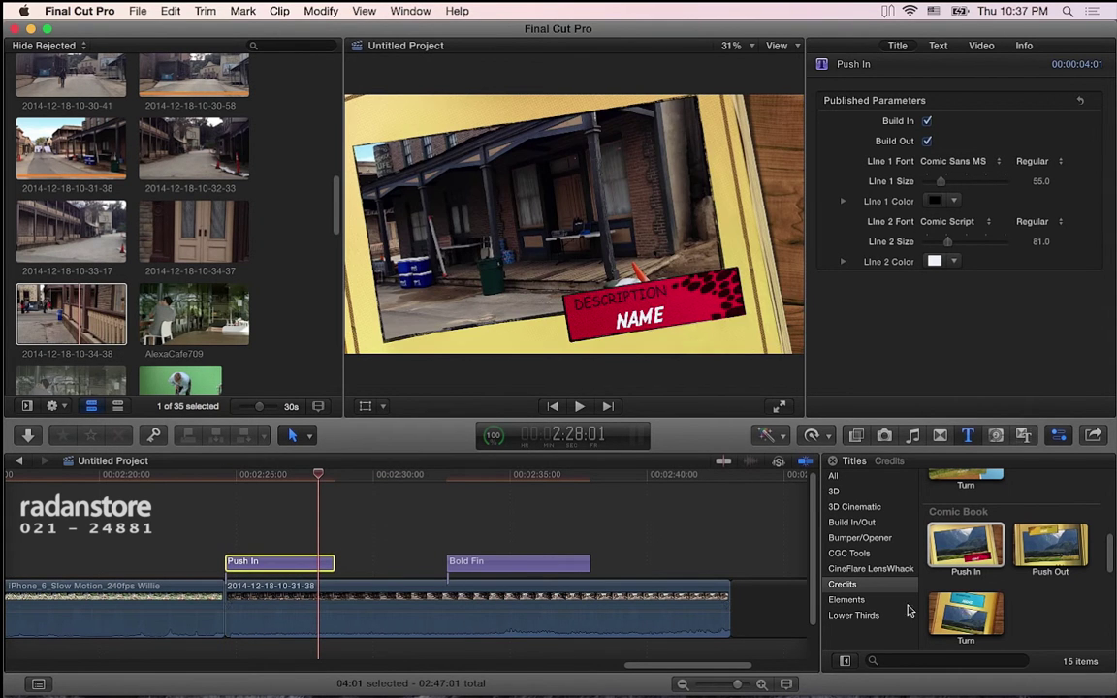
{"action": "type", "text": "6:16"}
{"action": "left_click", "coordinate": [127, 374]}
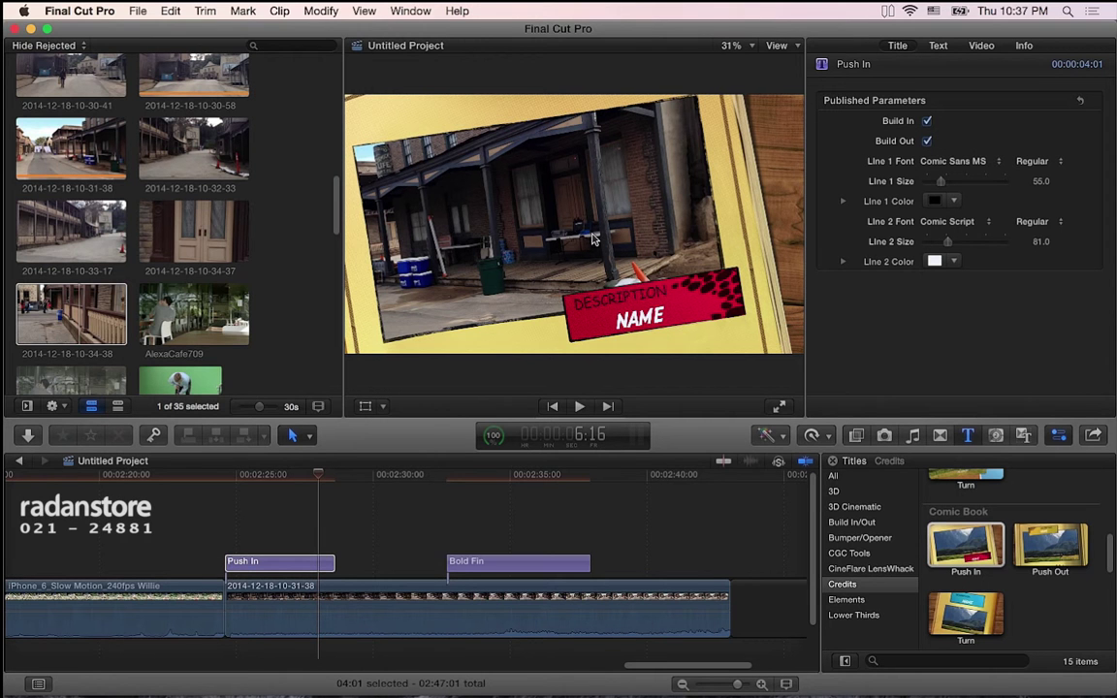
{"action": "left_click", "coordinate": [266, 475]}
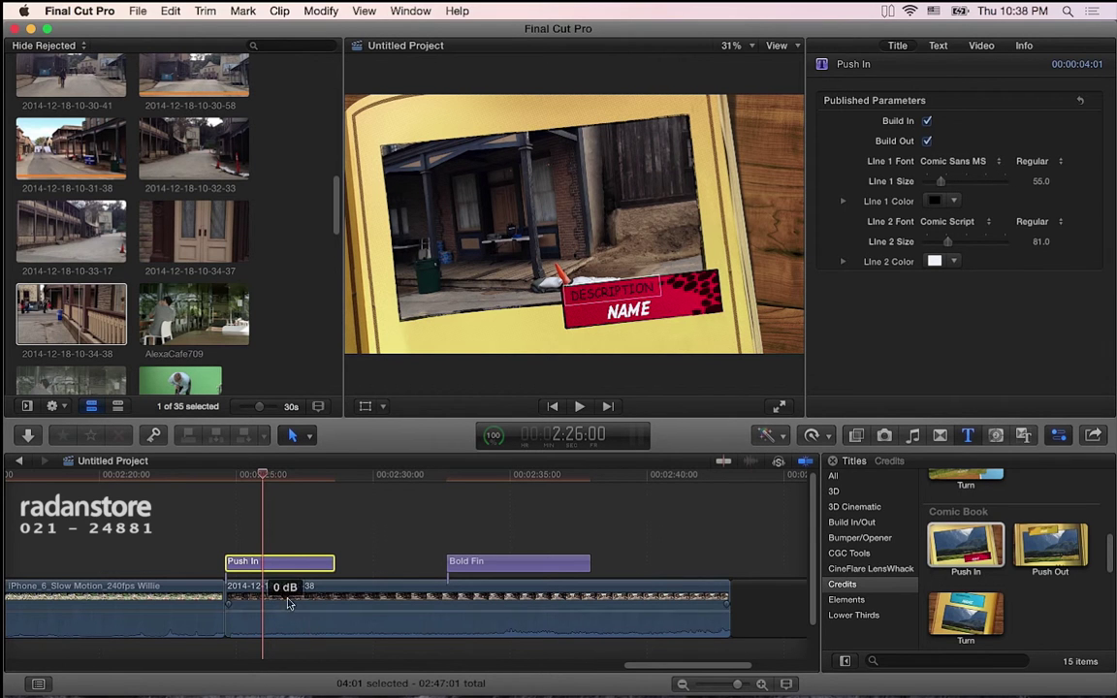
{"action": "mouse_move", "coordinate": [269, 484]}
{"action": "left_mouse_down"}
{"action": "mouse_move", "coordinate": [332, 490]}
{"action": "mouse_move", "coordinate": [310, 489]}
{"action": "left_mouse_up"}
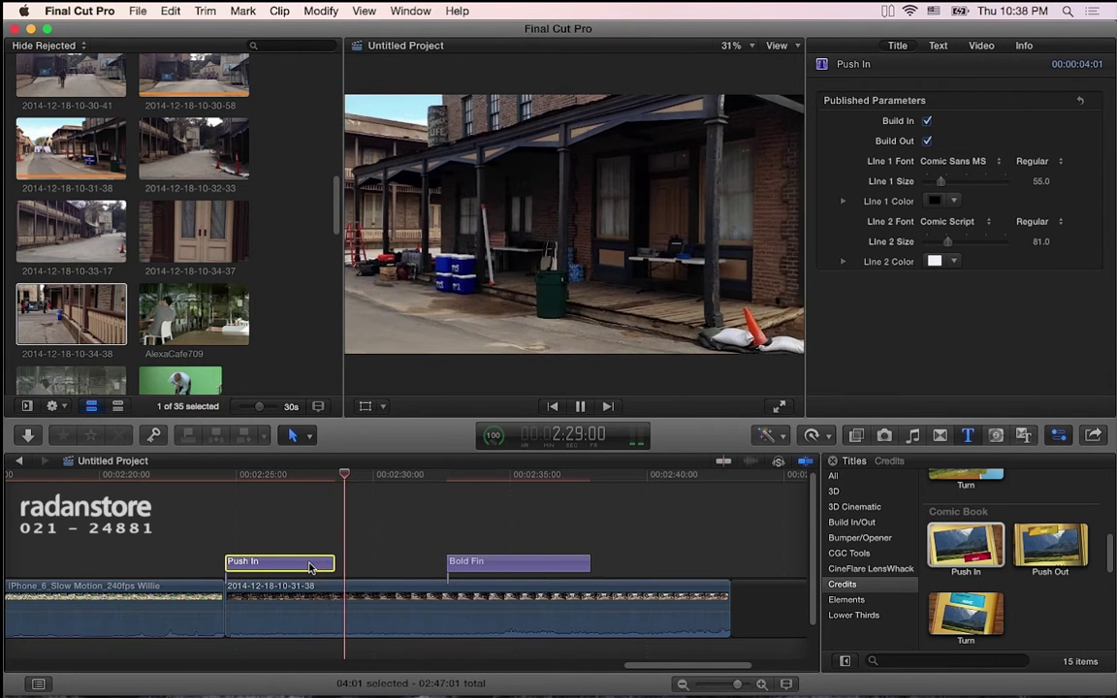
Stop playback on the Push In title, dismiss its Motion menu, and show the 72 Lower Thirds templates
{"action": "key", "text": "space"}
{"action": "left_click", "coordinate": [312, 499]}
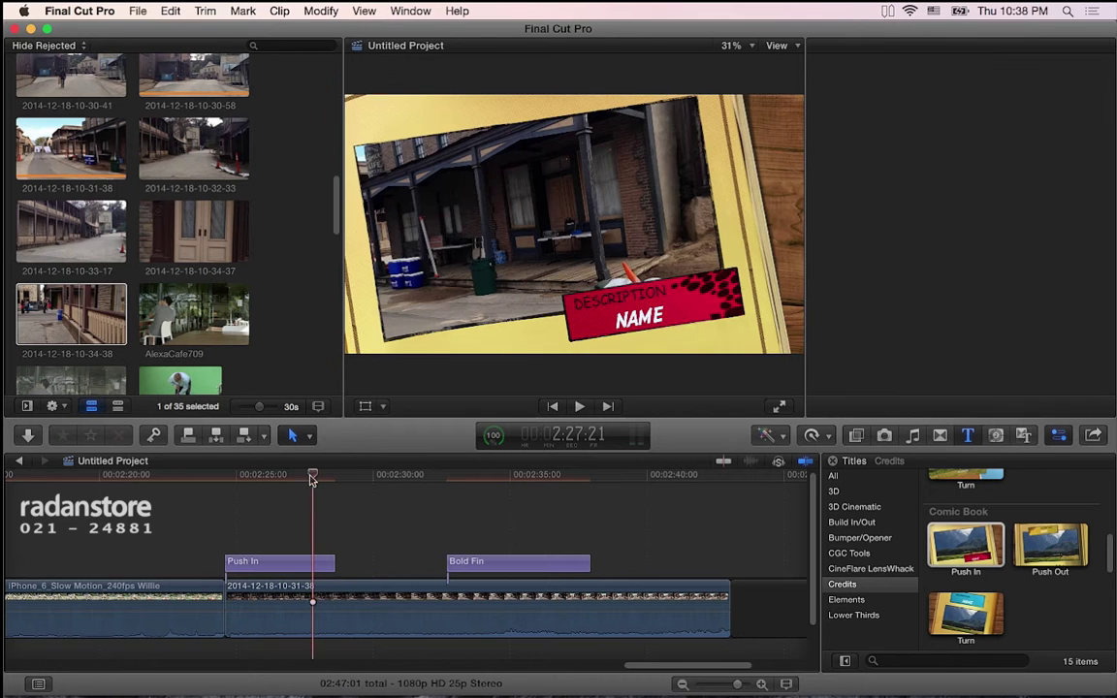
{"action": "left_click", "coordinate": [308, 477]}
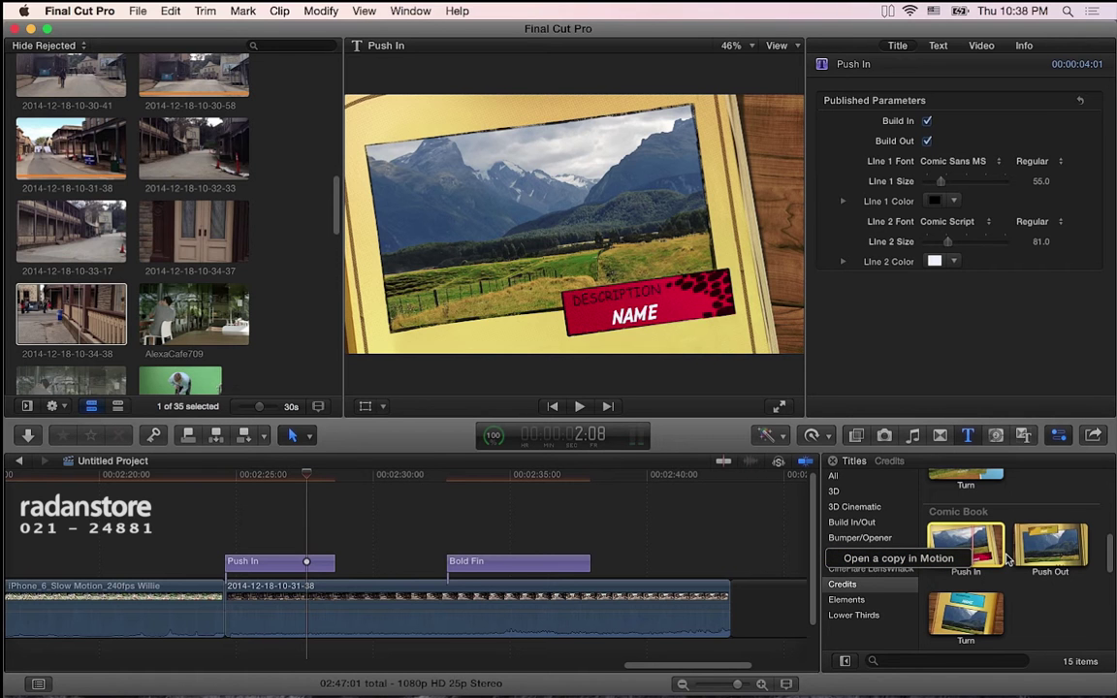
{"action": "left_click", "coordinate": [1043, 509]}
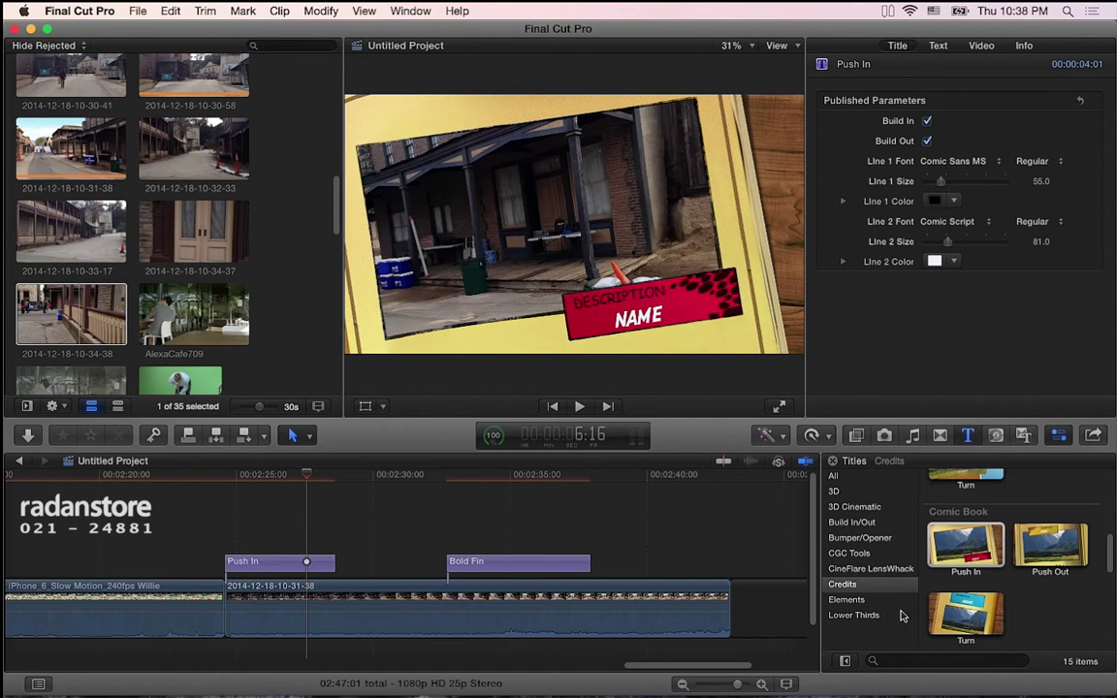
{"action": "left_click", "coordinate": [882, 616]}
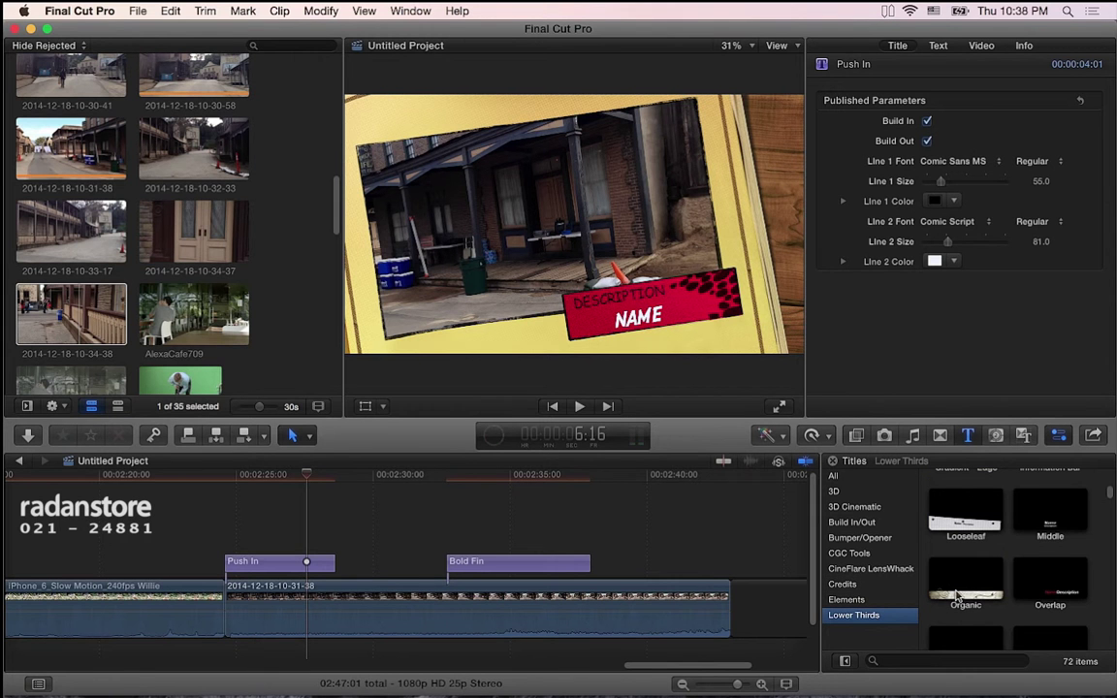
Marquee-select and delete the Push In and Bold Fin titles, then skim the Paper lower third
{"action": "left_click_drag", "start_coordinate": [219, 523], "coordinate": [521, 576]}
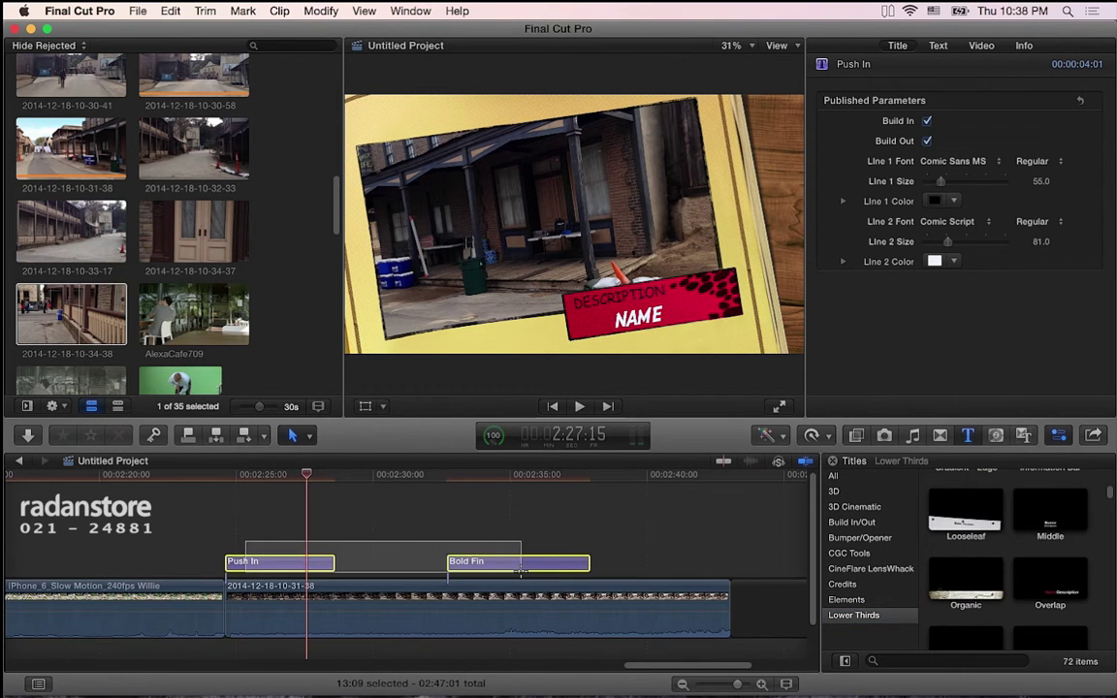
{"action": "key", "text": "Delete"}
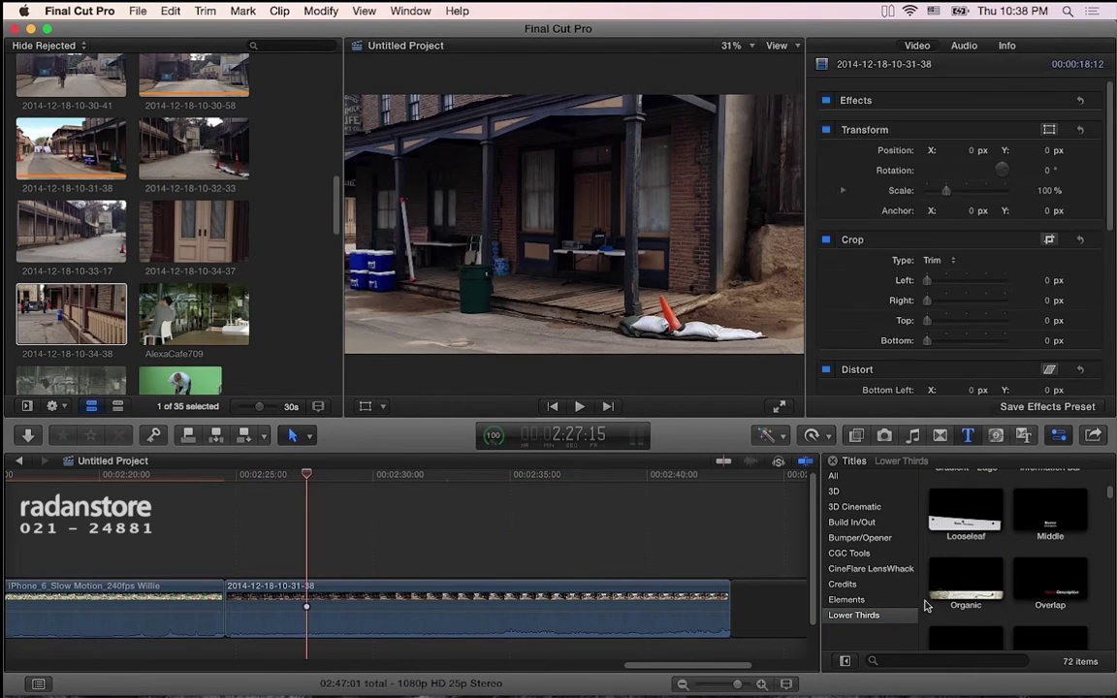
{"action": "scroll", "coordinate": [964, 609], "scroll_direction": "down", "scroll_amount": 2}
{"action": "scroll", "coordinate": [965, 609], "scroll_direction": "down", "scroll_amount": 1}
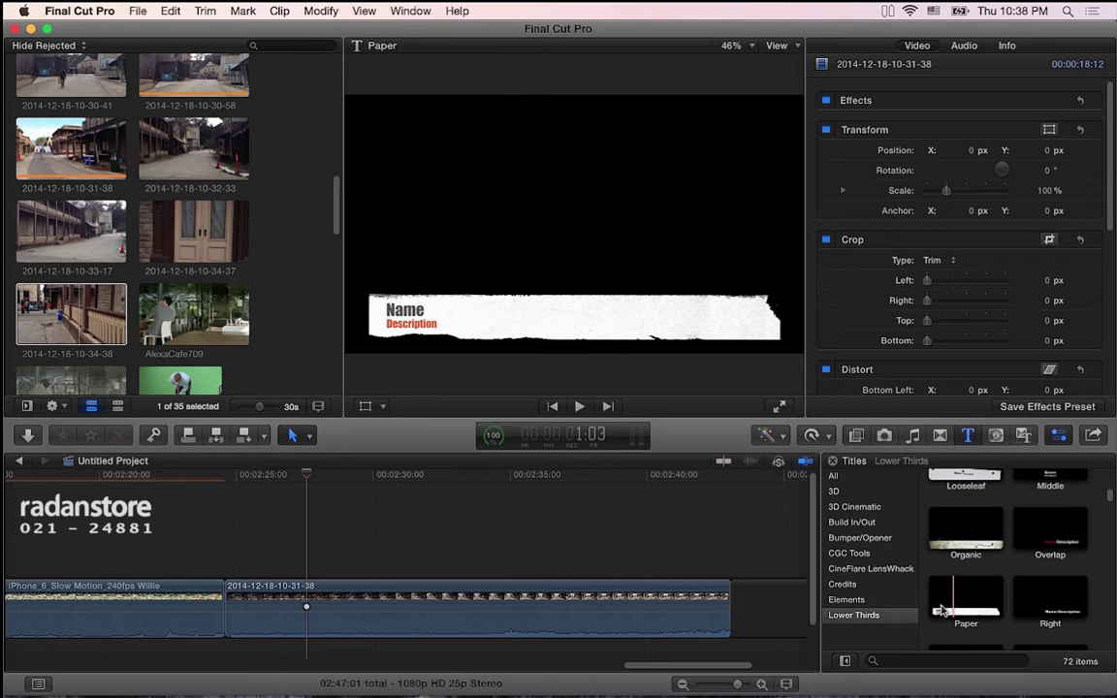
{"action": "scroll", "coordinate": [968, 611], "scroll_direction": "down", "scroll_amount": 1}
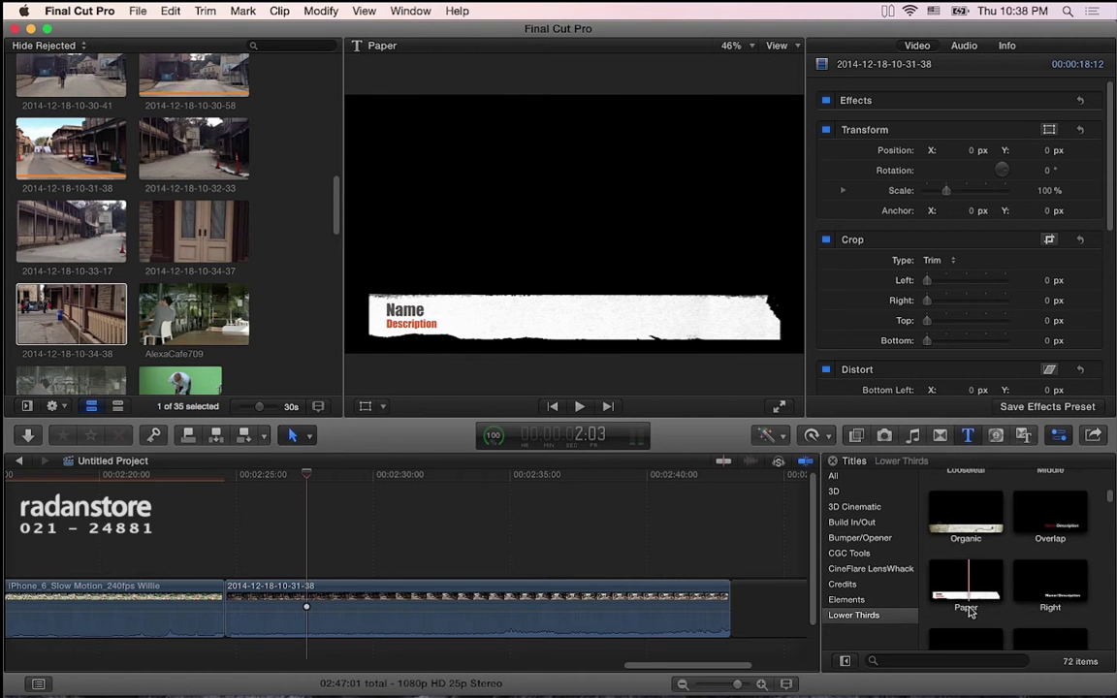
{"action": "scroll", "coordinate": [967, 606], "scroll_direction": "up", "scroll_amount": 3}
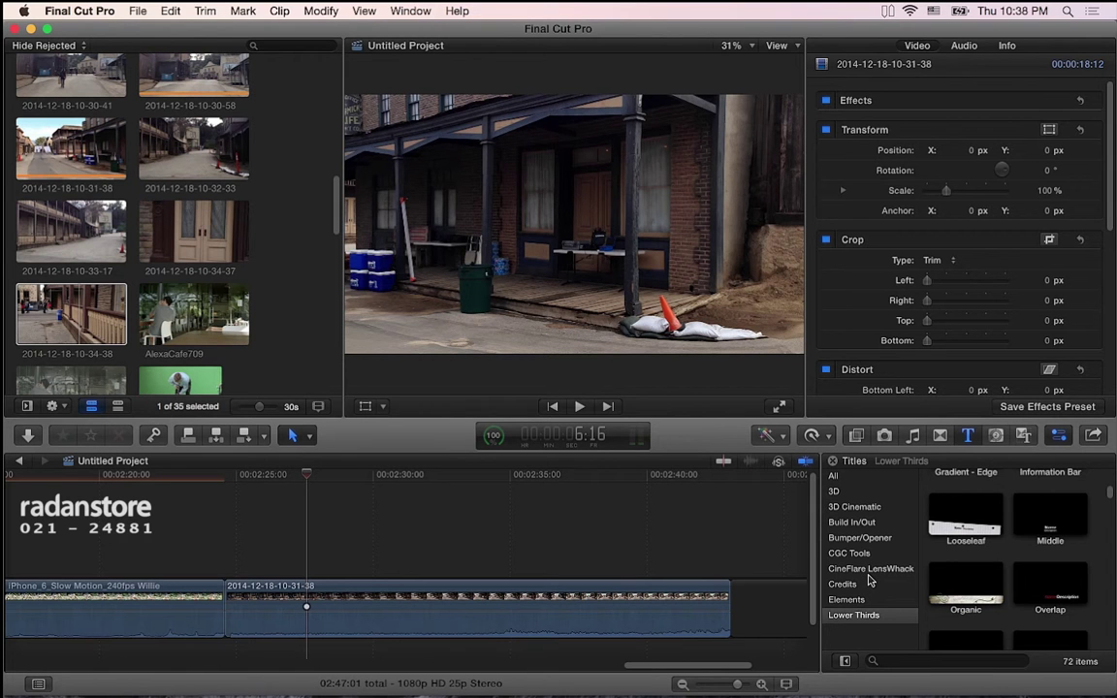
Show the 3D Cinematic title styles in the Titles browser
{"action": "left_click", "coordinate": [862, 495]}
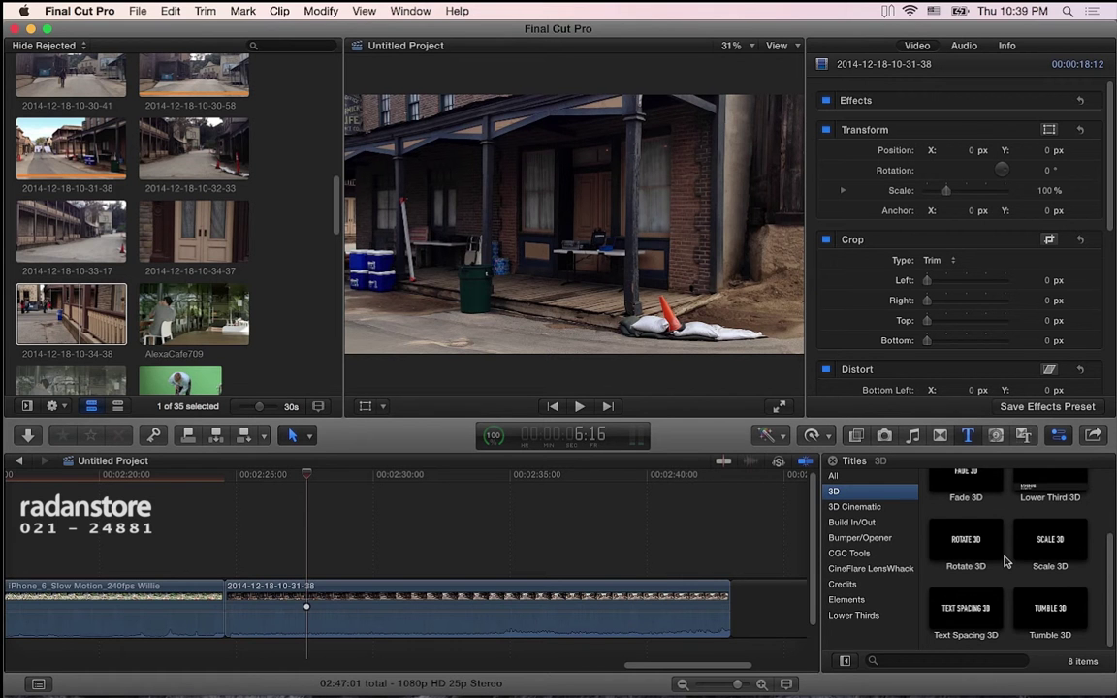
{"action": "scroll", "coordinate": [1025, 591], "scroll_direction": "up", "scroll_amount": 2}
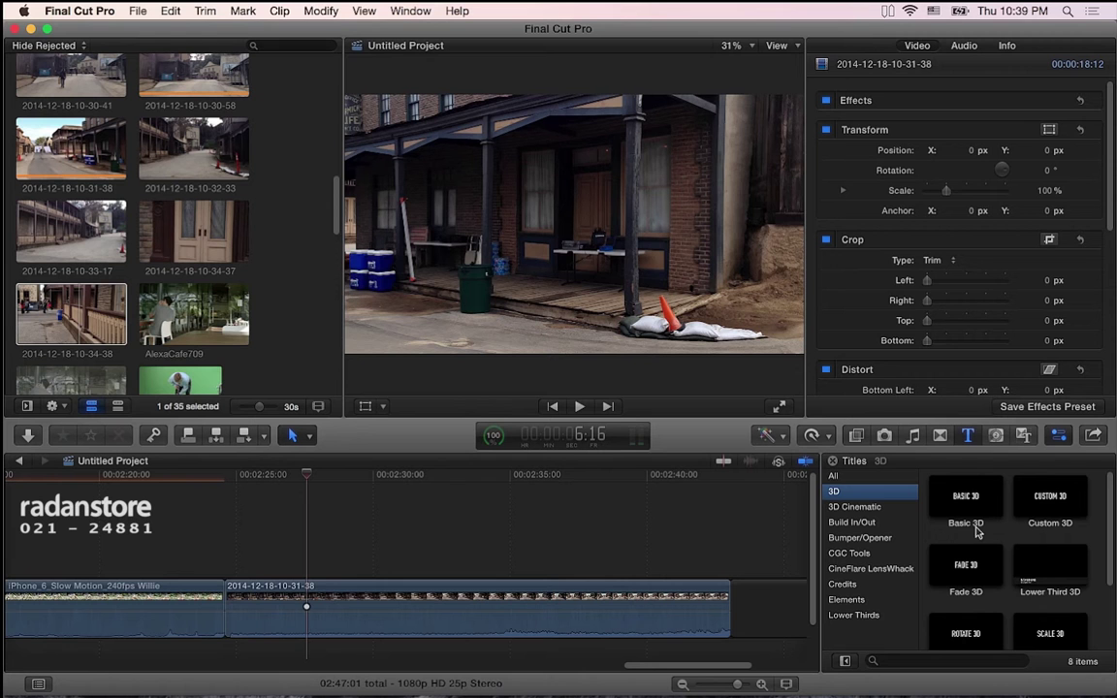
{"action": "scroll", "coordinate": [988, 577], "scroll_direction": "down", "scroll_amount": 2}
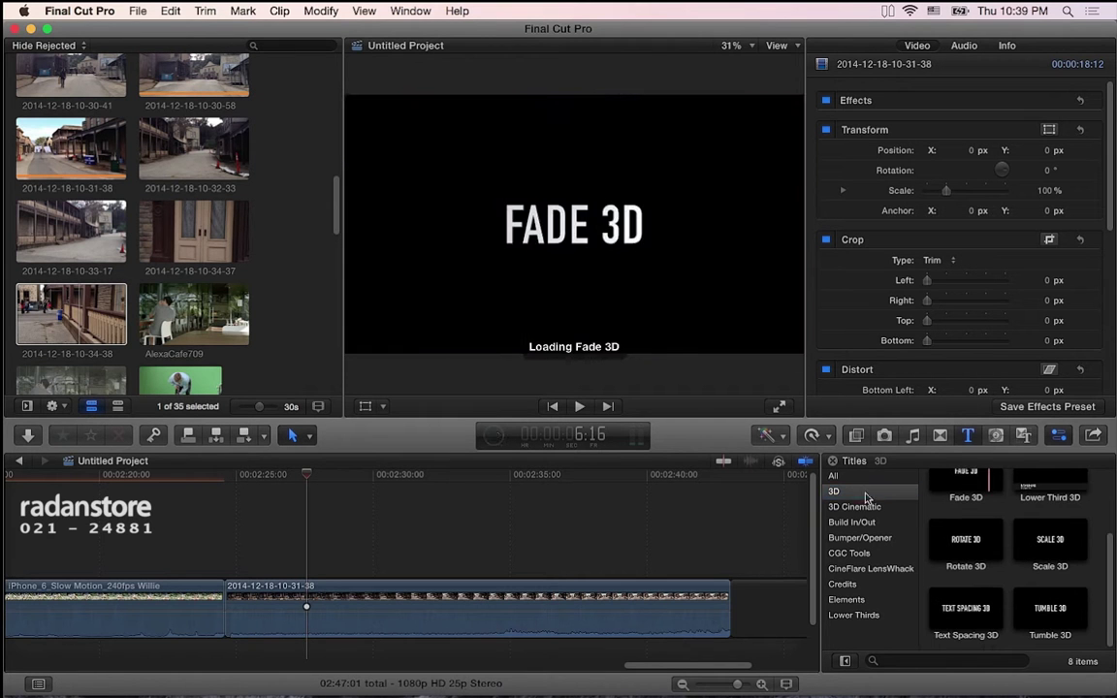
{"action": "left_click", "coordinate": [862, 507]}
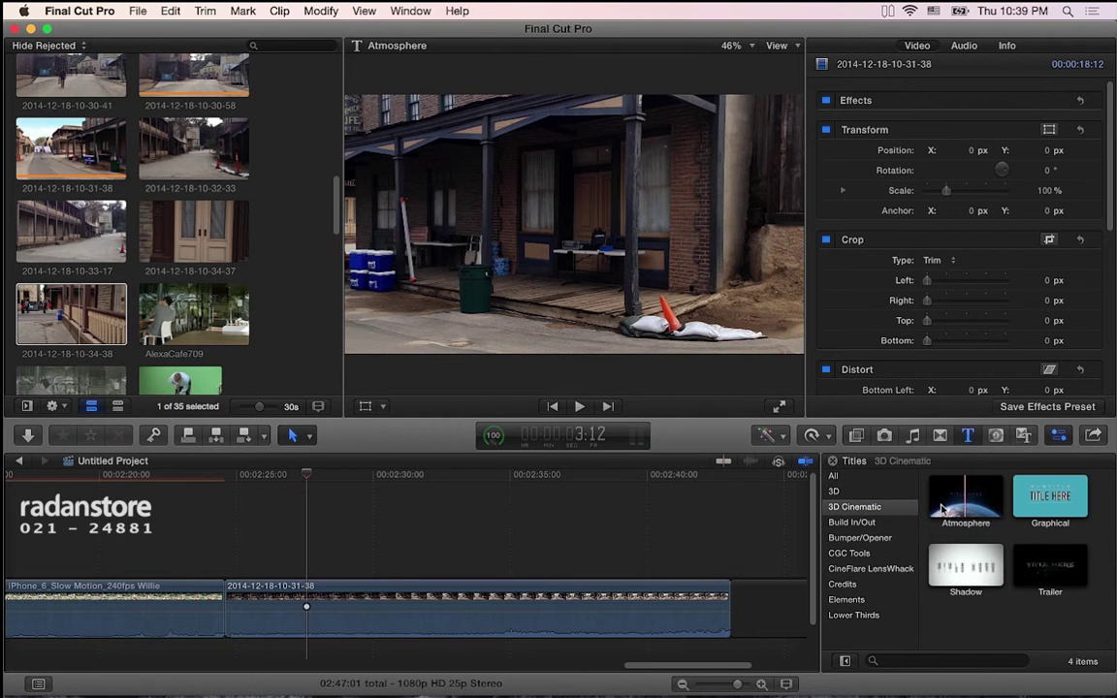
Compare Atmosphere with Trailer, then place Atmosphere above the 2014-12-18 street clip
{"action": "left_click", "coordinate": [955, 511]}
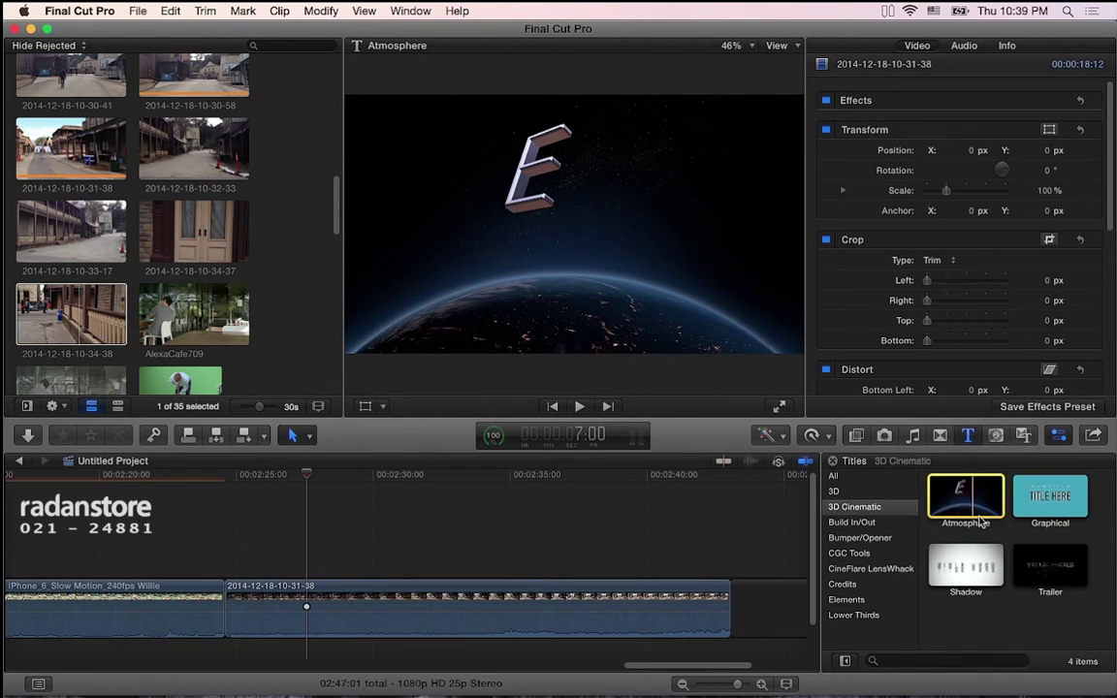
{"action": "left_click", "coordinate": [1040, 579]}
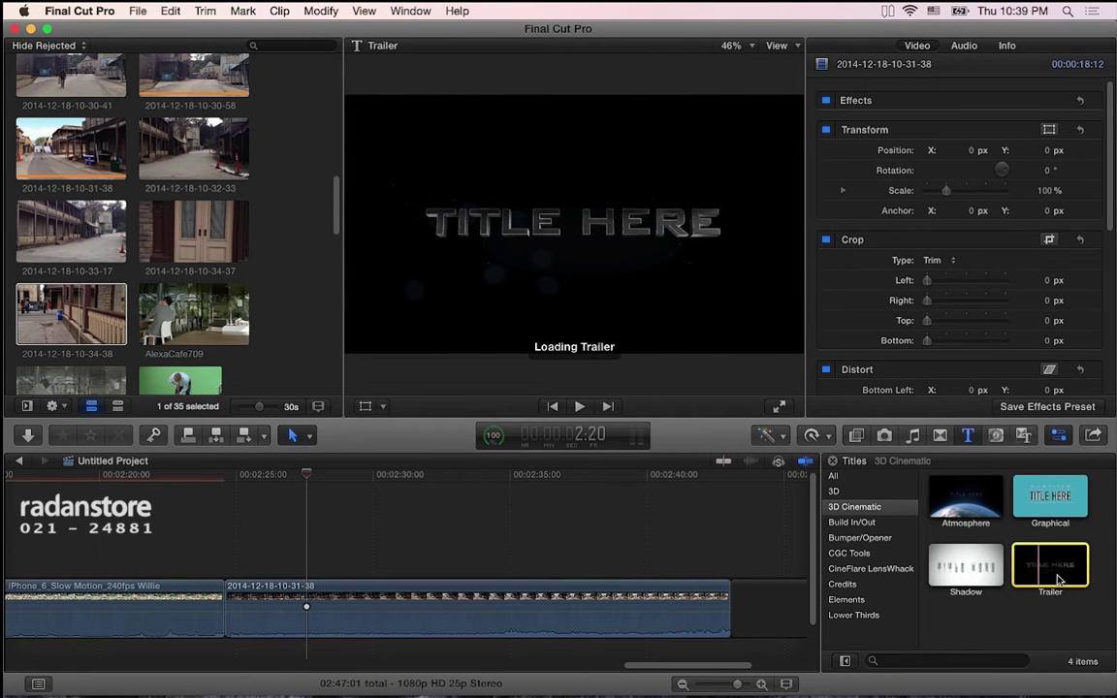
{"action": "left_click", "coordinate": [937, 504]}
{"action": "left_click_drag", "start_coordinate": [938, 503], "coordinate": [234, 558]}
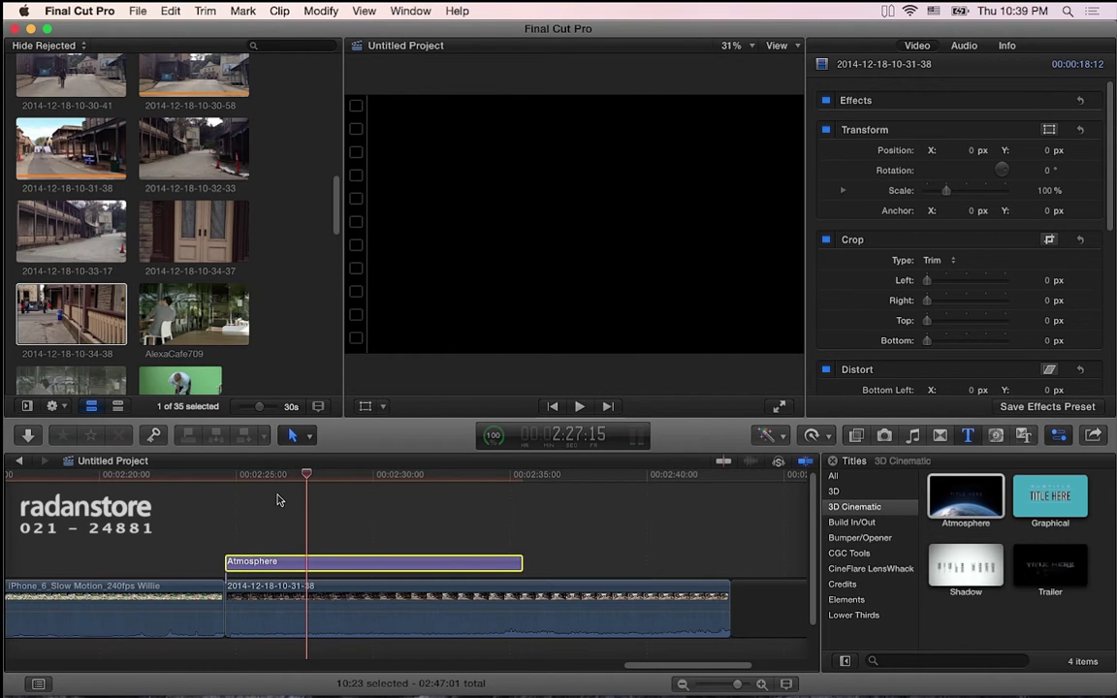
Scrub back and forth through the Atmosphere title's Earth animation over the street clip
{"action": "left_click", "coordinate": [330, 475]}
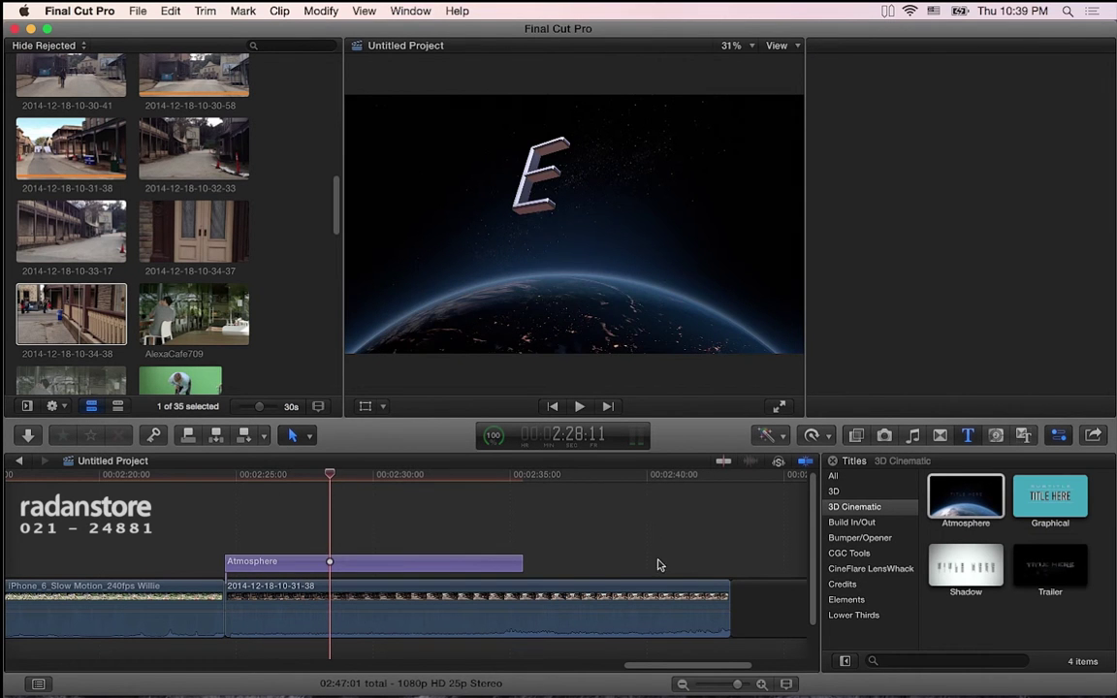
{"action": "left_click", "coordinate": [586, 475]}
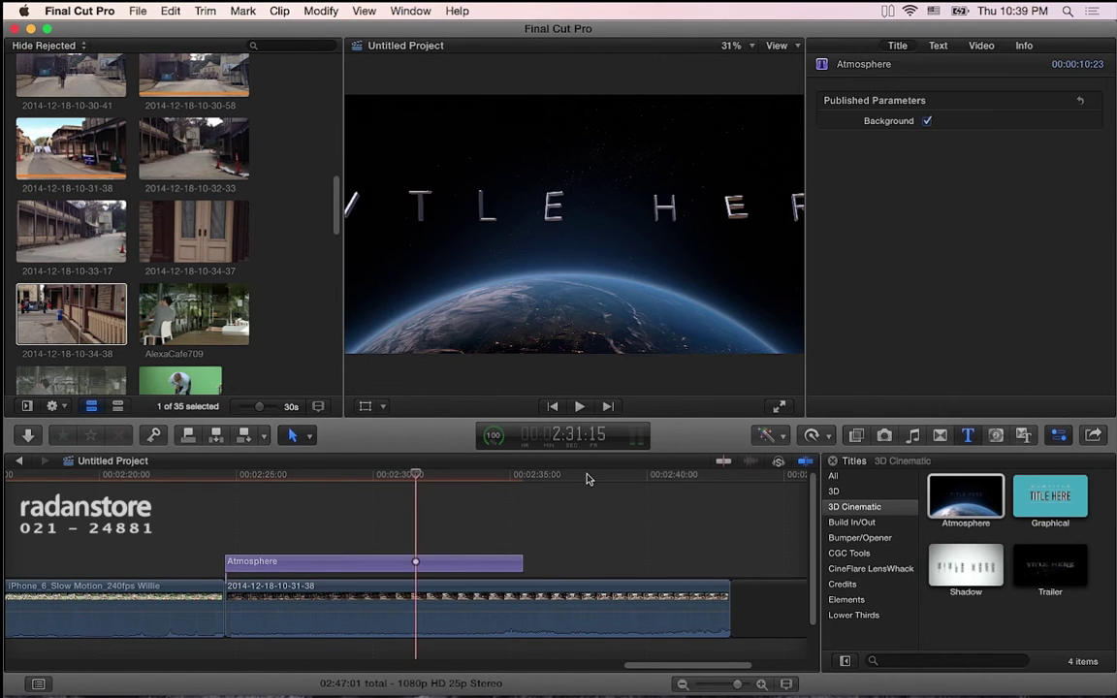
{"action": "left_click", "coordinate": [595, 598]}
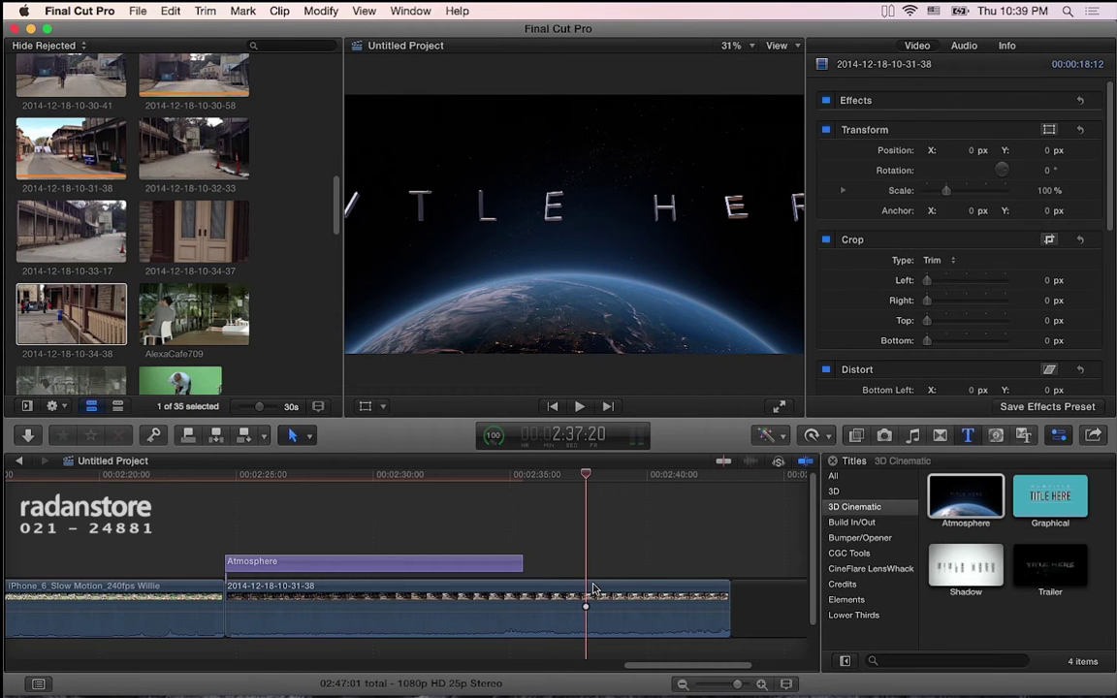
{"action": "left_click_drag", "start_coordinate": [446, 475], "coordinate": [561, 494]}
{"action": "left_click_drag", "start_coordinate": [465, 494], "coordinate": [321, 489]}
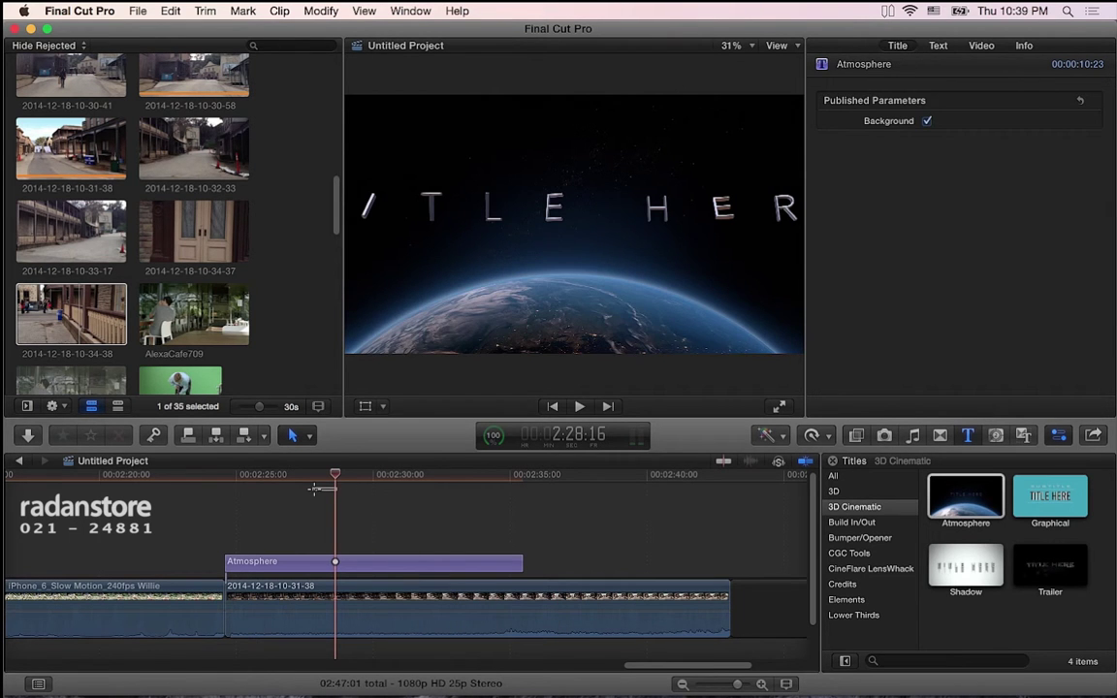
{"action": "left_click", "coordinate": [555, 480]}
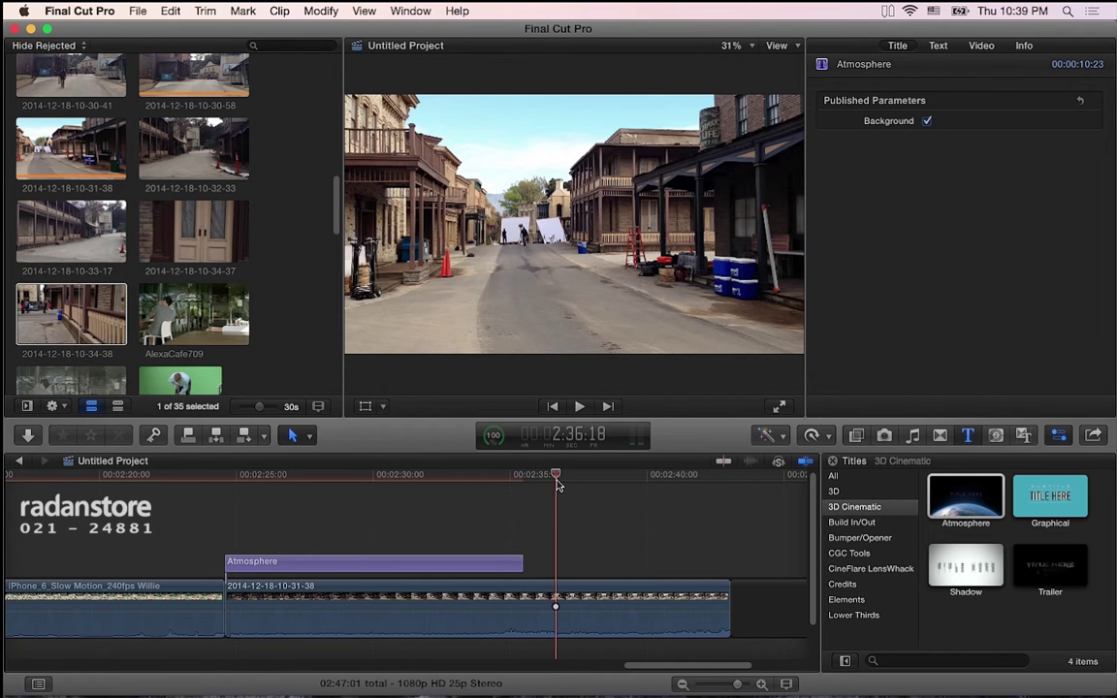
{"action": "left_click", "coordinate": [590, 579]}
Park at 2:33:09, select the Atmosphere title, and switch on its Background parameter
{"action": "left_click", "coordinate": [465, 477]}
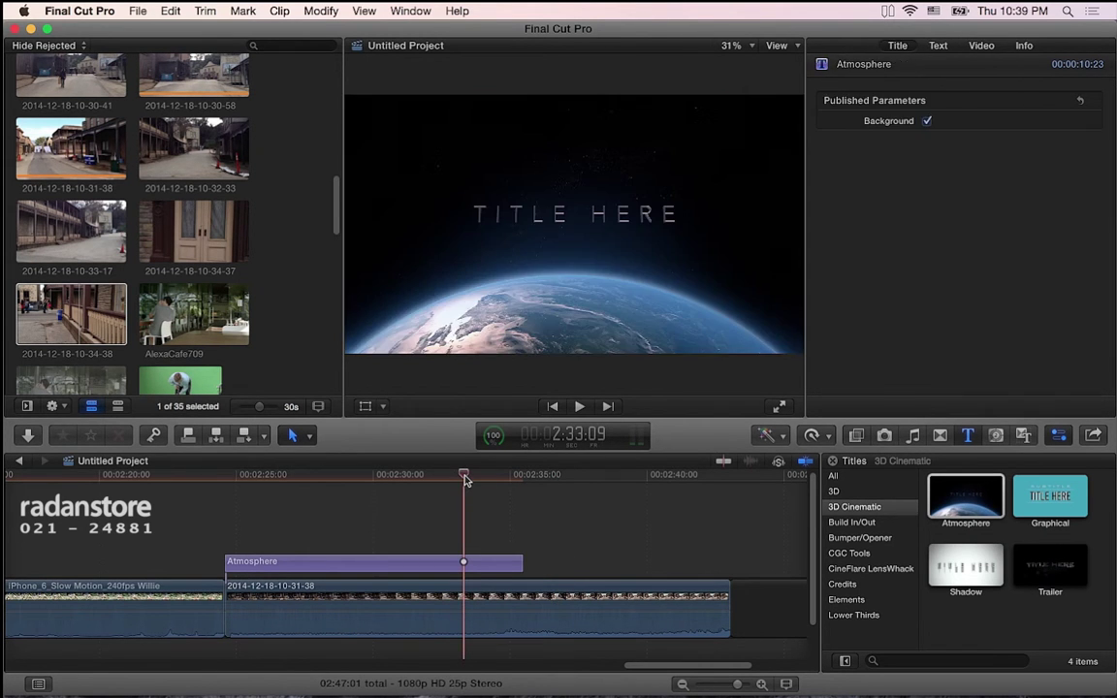
{"action": "left_click", "coordinate": [503, 561]}
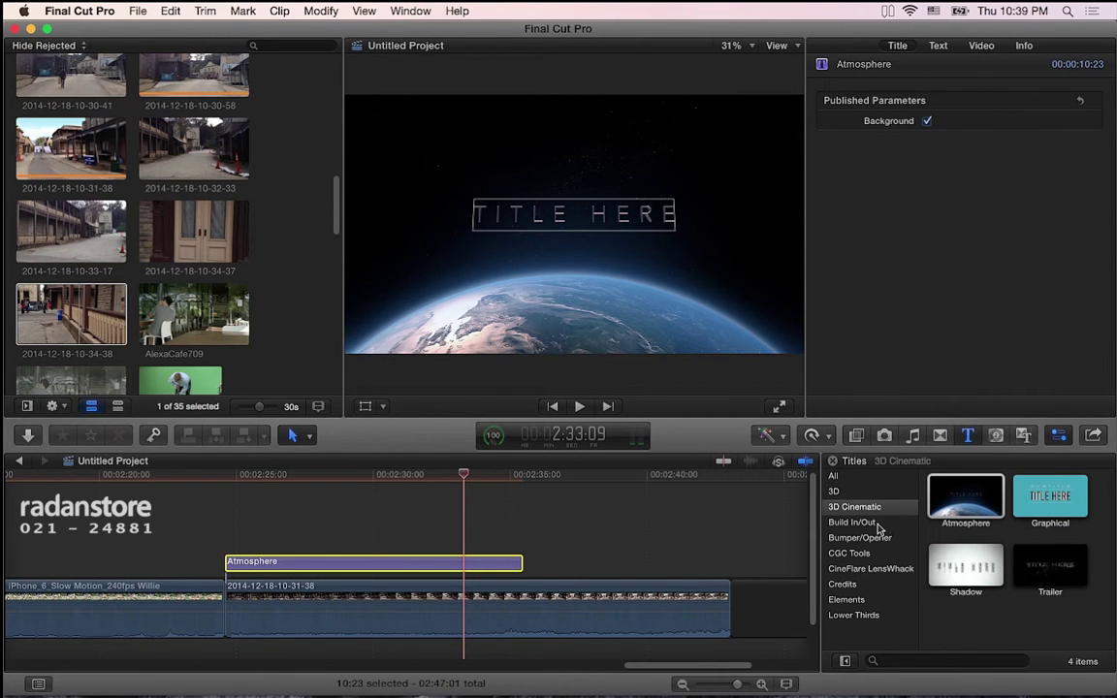
{"action": "left_click", "coordinate": [926, 121]}
Replace the Atmosphere title's 'Title Here' text with 'Radan STORE' in the viewer
{"action": "left_click", "coordinate": [662, 214]}
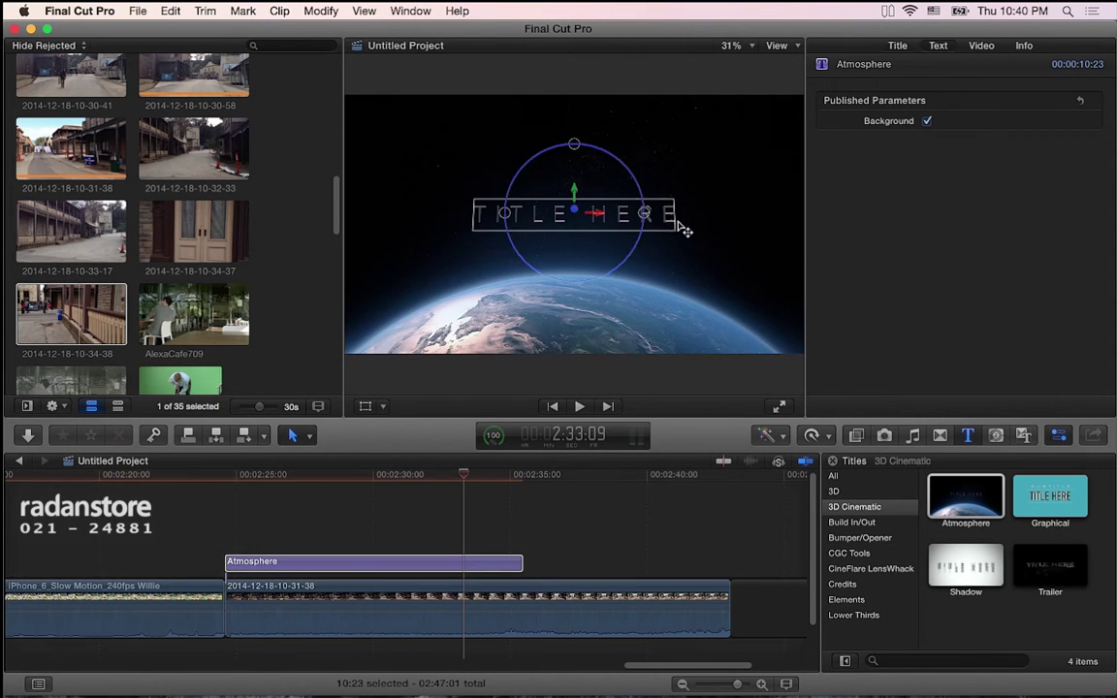
{"action": "double_click", "coordinate": [642, 218]}
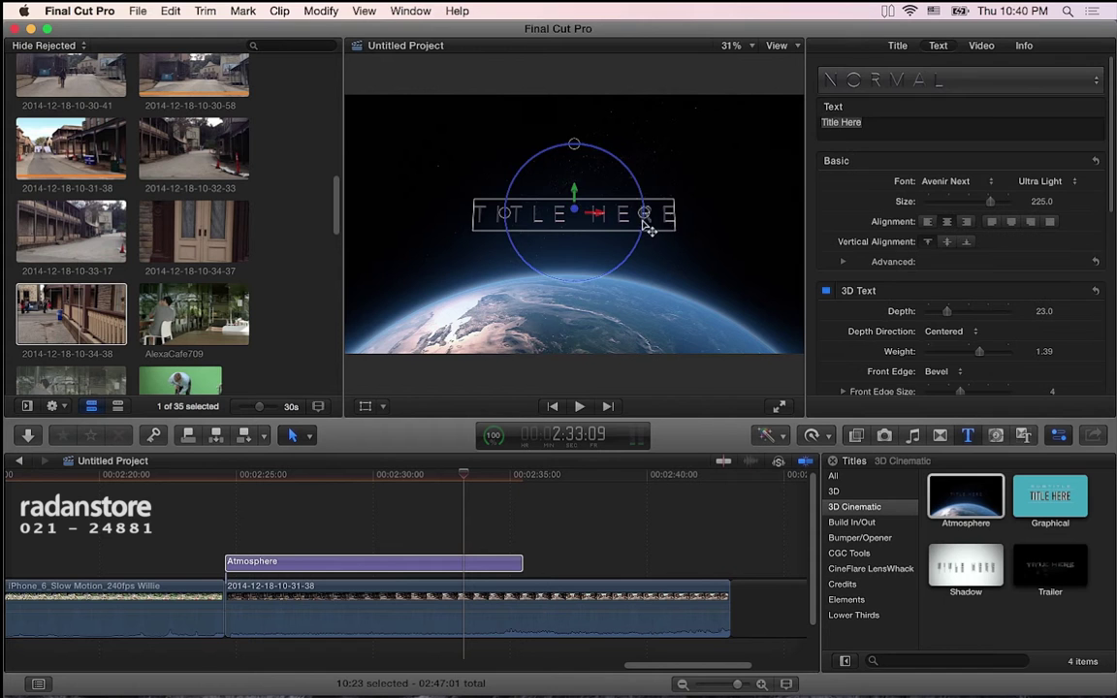
{"action": "left_click", "coordinate": [879, 123]}
{"action": "triple_click", "coordinate": [880, 123]}
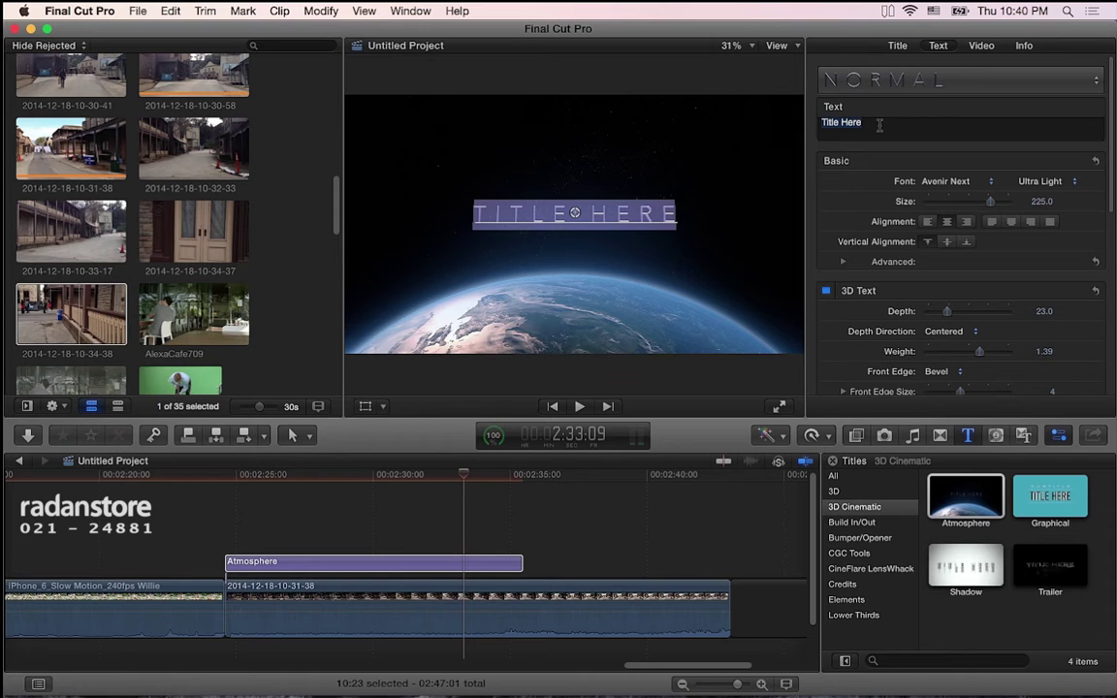
{"action": "type", "text": "Radan STO"}
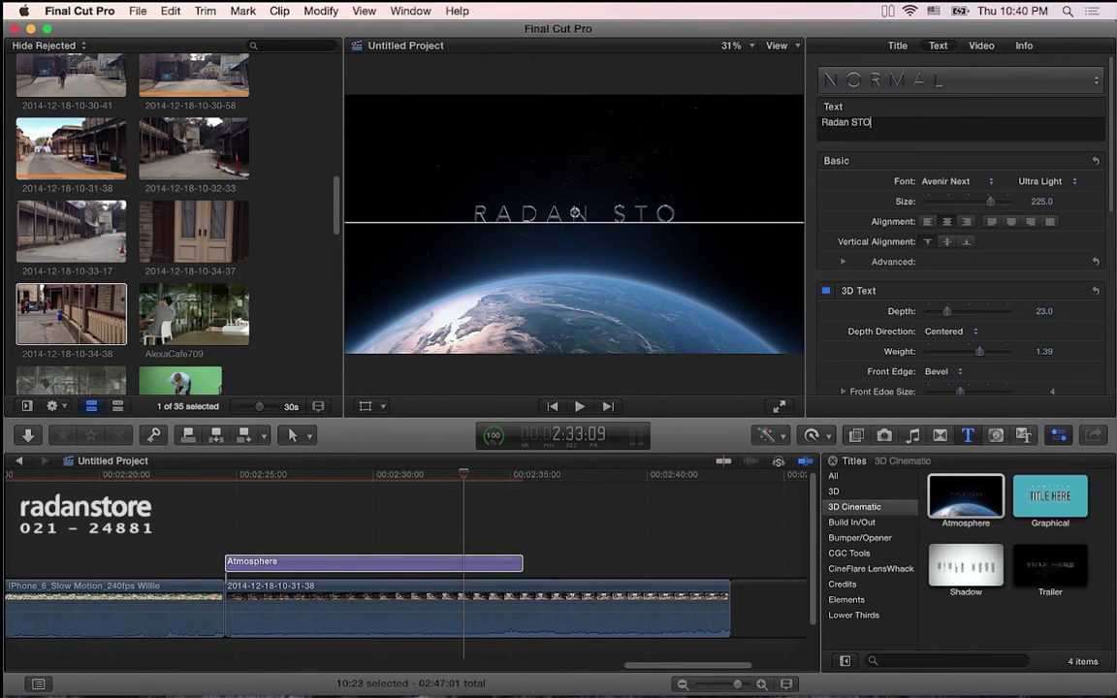
{"action": "type", "text": "RE"}
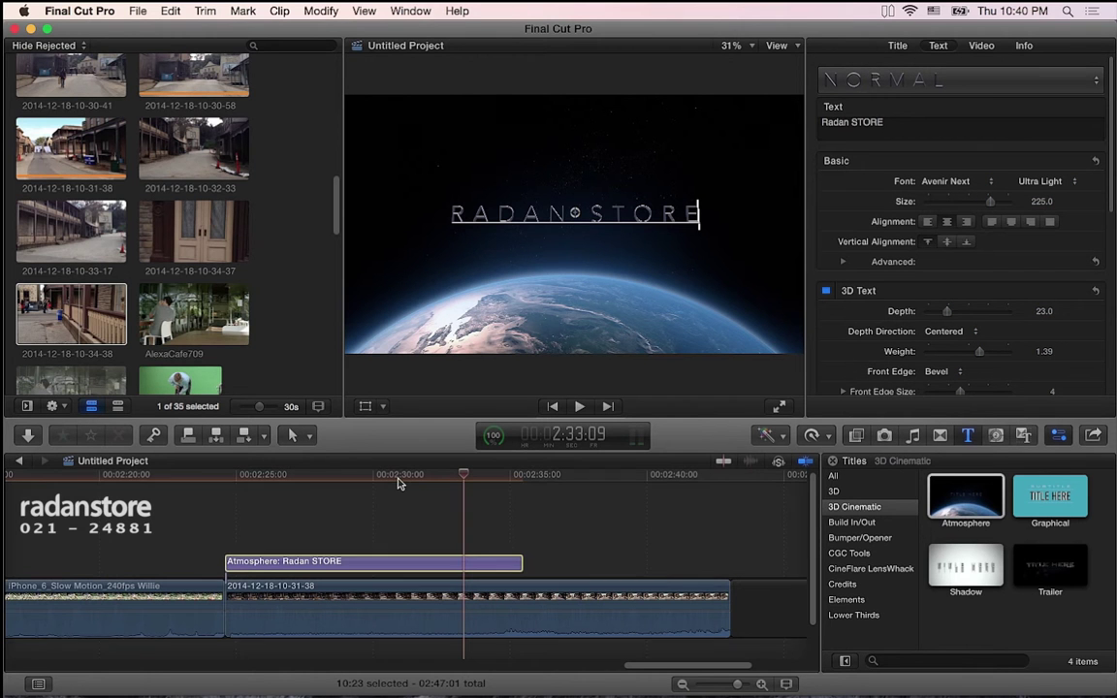
{"action": "left_click", "coordinate": [398, 476]}
Scrub the timeline to preview the renamed title and bring back the inspector with Cmd+4
{"action": "left_click_drag", "start_coordinate": [494, 490], "coordinate": [511, 495]}
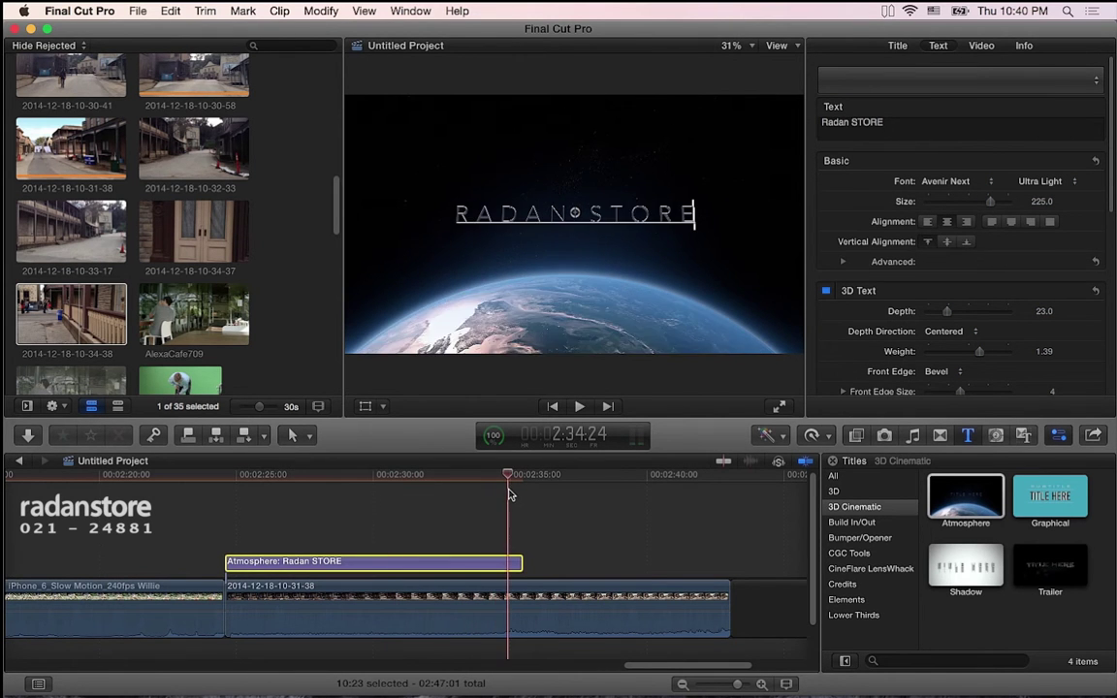
{"action": "left_click", "coordinate": [514, 488]}
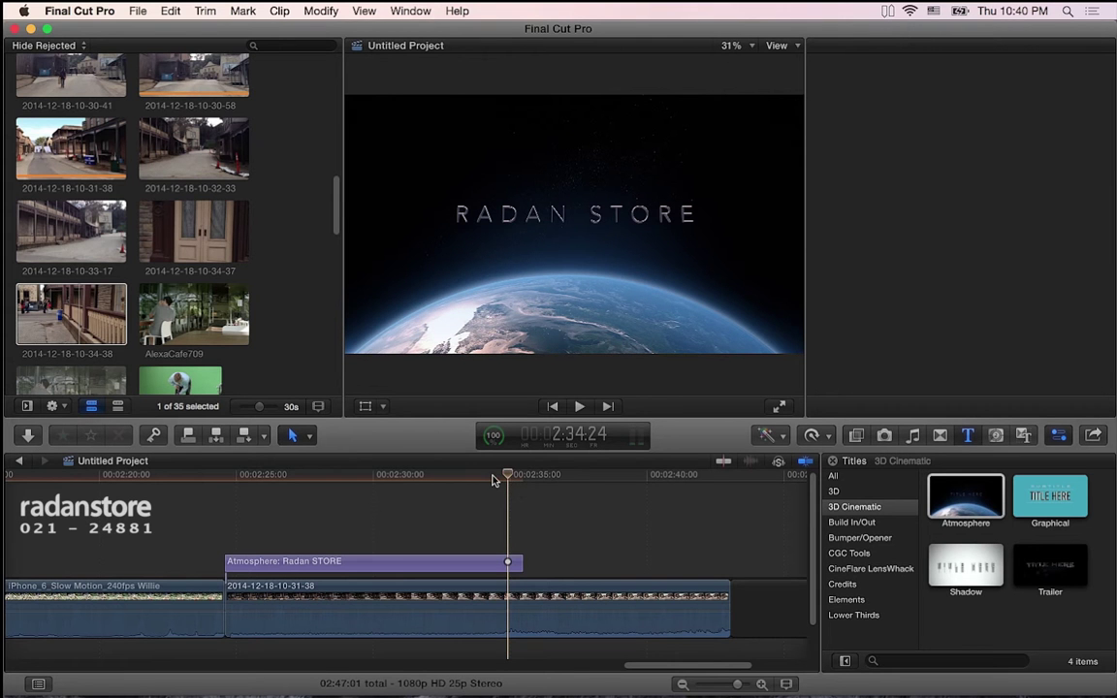
{"action": "key", "text": "cmd+4"}
{"action": "left_click_drag", "start_coordinate": [494, 480], "coordinate": [459, 490]}
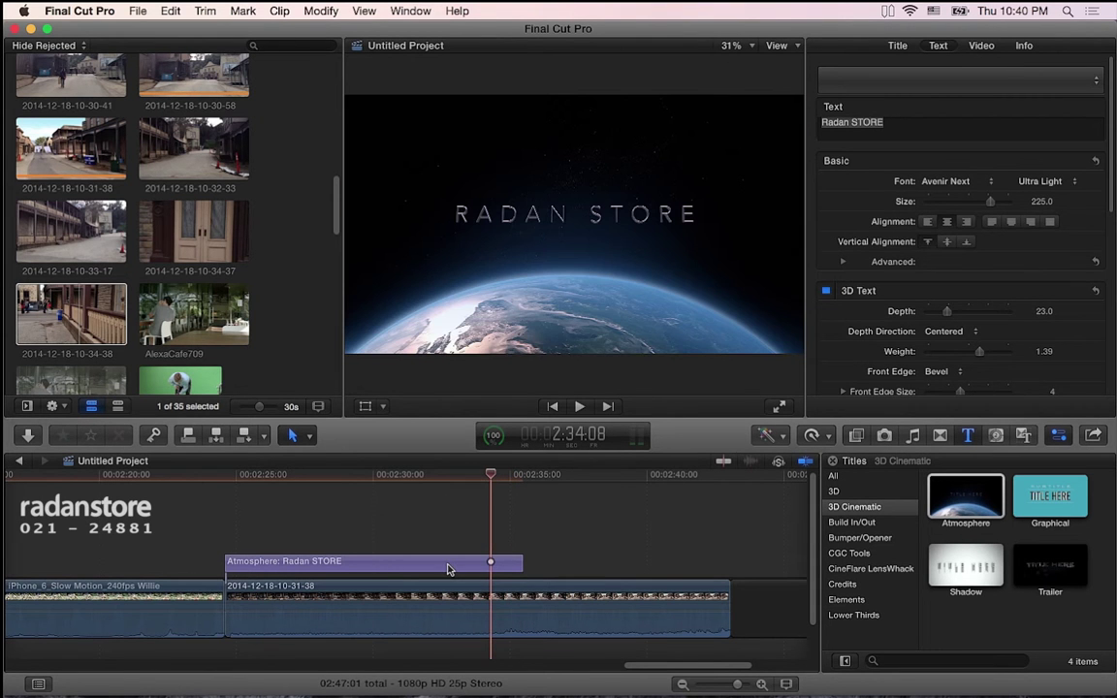
Delete the Atmosphere title and drop a Basic 3D title above the street clip
{"action": "left_click", "coordinate": [448, 569]}
{"action": "key", "text": "Delete"}
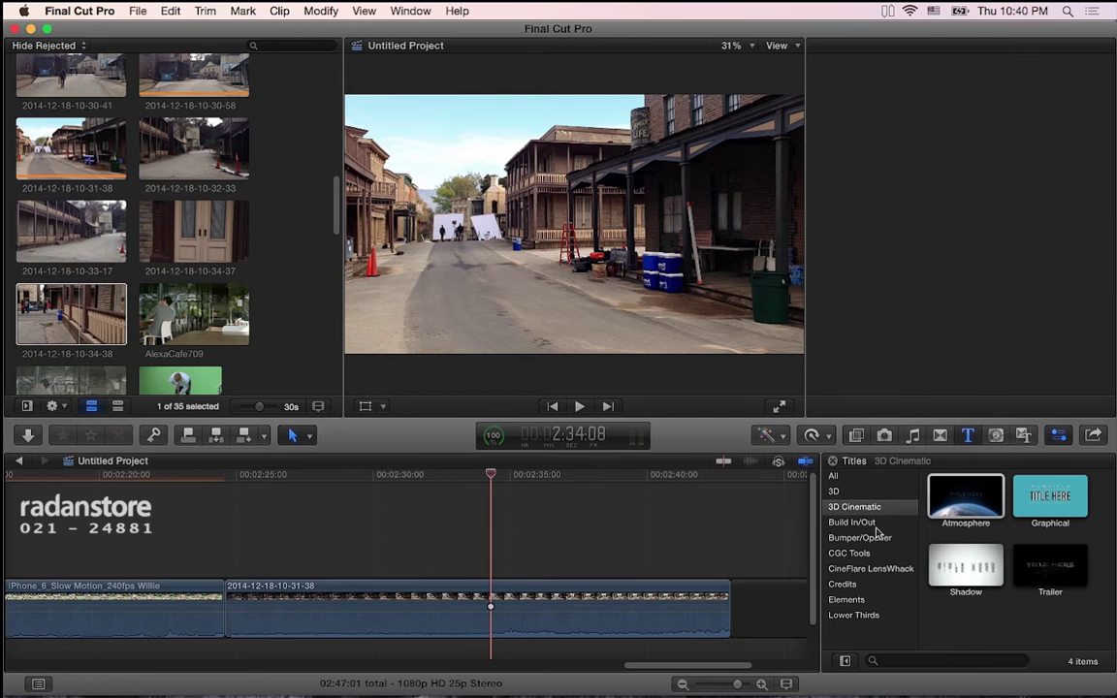
{"action": "left_click", "coordinate": [878, 494]}
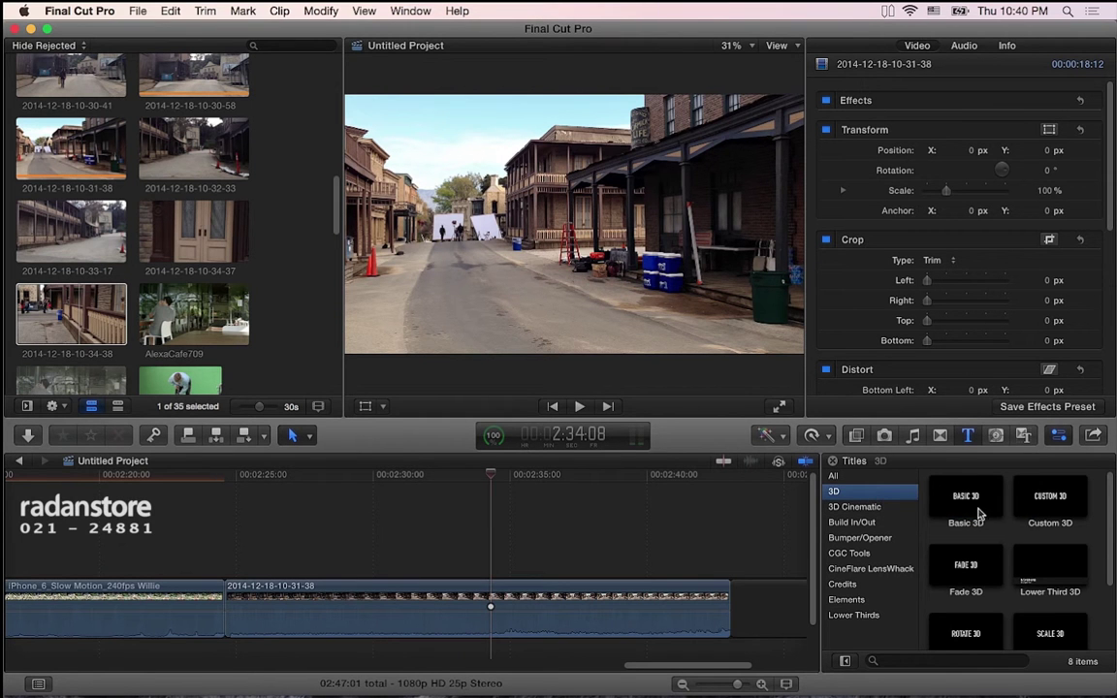
{"action": "left_click_drag", "start_coordinate": [966, 499], "coordinate": [291, 552]}
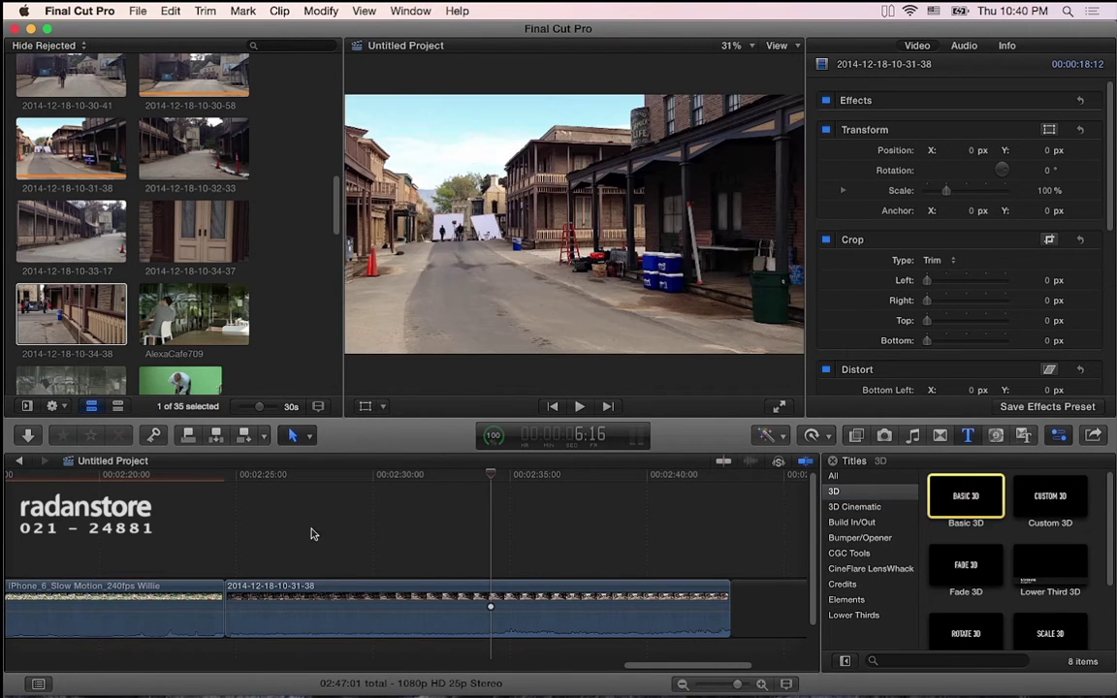
{"action": "mouse_move", "coordinate": [291, 552]}
{"action": "left_mouse_down"}
{"action": "mouse_move", "coordinate": [279, 560]}
{"action": "mouse_move", "coordinate": [292, 564]}
{"action": "left_mouse_up"}
{"action": "left_click", "coordinate": [312, 563]}
Park the playhead on the Basic 3D title, select its text, and show its animation parameters
{"action": "left_click", "coordinate": [287, 476]}
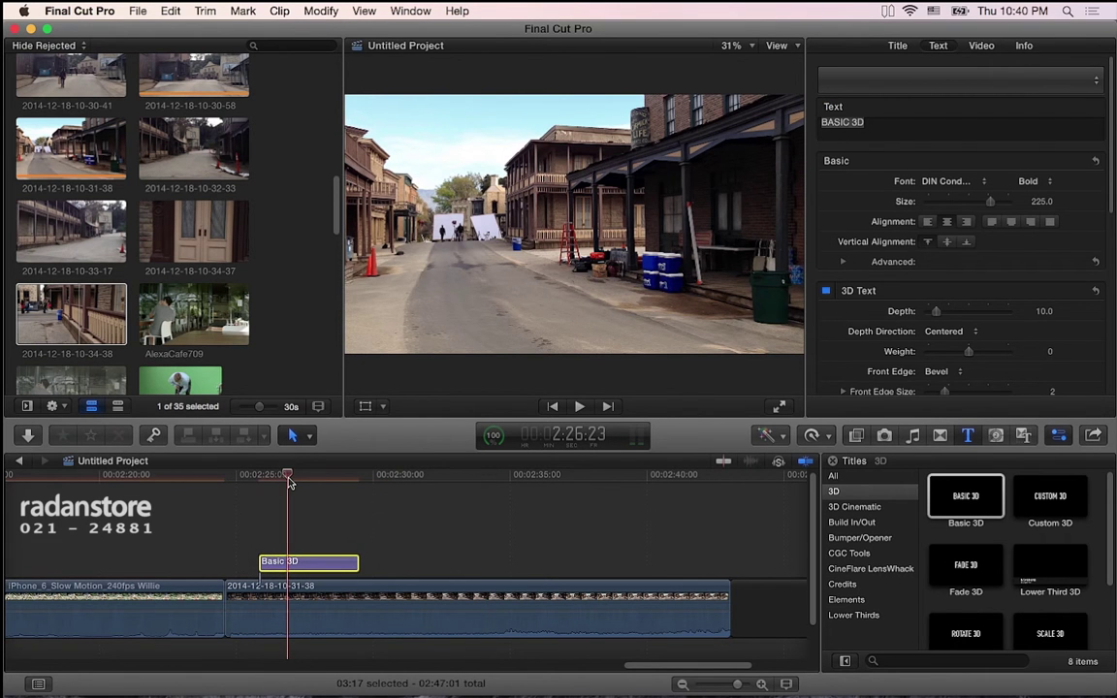
{"action": "left_click", "coordinate": [570, 237]}
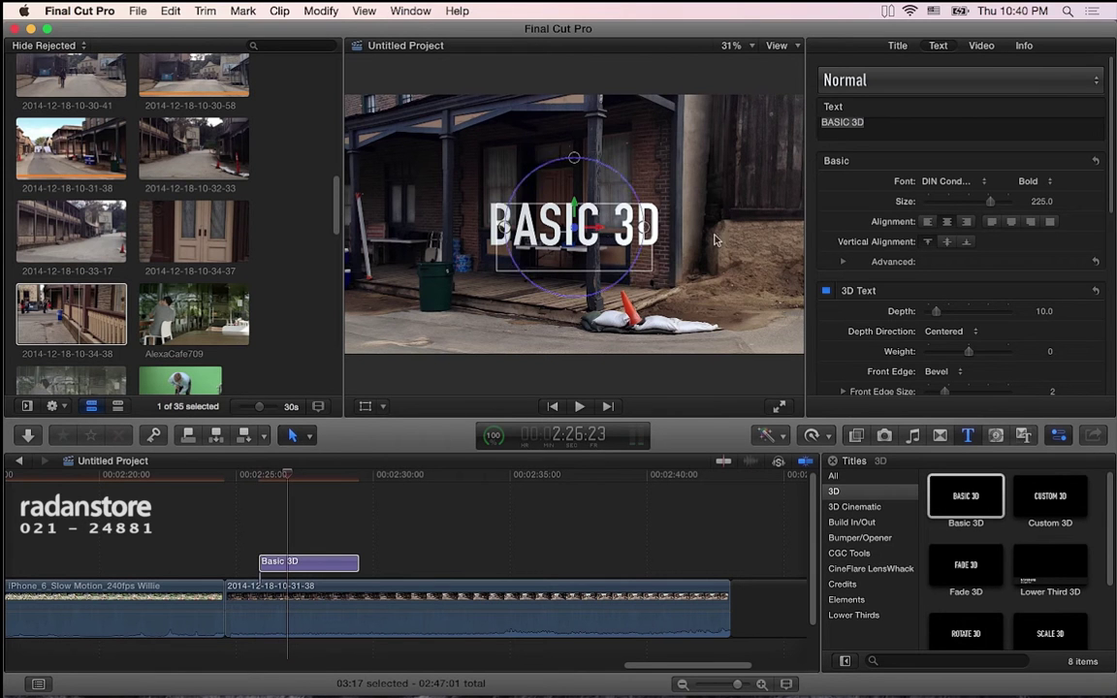
{"action": "scroll", "coordinate": [970, 254], "scroll_direction": "down", "scroll_amount": 3}
{"action": "left_click", "coordinate": [900, 47]}
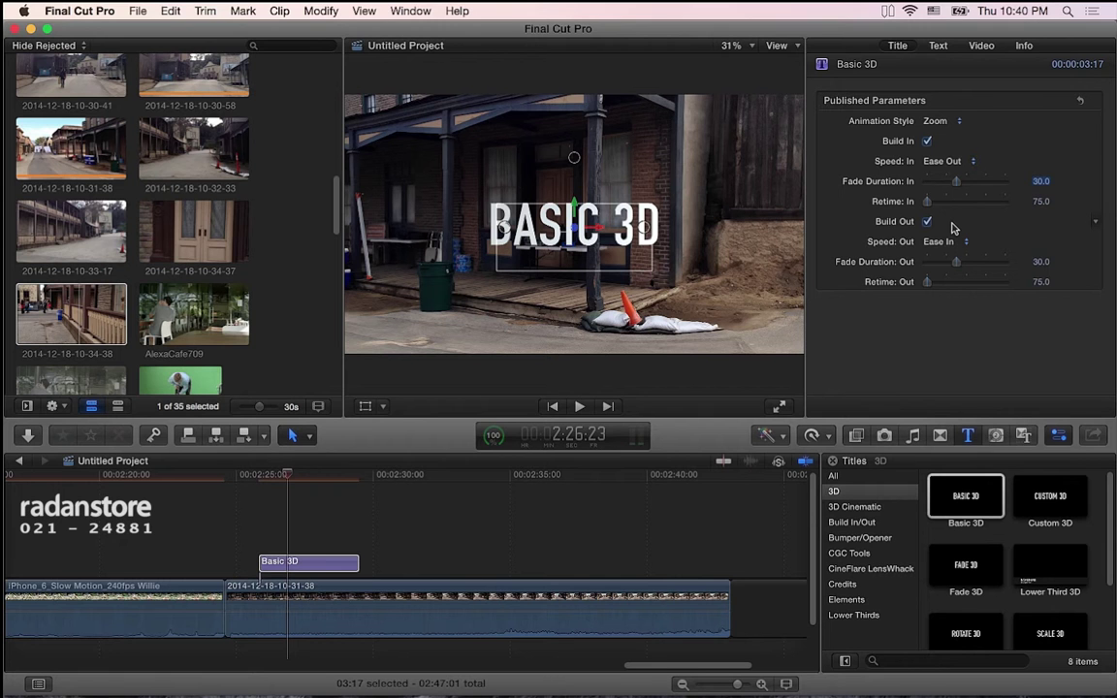
Slide the BASIC 3D title left and rotate it around Z to about -31°
{"action": "left_click", "coordinate": [937, 45]}
{"action": "mouse_move", "coordinate": [585, 229]}
{"action": "left_mouse_down"}
{"action": "mouse_move", "coordinate": [605, 231]}
{"action": "mouse_move", "coordinate": [498, 232]}
{"action": "mouse_move", "coordinate": [551, 237]}
{"action": "left_mouse_up"}
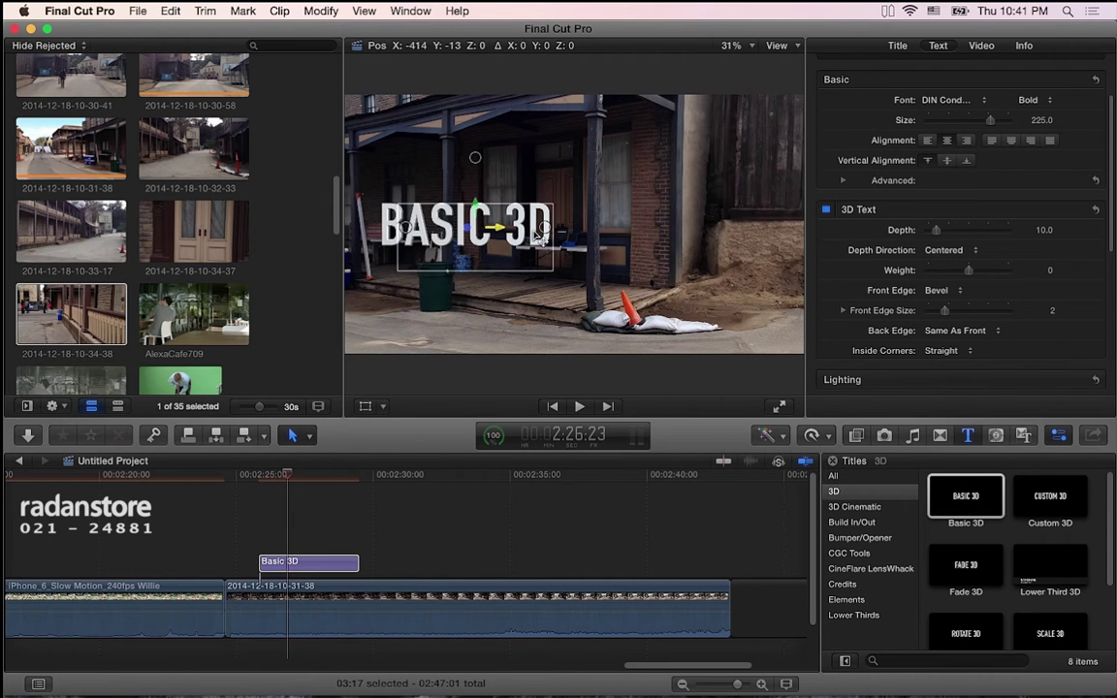
{"action": "left_click_drag", "start_coordinate": [600, 243], "coordinate": [600, 253]}
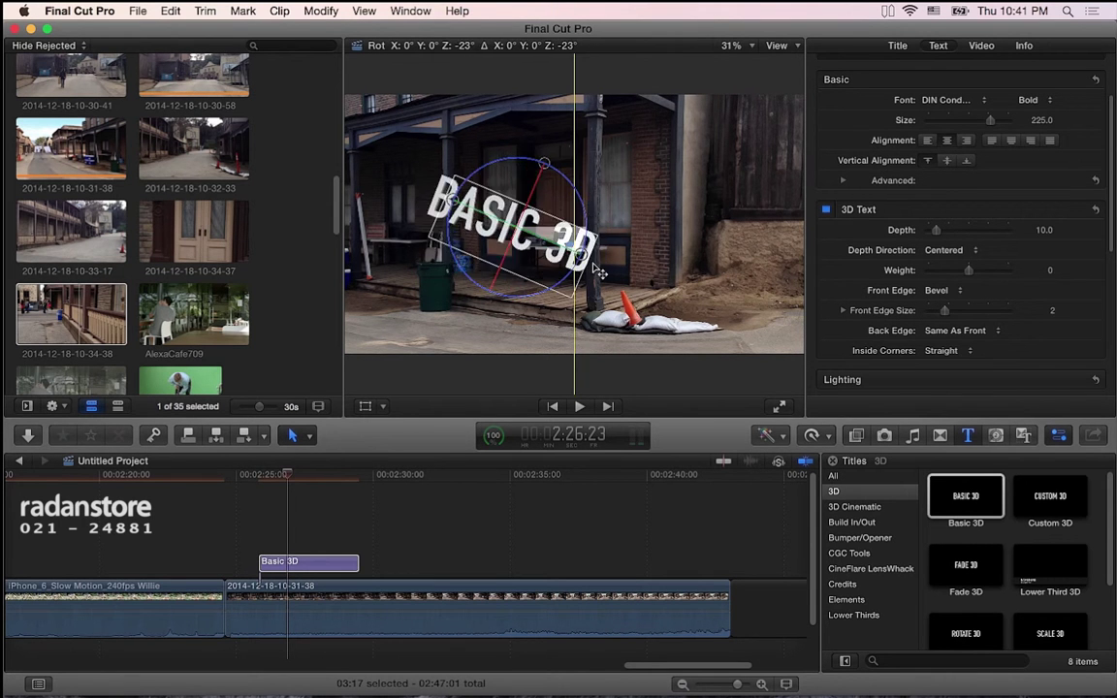
{"action": "mouse_move", "coordinate": [600, 253]}
{"action": "left_mouse_down"}
{"action": "mouse_move", "coordinate": [542, 197]}
{"action": "mouse_move", "coordinate": [555, 172]}
{"action": "left_mouse_up"}
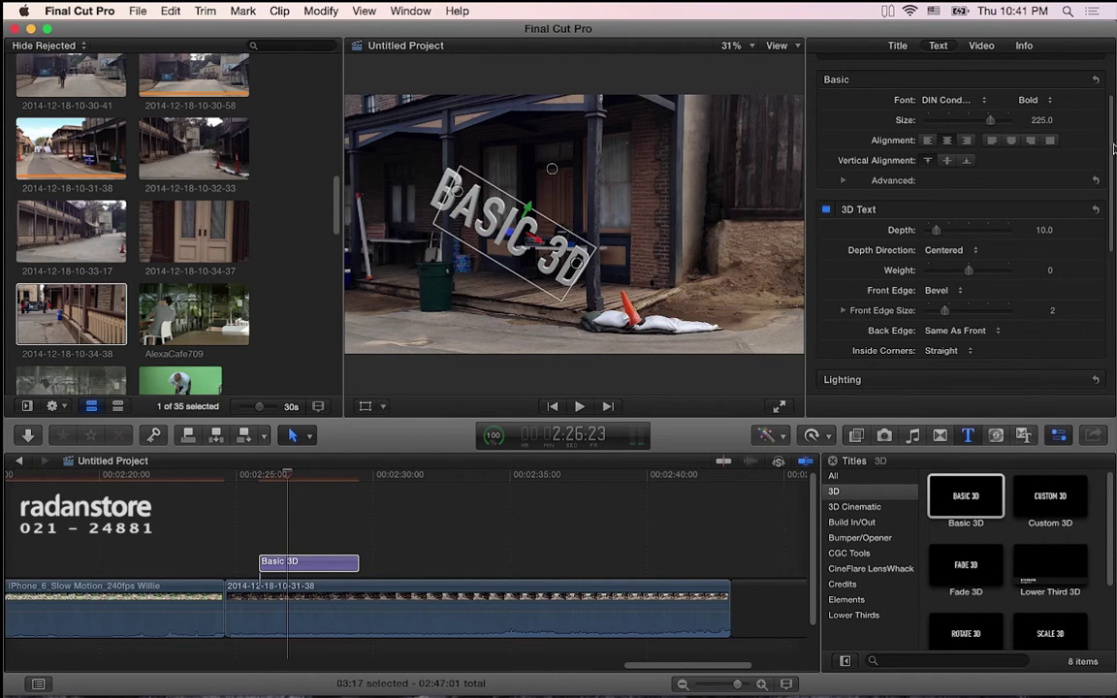
Increase the 3D title's extrusion depth to 48
{"action": "scroll", "coordinate": [1102, 103], "scroll_direction": "up", "scroll_amount": 3}
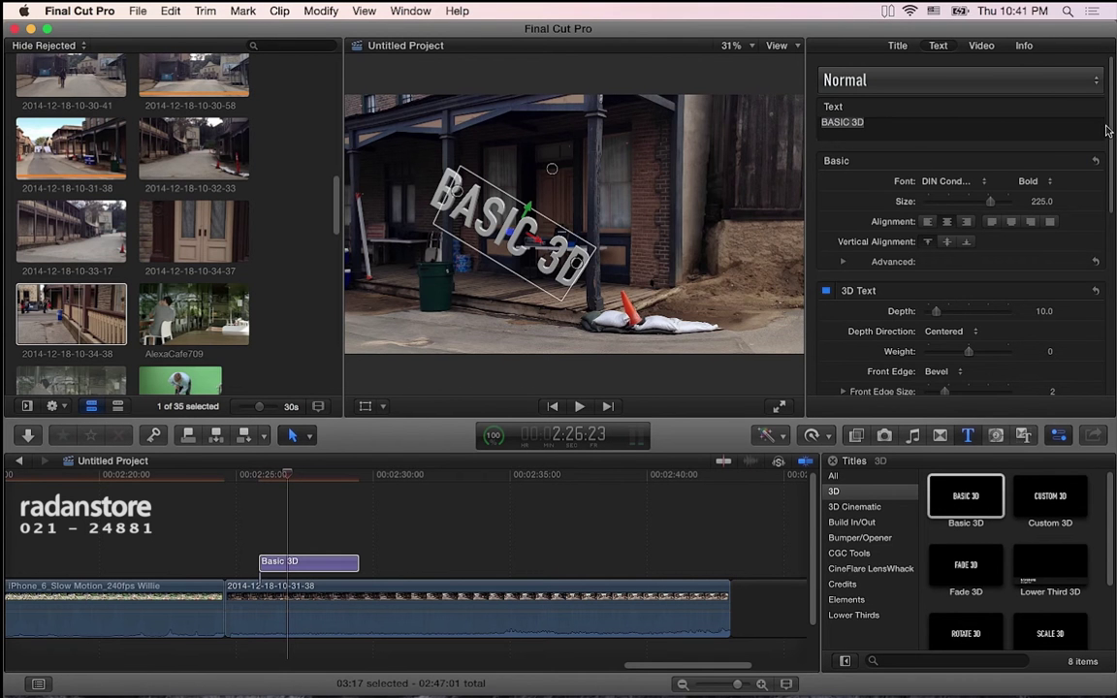
{"action": "scroll", "coordinate": [1112, 158], "scroll_direction": "down", "scroll_amount": 3}
{"action": "scroll", "coordinate": [1112, 158], "scroll_direction": "down", "scroll_amount": 2}
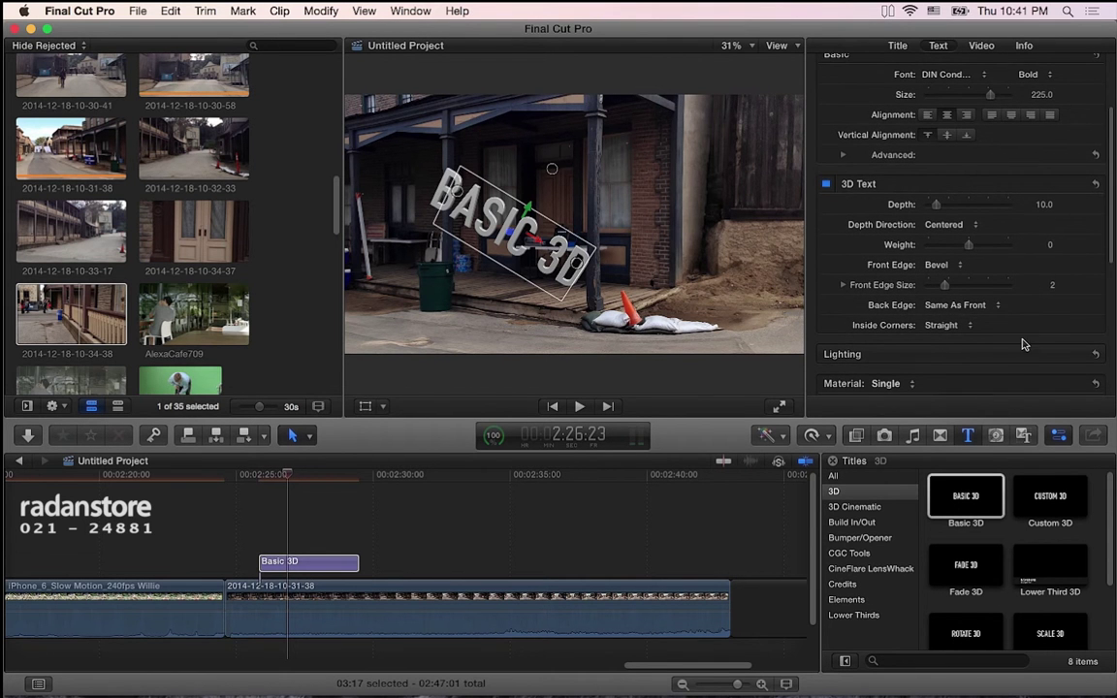
{"action": "scroll", "coordinate": [969, 341], "scroll_direction": "down", "scroll_amount": 5}
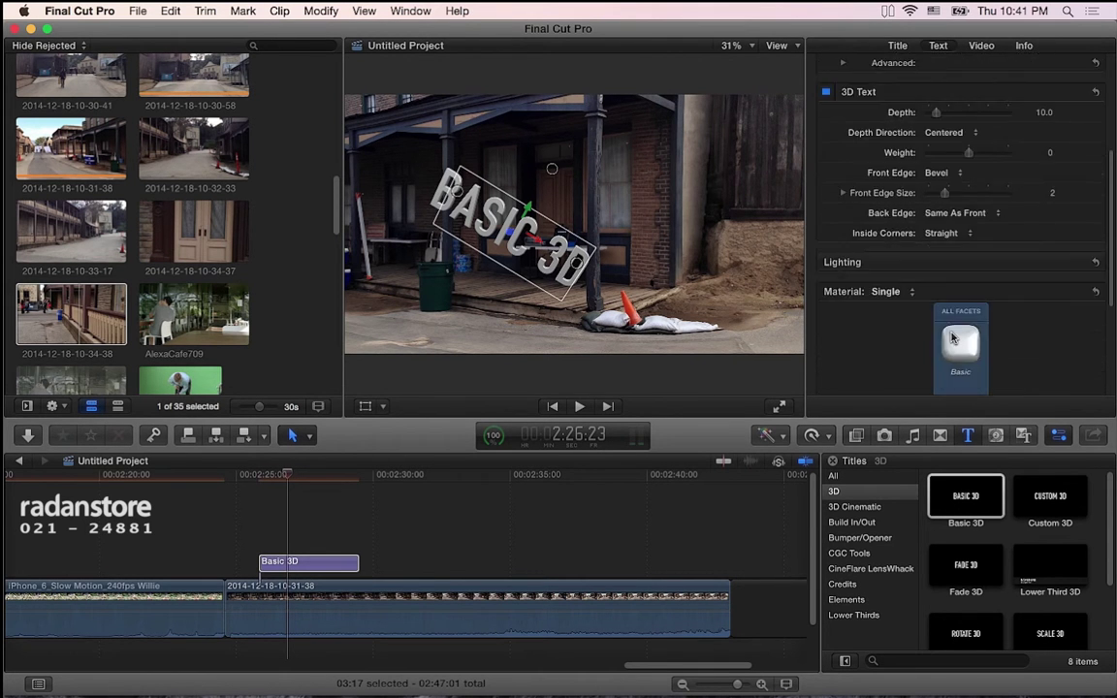
{"action": "scroll", "coordinate": [946, 242], "scroll_direction": "up", "scroll_amount": 1}
{"action": "left_click_drag", "start_coordinate": [937, 133], "coordinate": [966, 133]}
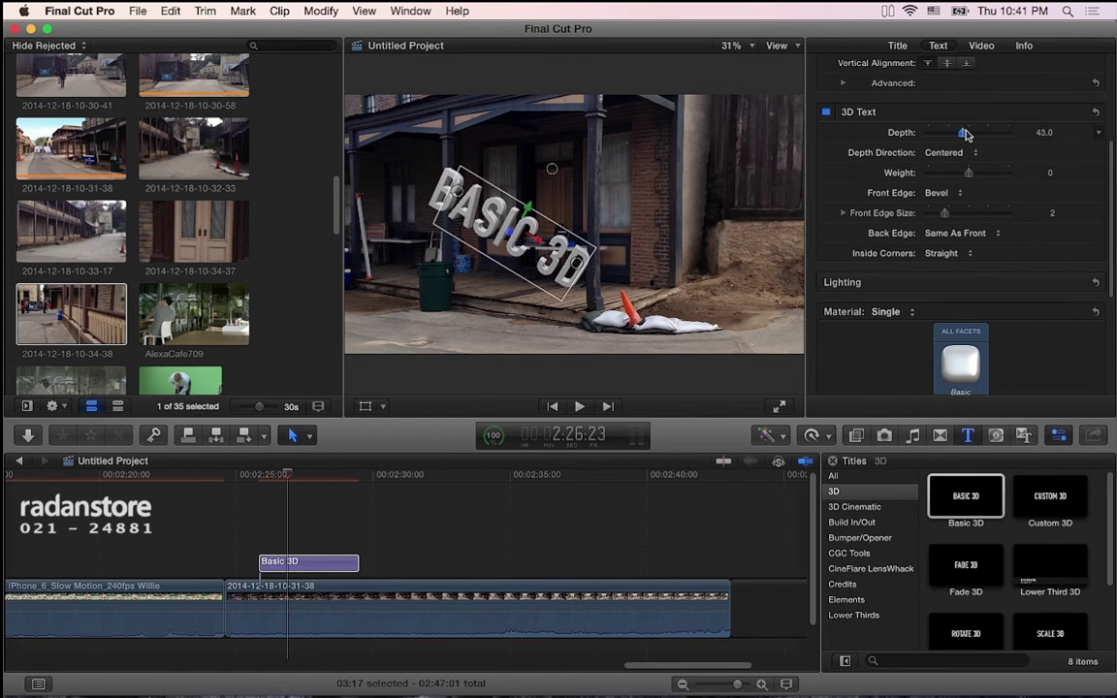
Rotate the title further in the viewer and raise its weight to 0.1, keeping the Bevel front edge
{"action": "mouse_move", "coordinate": [552, 170]}
{"action": "left_mouse_down"}
{"action": "mouse_move", "coordinate": [553, 184]}
{"action": "mouse_move", "coordinate": [549, 175]}
{"action": "left_mouse_up"}
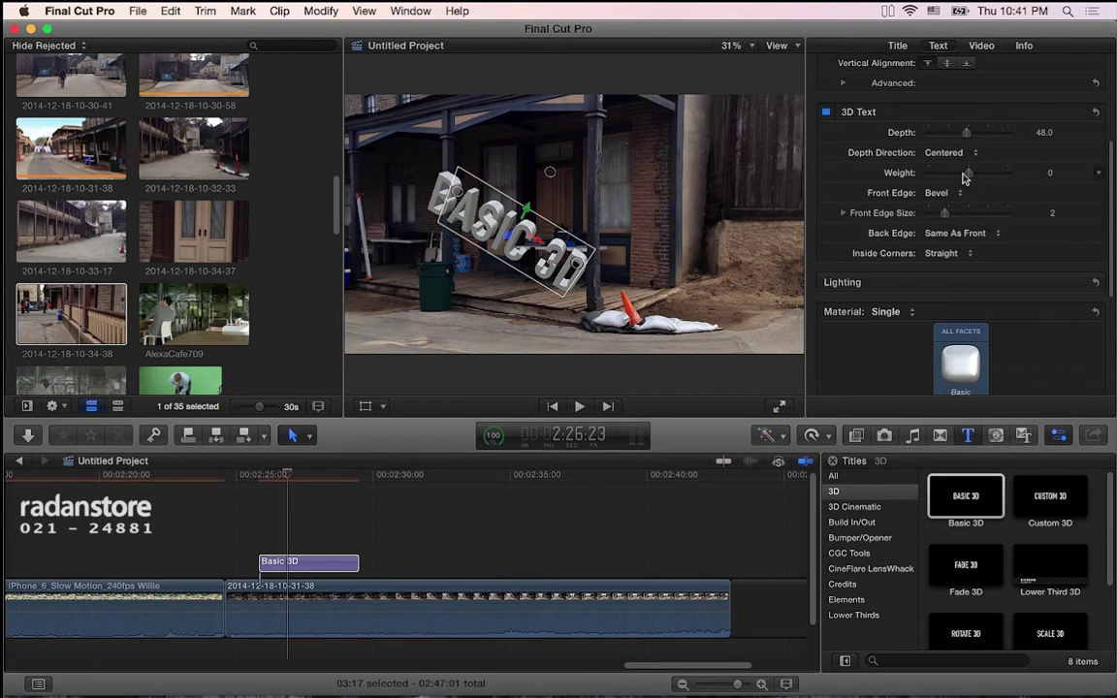
{"action": "left_click_drag", "start_coordinate": [970, 180], "coordinate": [972, 178]}
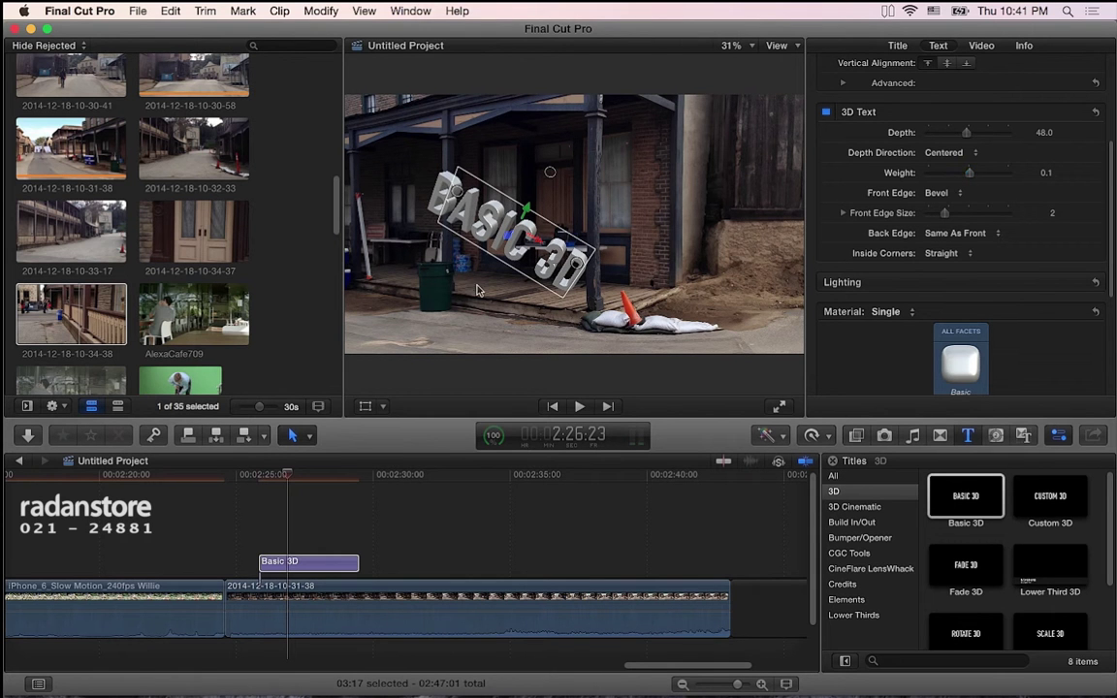
{"action": "left_click", "coordinate": [954, 195]}
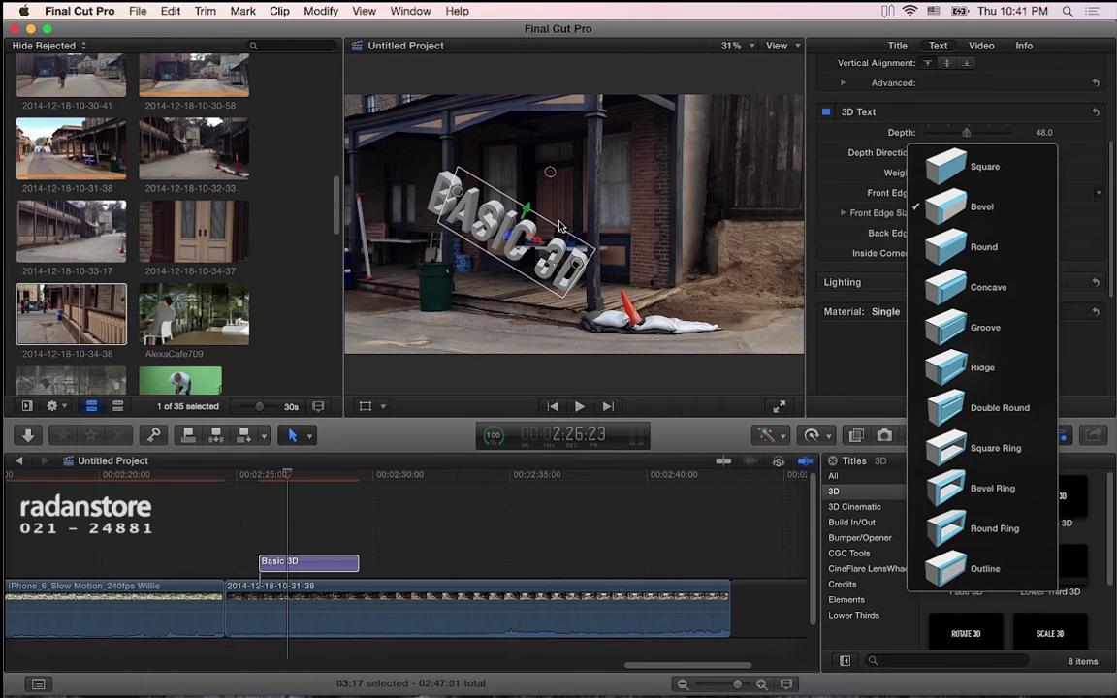
{"action": "left_click", "coordinate": [829, 53]}
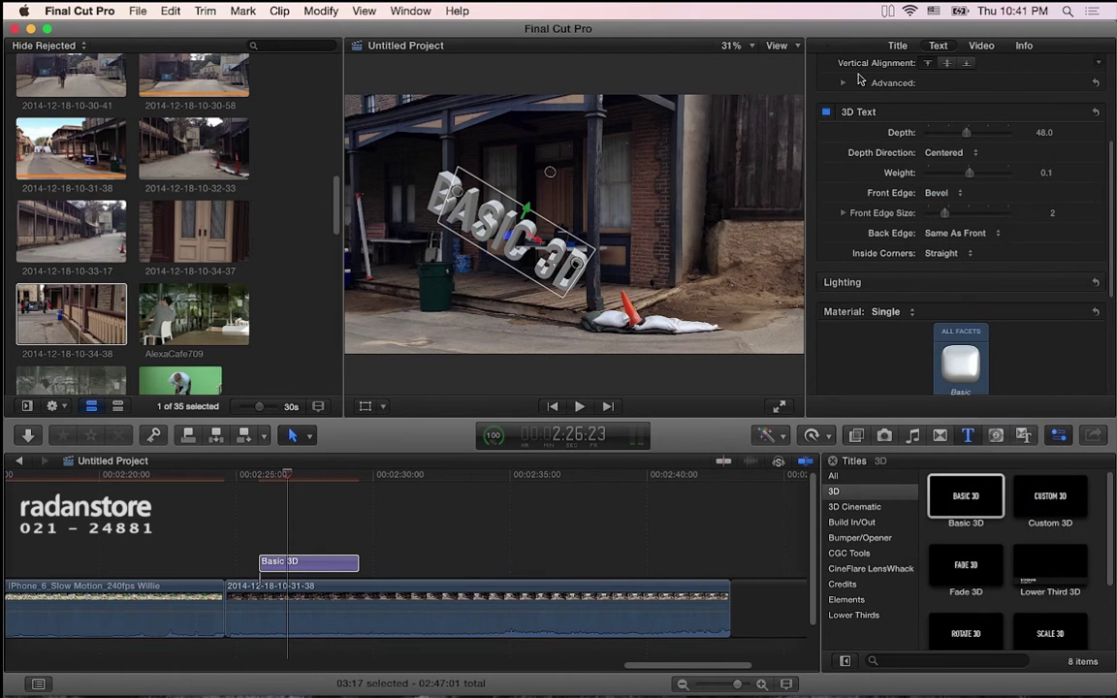
{"action": "scroll", "coordinate": [1109, 242], "scroll_direction": "up", "scroll_amount": 1}
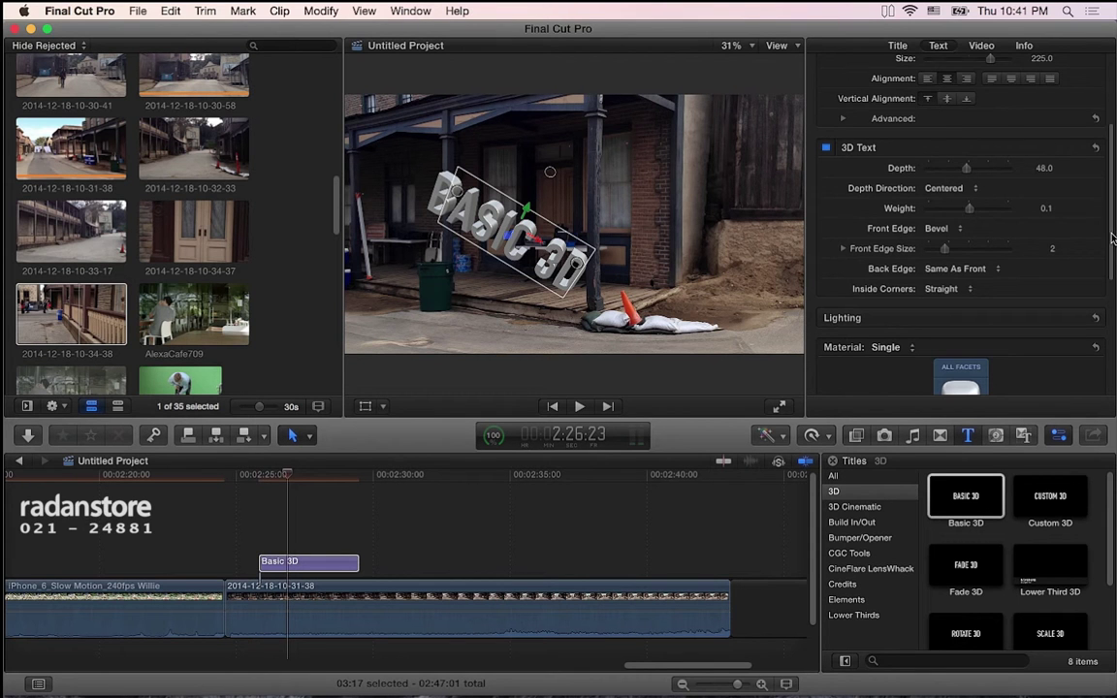
{"action": "scroll", "coordinate": [1067, 213], "scroll_direction": "up", "scroll_amount": 3}
Enlarge the title's text size to 555
{"action": "left_click_drag", "start_coordinate": [991, 172], "coordinate": [1008, 170]}
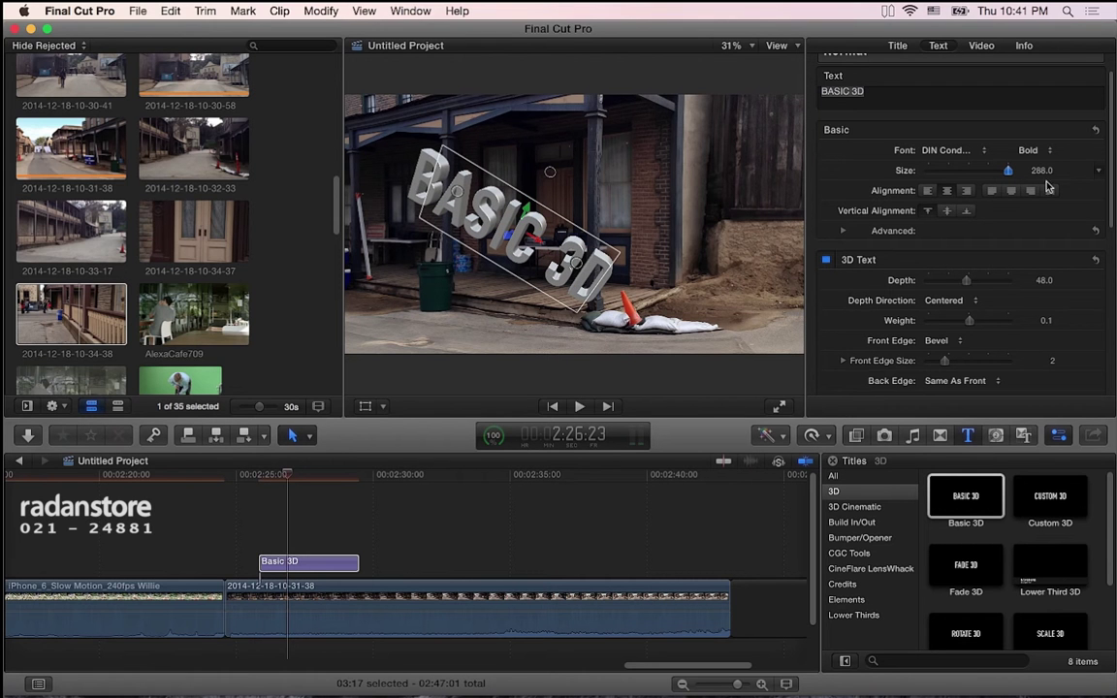
{"action": "left_click", "coordinate": [1041, 169]}
{"action": "type", "text": "555"}
{"action": "key", "text": "Return"}
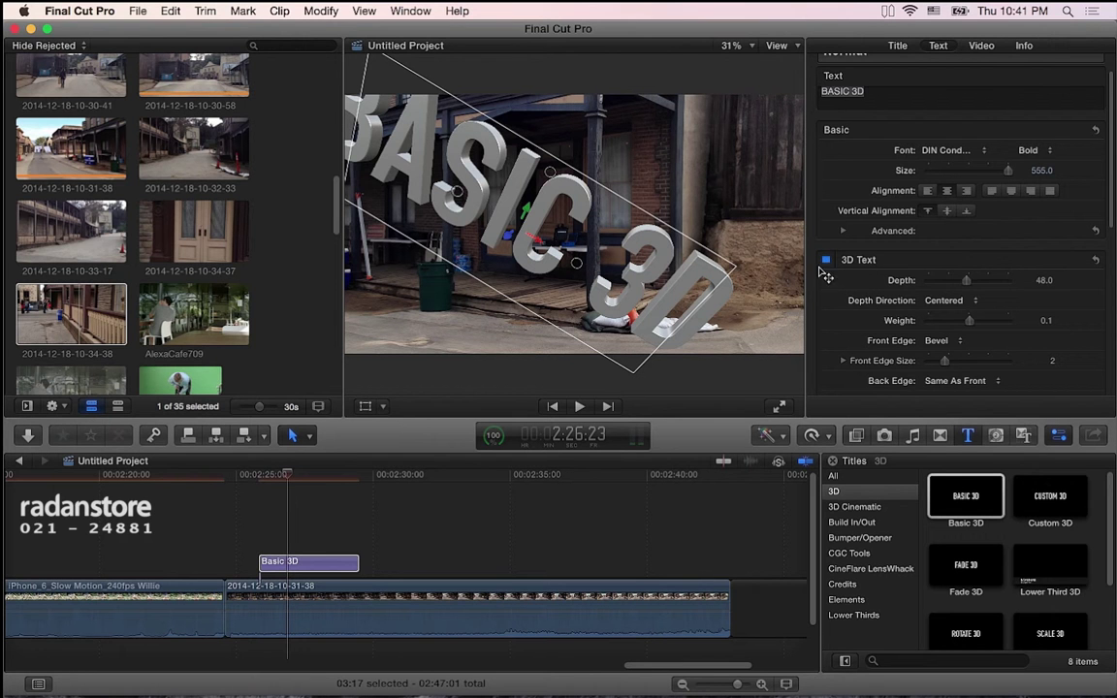
Set the front edge to Groove and the back edge to Bevel with size 2.75
{"action": "scroll", "coordinate": [1112, 197], "scroll_direction": "down", "scroll_amount": 2}
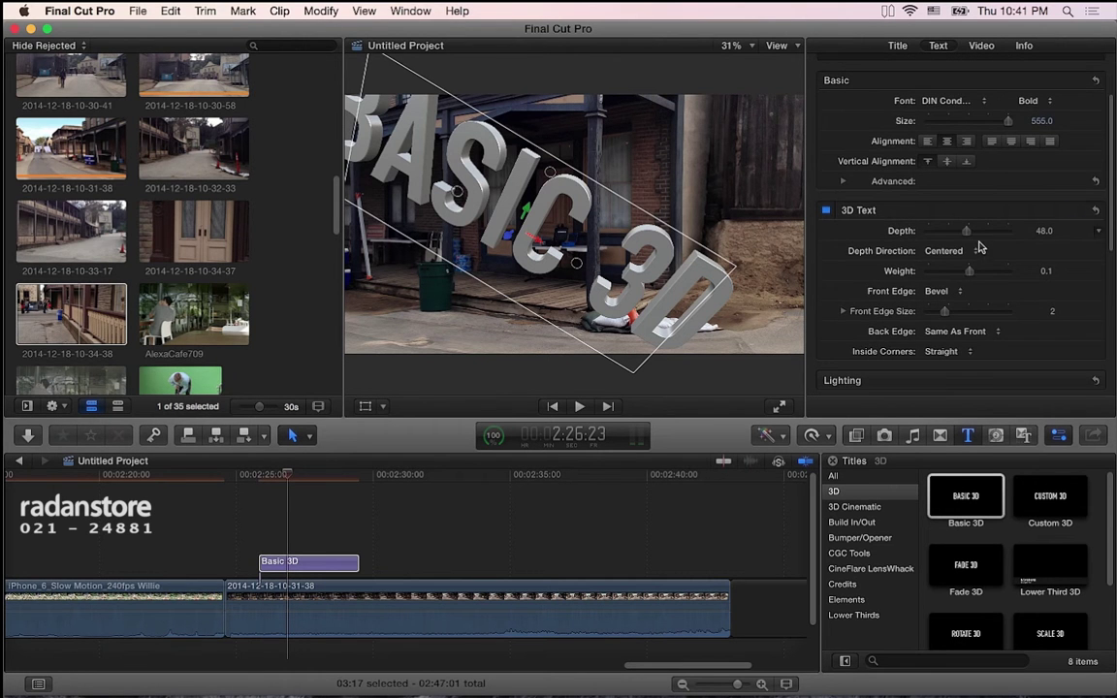
{"action": "scroll", "coordinate": [1112, 223], "scroll_direction": "down", "scroll_amount": 1}
{"action": "left_click", "coordinate": [941, 244]}
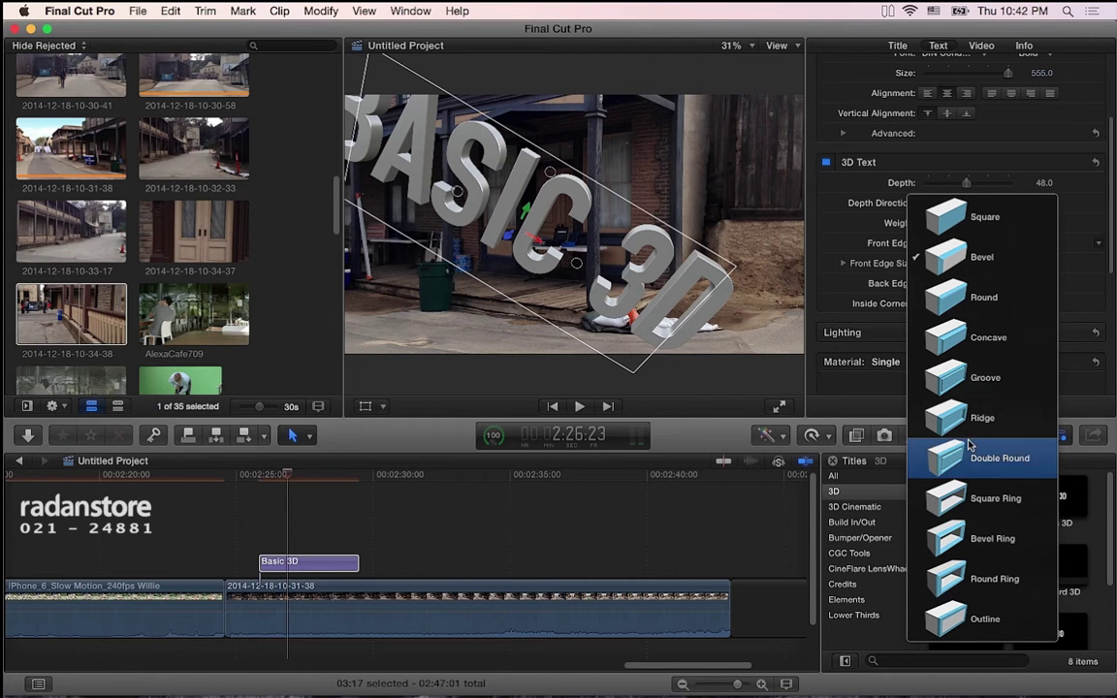
{"action": "left_click", "coordinate": [971, 387]}
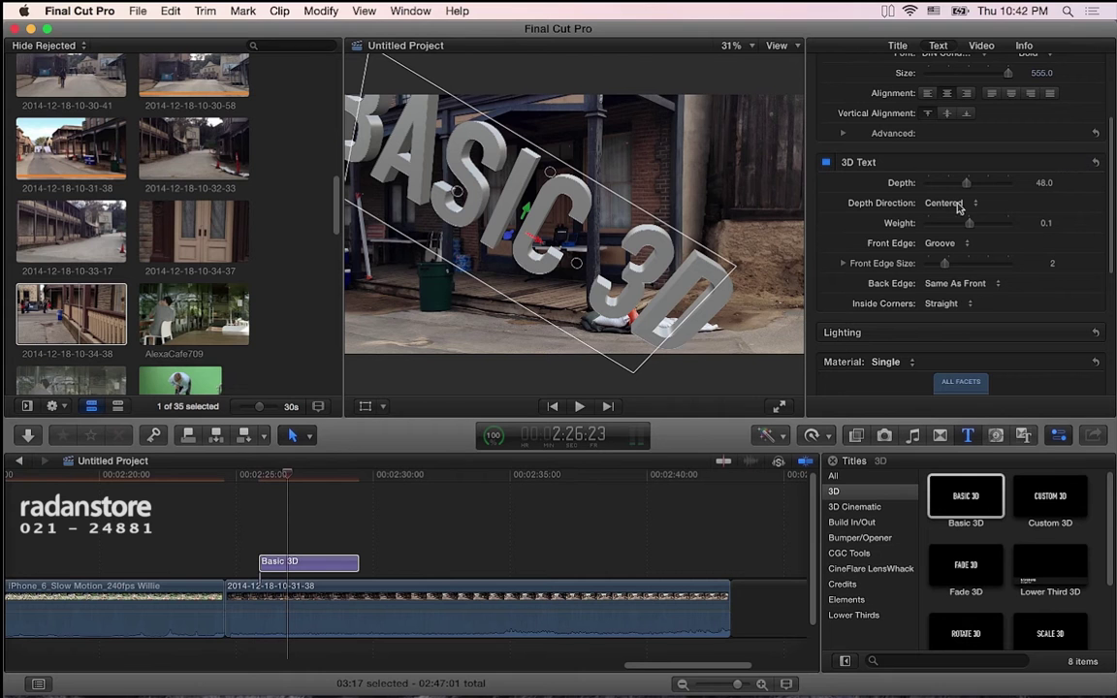
{"action": "left_click", "coordinate": [973, 283]}
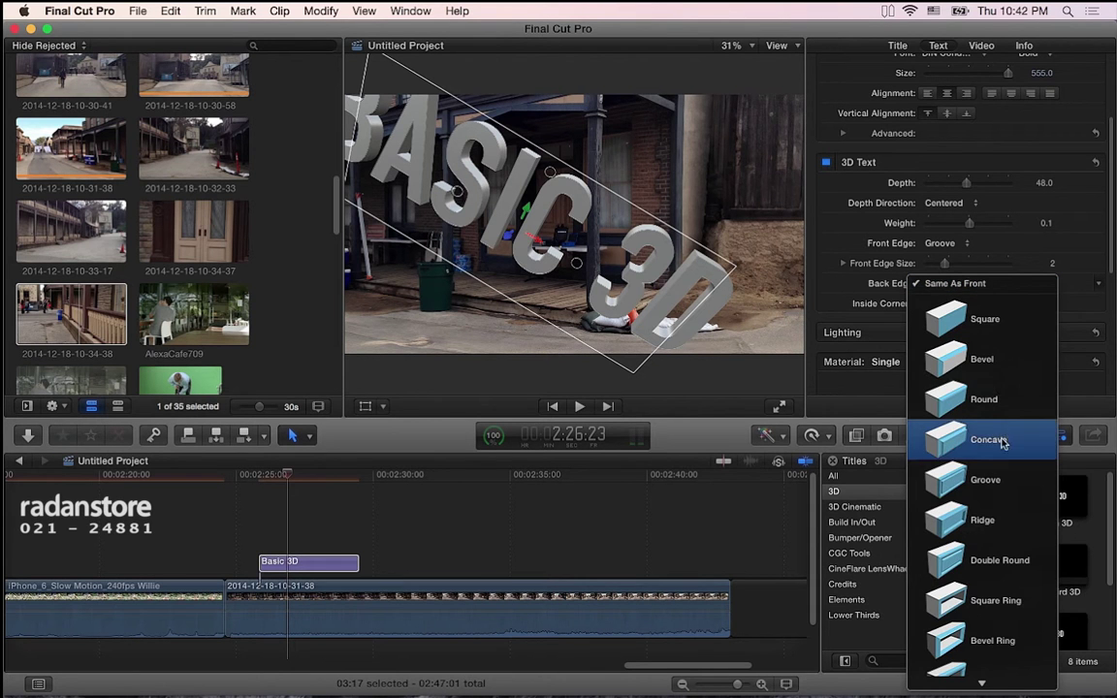
{"action": "left_click", "coordinate": [989, 374]}
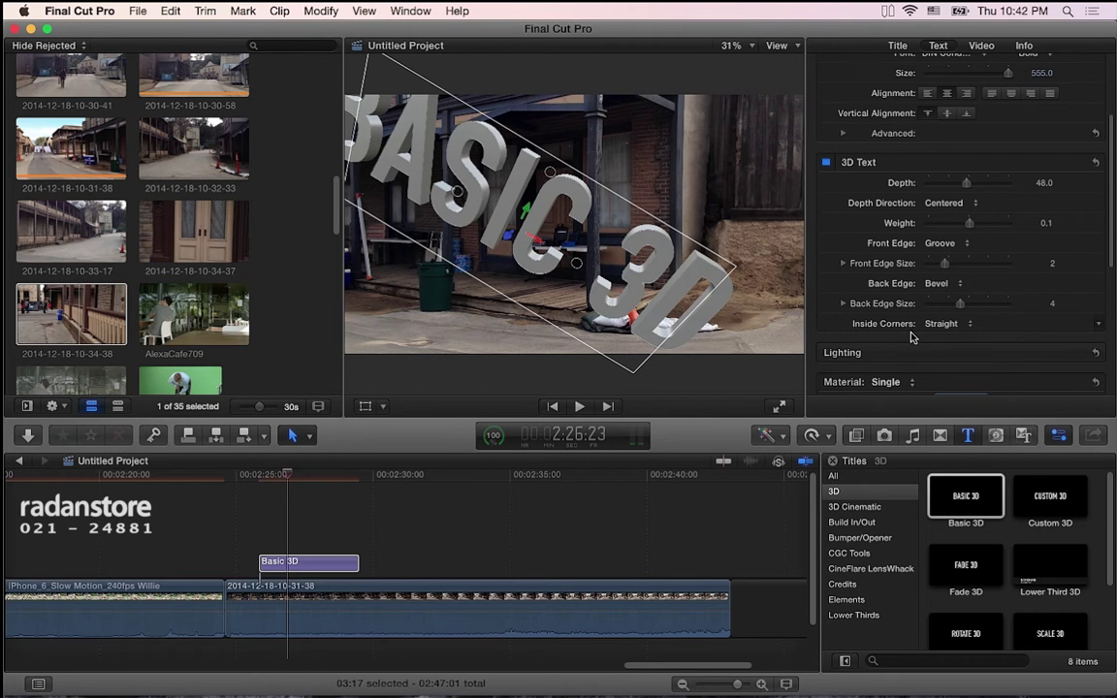
{"action": "left_click_drag", "start_coordinate": [965, 310], "coordinate": [969, 309]}
Switch the title's material substance from plastic to Wood
{"action": "scroll", "coordinate": [1112, 256], "scroll_direction": "down", "scroll_amount": 1}
{"action": "left_click_drag", "start_coordinate": [1112, 256], "coordinate": [1112, 384]}
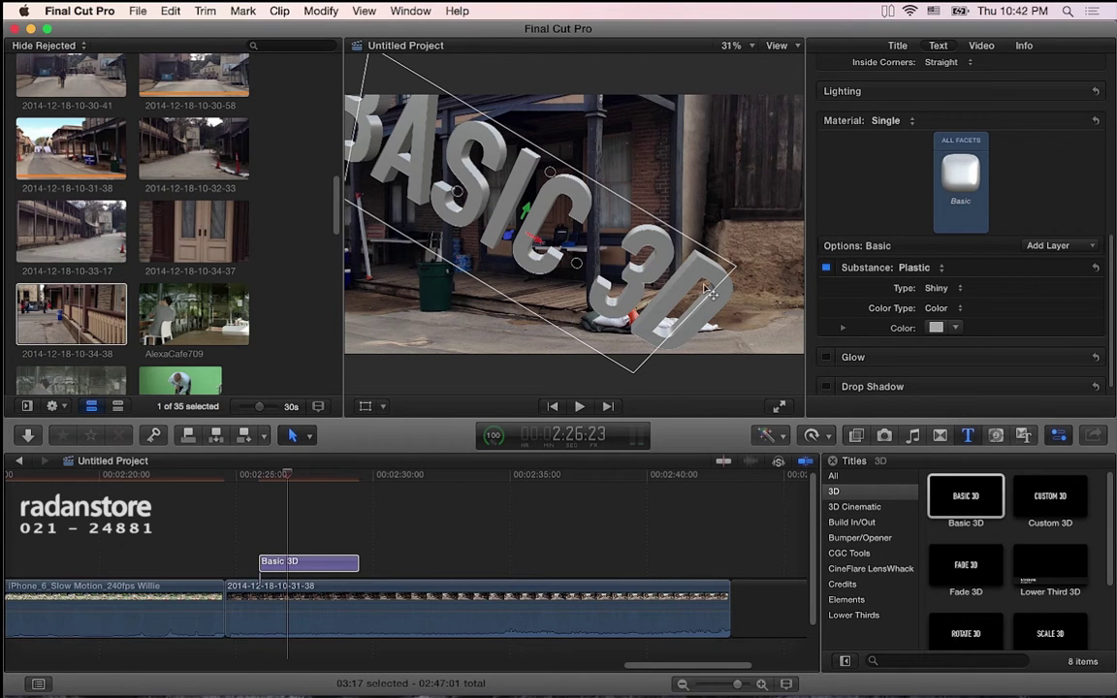
{"action": "left_click", "coordinate": [940, 268]}
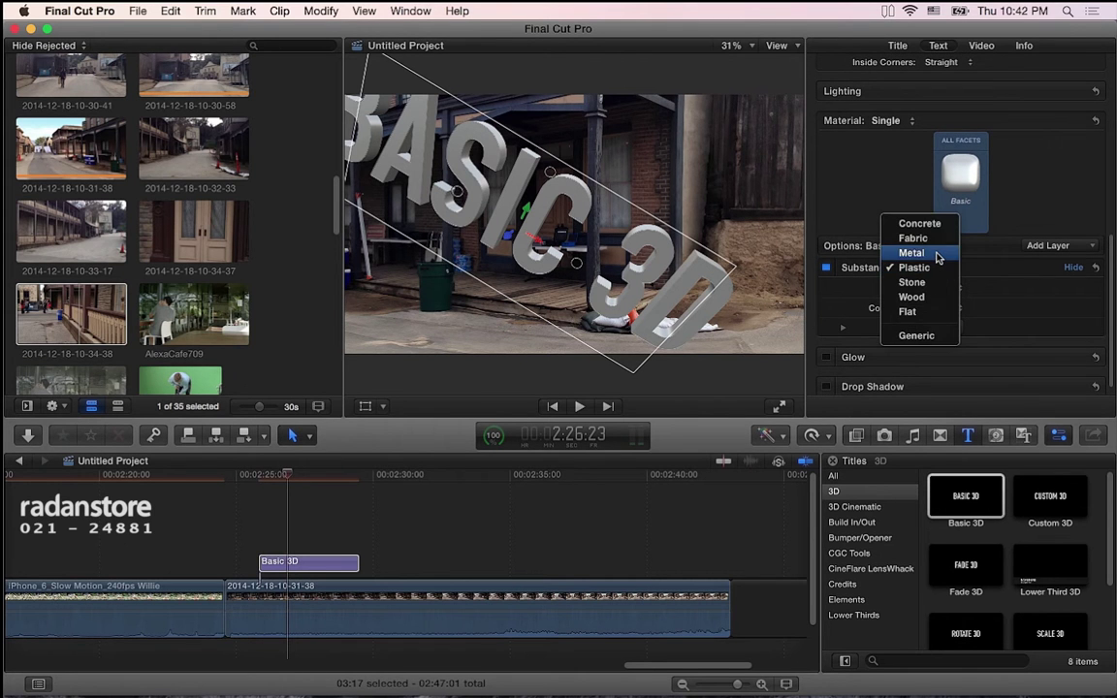
{"action": "left_click", "coordinate": [938, 258]}
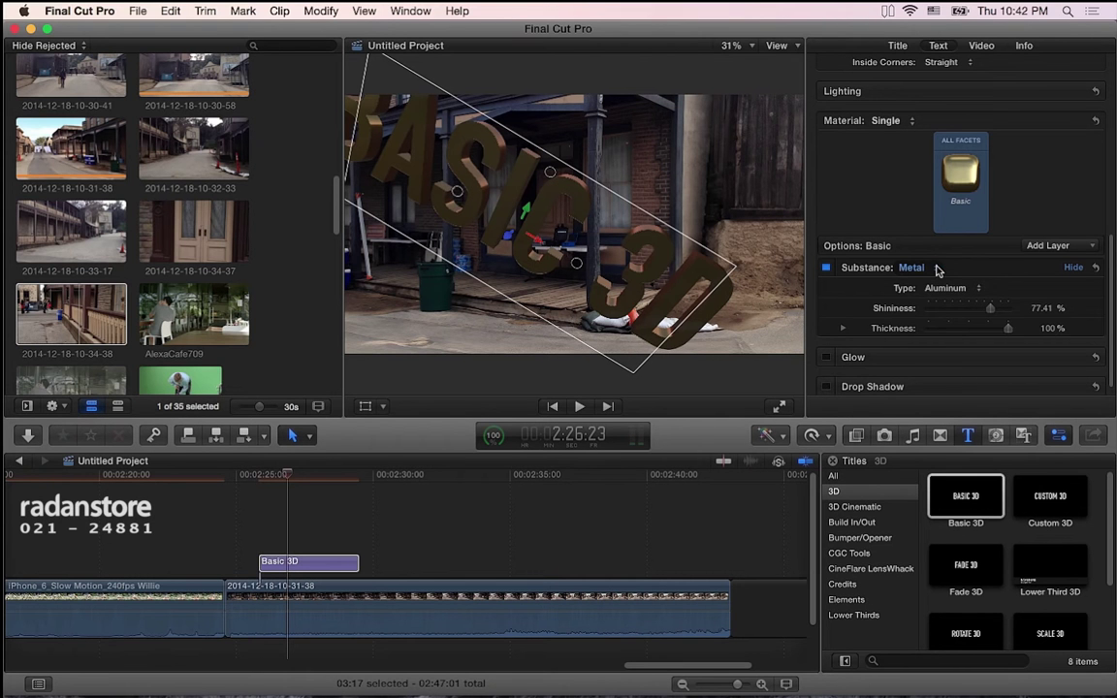
{"action": "left_click", "coordinate": [937, 270]}
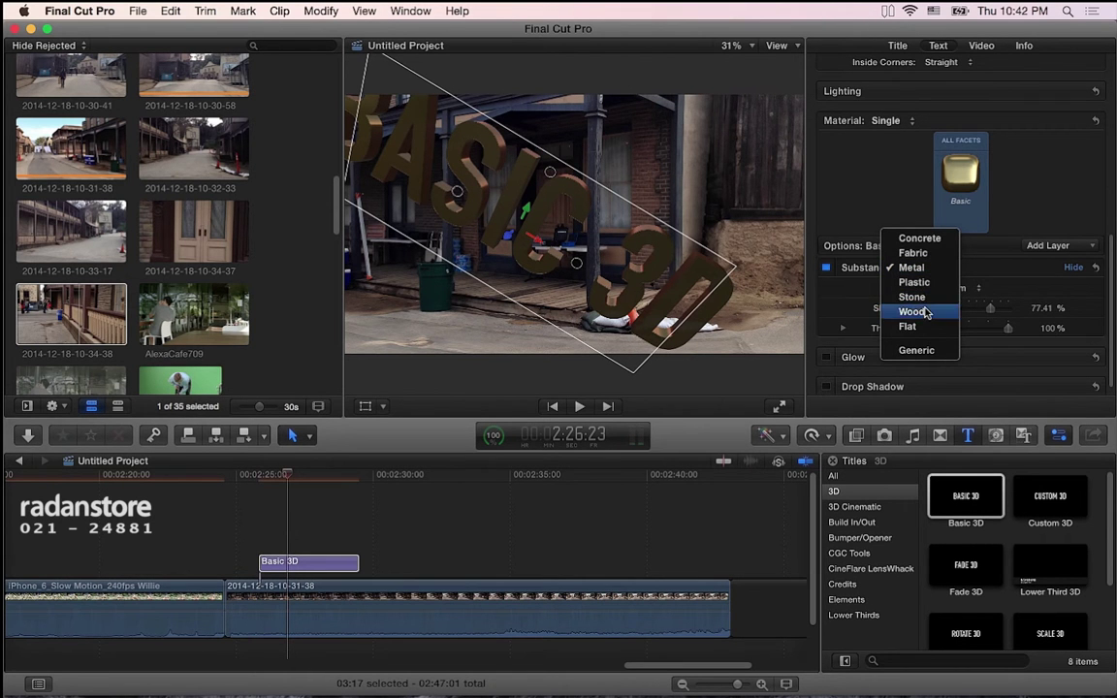
{"action": "key", "text": "Escape"}
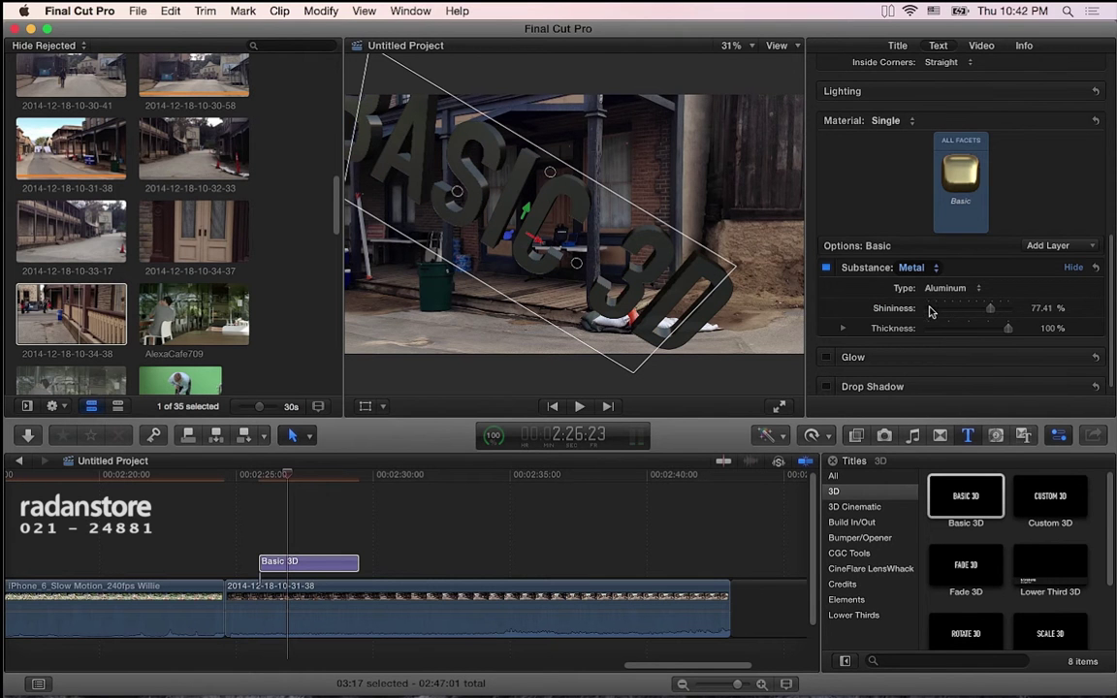
{"action": "left_click", "coordinate": [937, 269]}
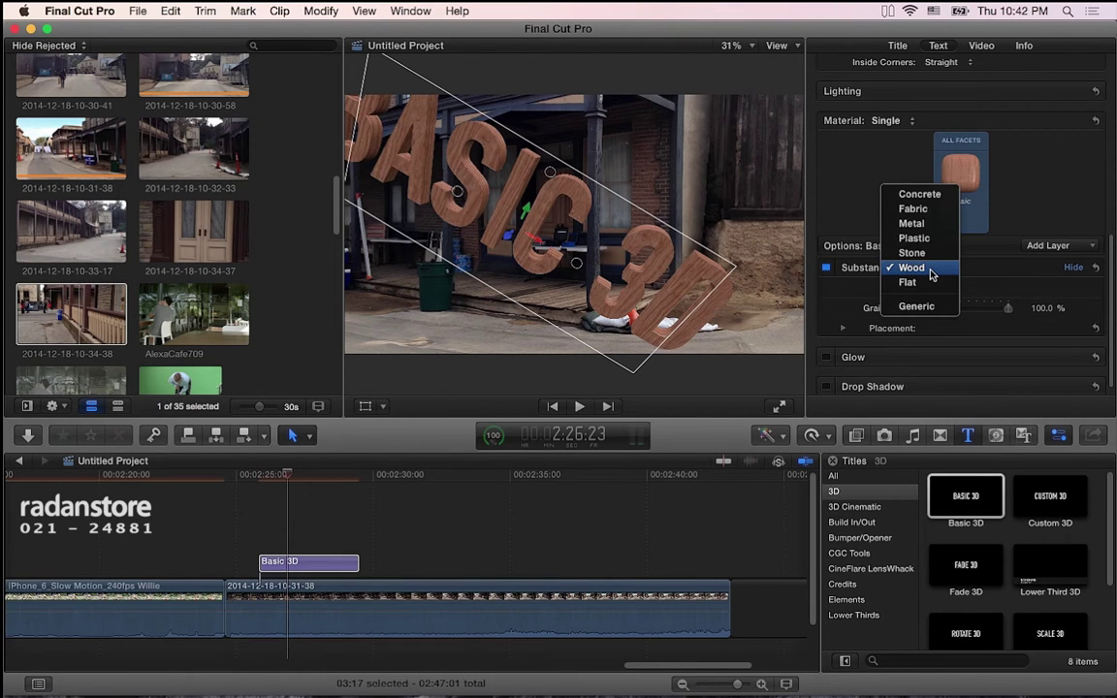
{"action": "key", "text": "Escape"}
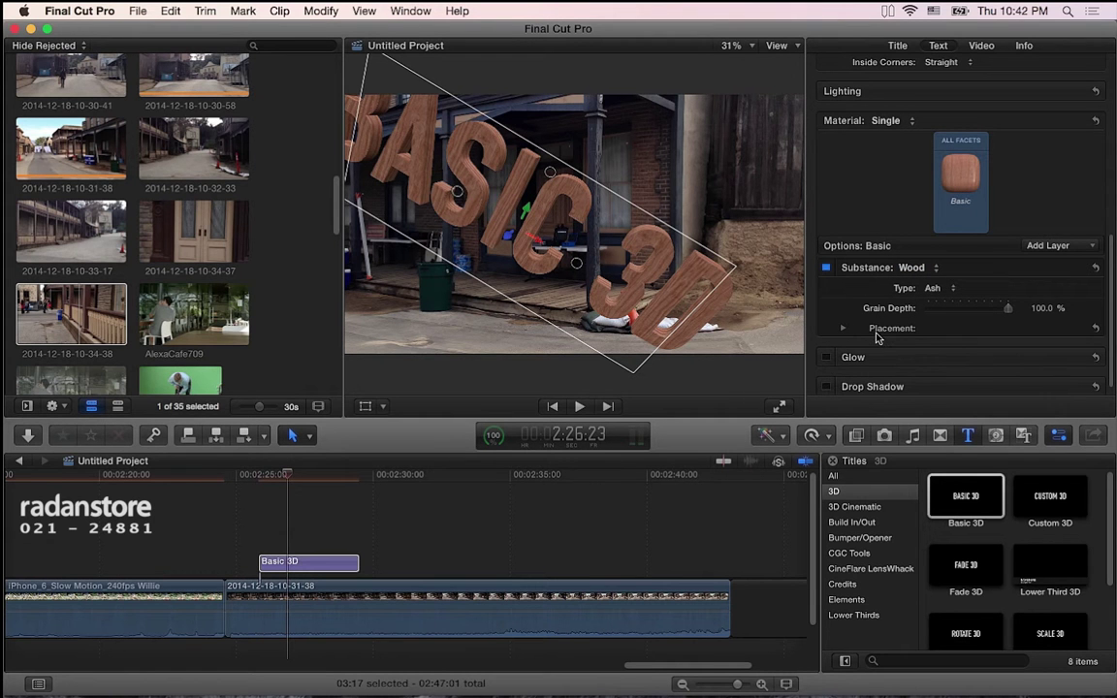
Expand the wood Placement settings and choose the Walnut wood type
{"action": "left_click", "coordinate": [876, 335]}
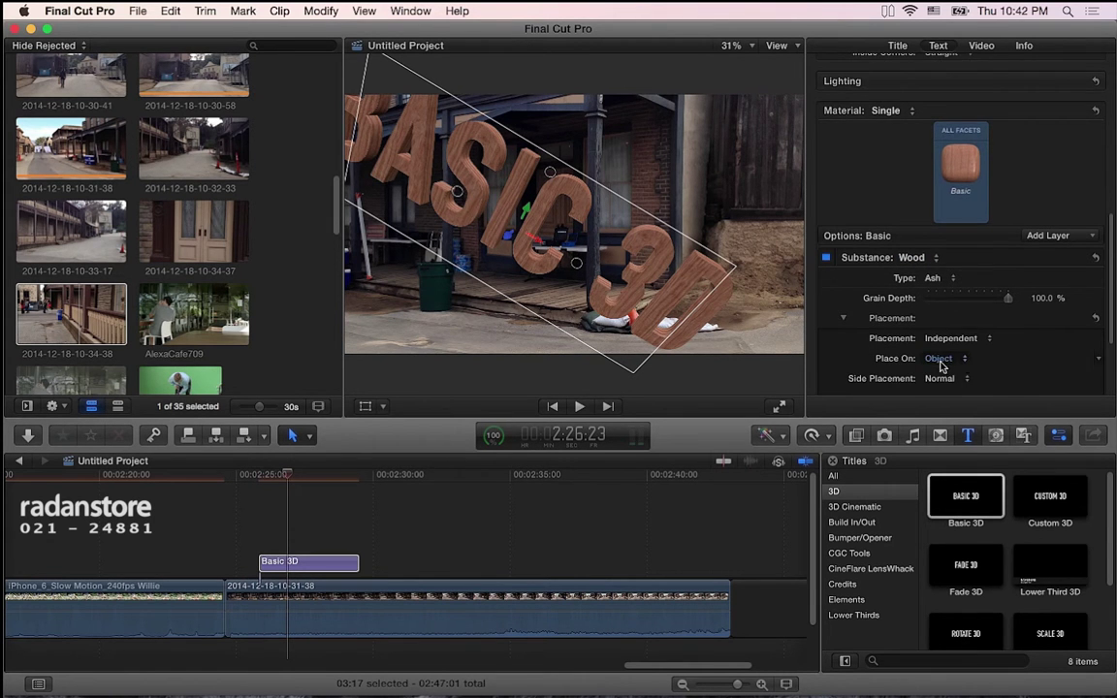
{"action": "scroll", "coordinate": [953, 280], "scroll_direction": "down", "scroll_amount": 1}
{"action": "left_click", "coordinate": [936, 260]}
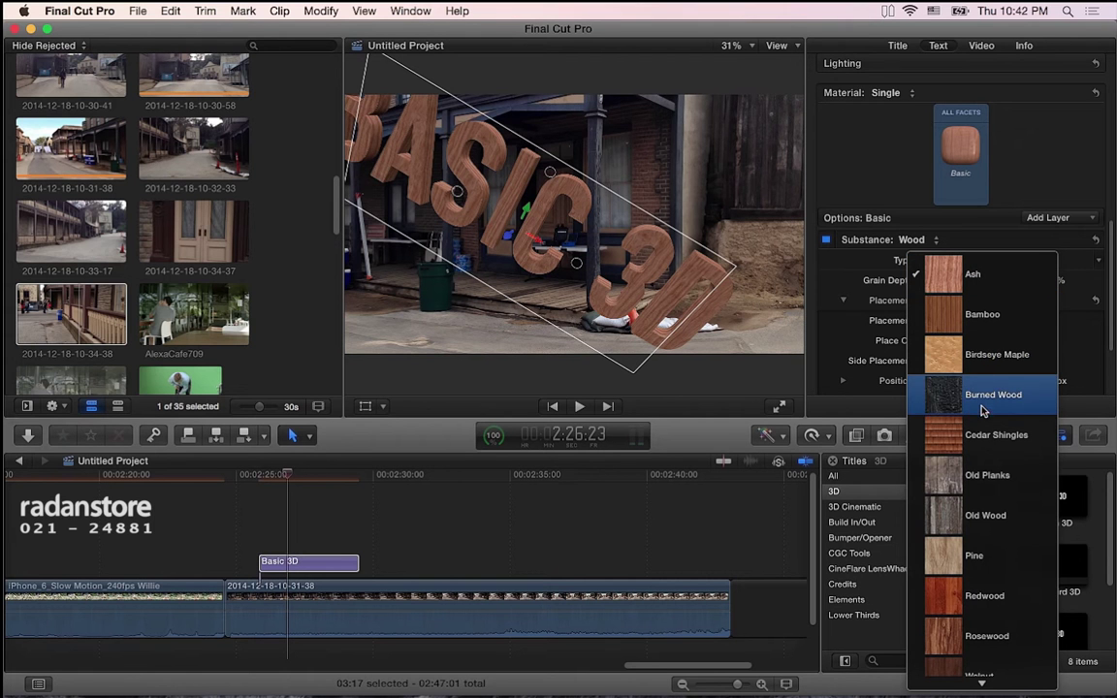
{"action": "scroll", "coordinate": [960, 640], "scroll_direction": "down", "scroll_amount": 1}
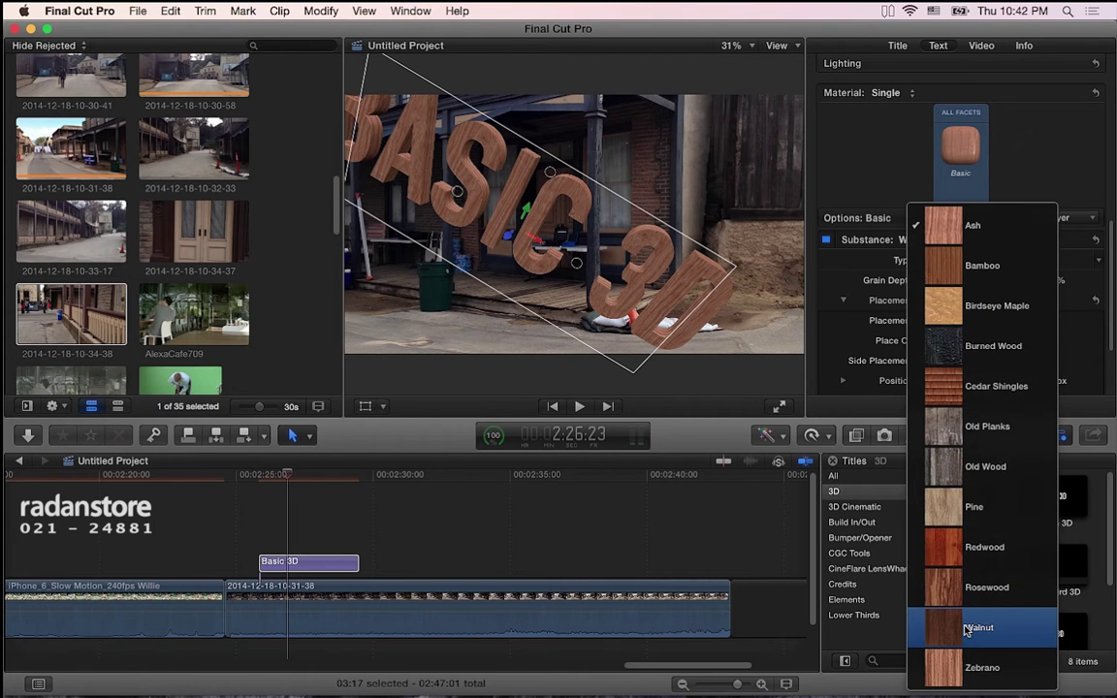
{"action": "key", "text": "Escape"}
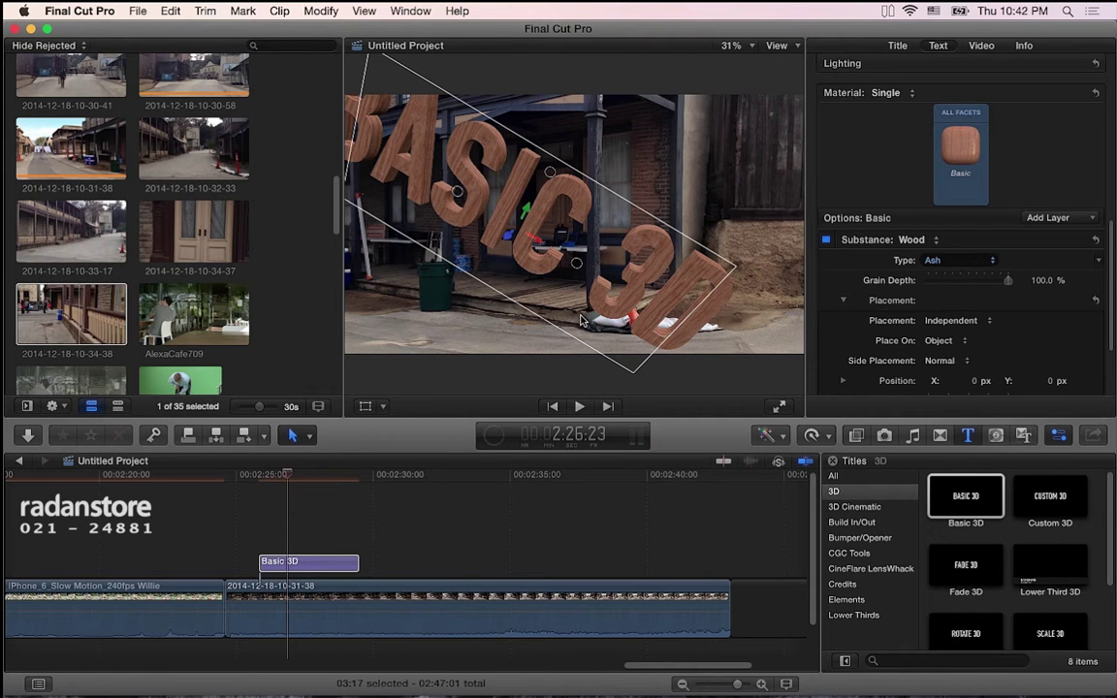
{"action": "left_click", "coordinate": [955, 260]}
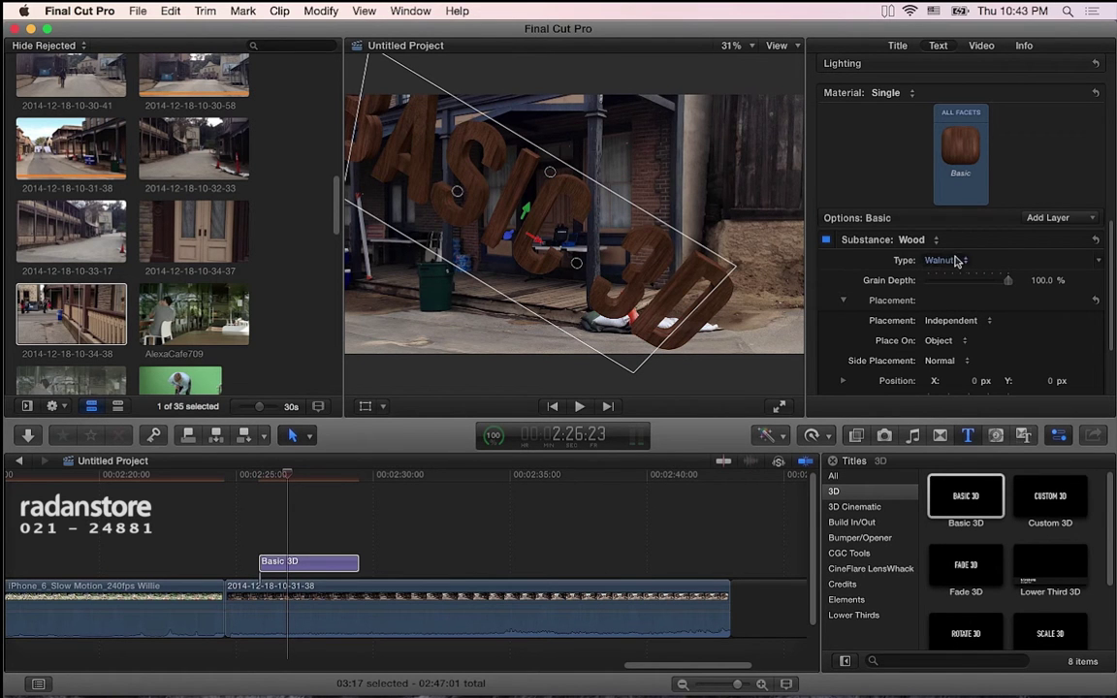
Reveal the title's Lighting settings and turn off Self Shadows
{"action": "left_click_drag", "start_coordinate": [1112, 288], "coordinate": [1112, 215]}
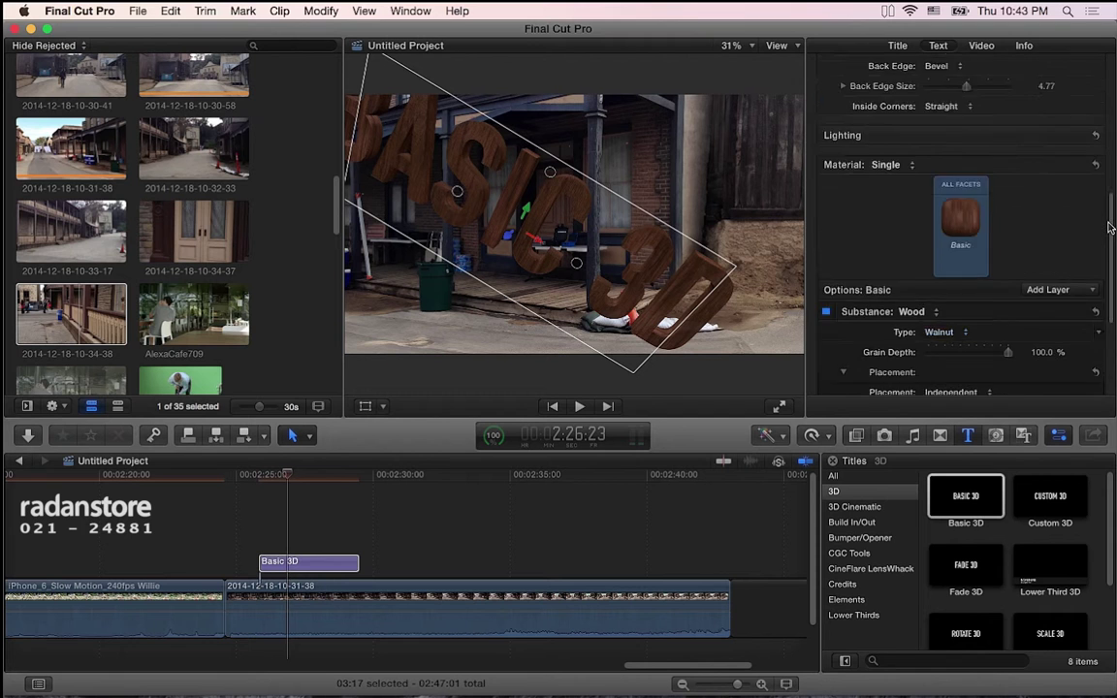
{"action": "scroll", "coordinate": [1112, 215], "scroll_direction": "up", "scroll_amount": 2}
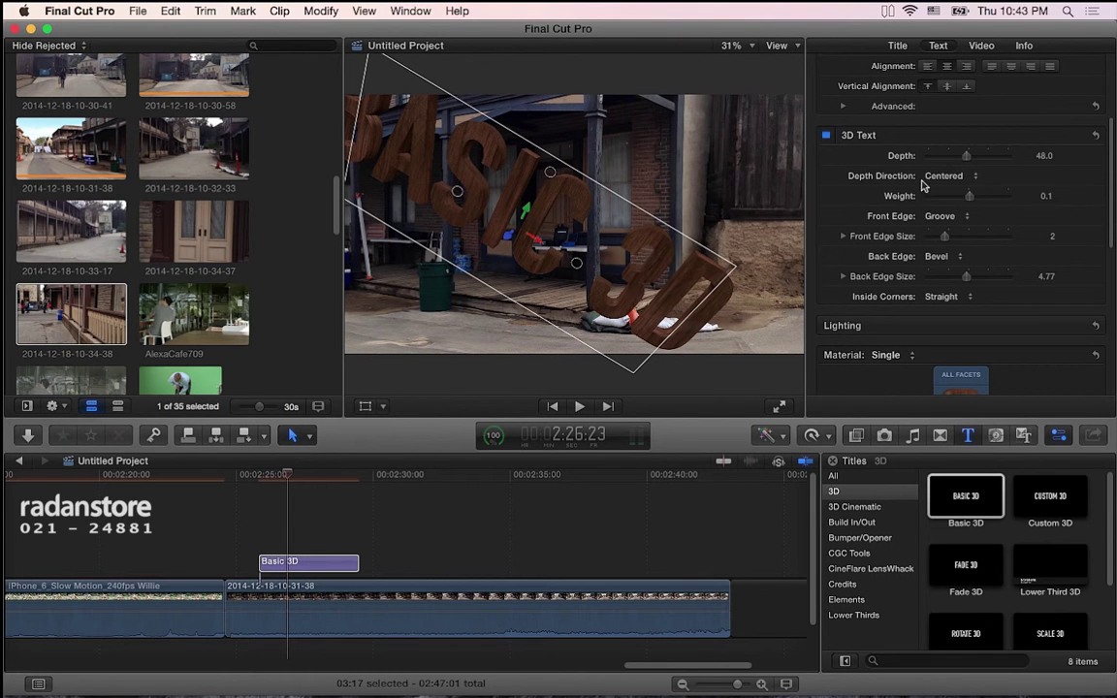
{"action": "left_click", "coordinate": [1073, 325]}
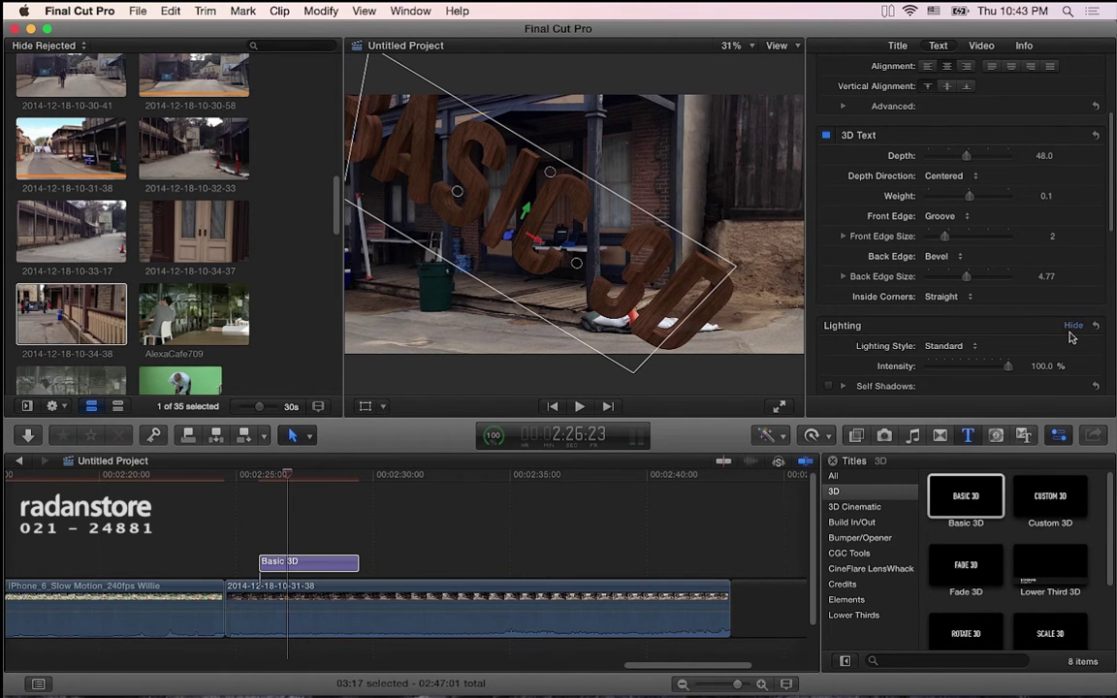
{"action": "scroll", "coordinate": [1067, 335], "scroll_direction": "down", "scroll_amount": 5}
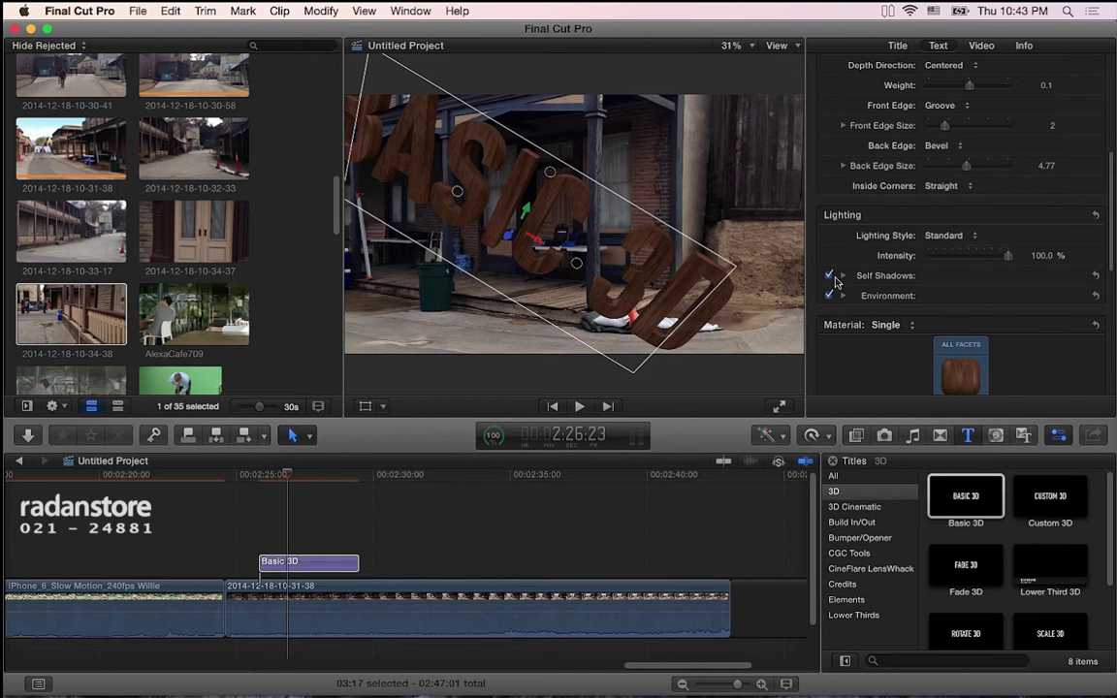
{"action": "left_click", "coordinate": [829, 276]}
Enable and expand Environment lighting, then change its type from Field to Roof Top
{"action": "left_click", "coordinate": [829, 295]}
{"action": "left_click", "coordinate": [829, 295]}
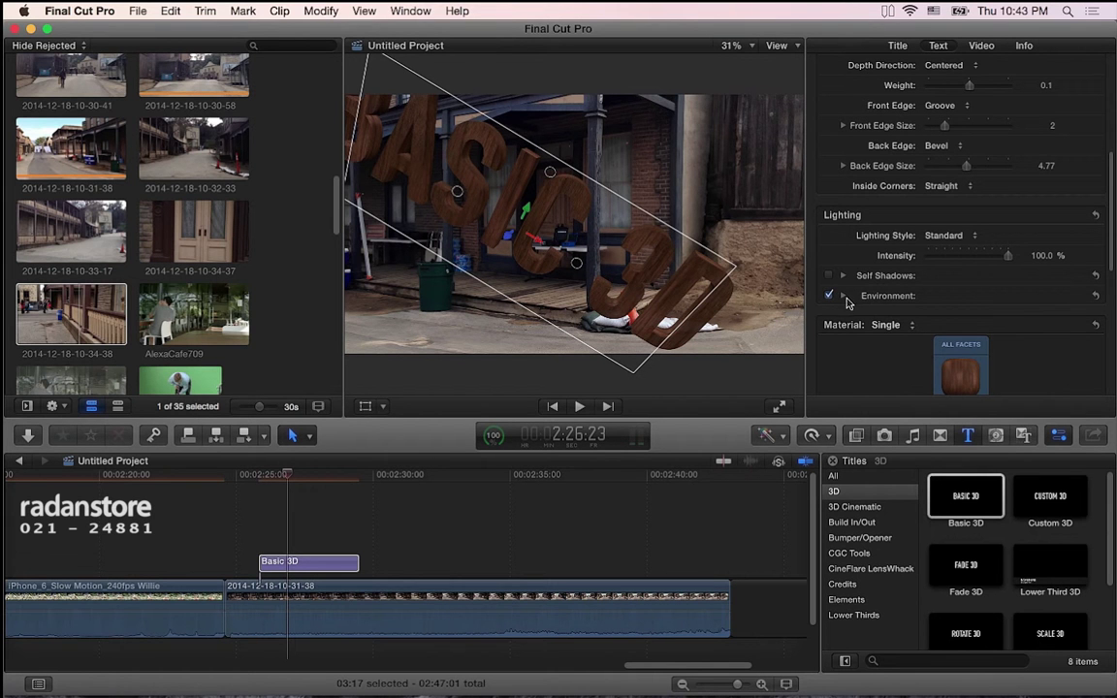
{"action": "left_click", "coordinate": [844, 297]}
{"action": "left_click", "coordinate": [843, 296]}
{"action": "left_click", "coordinate": [843, 297]}
{"action": "scroll", "coordinate": [921, 282], "scroll_direction": "down", "scroll_amount": 3}
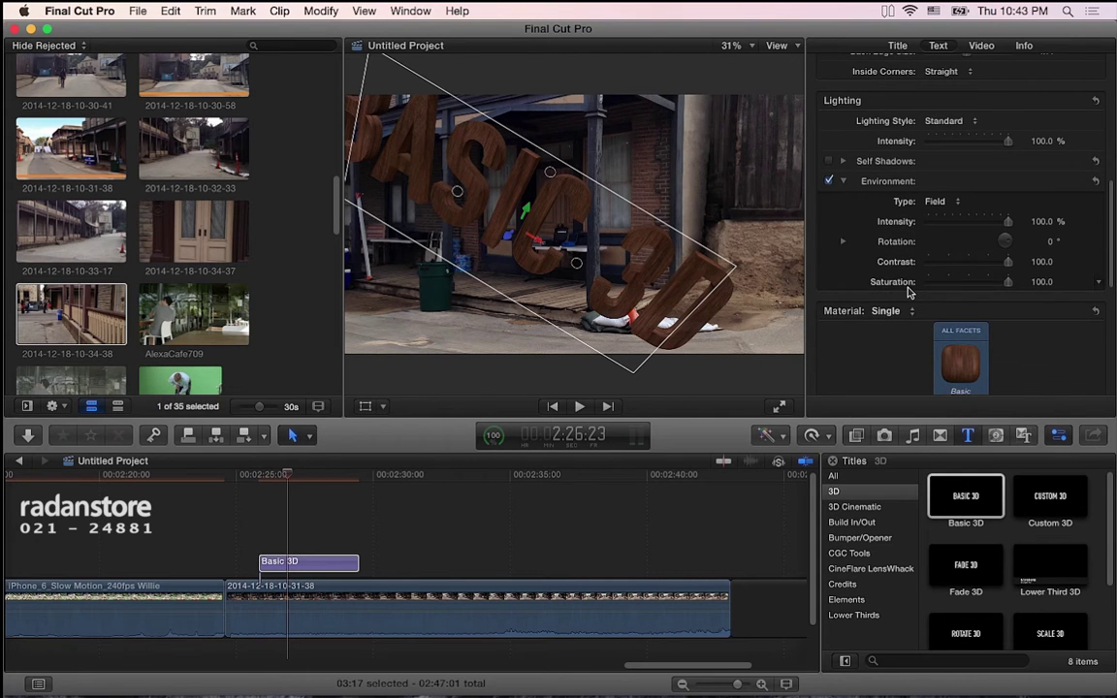
{"action": "scroll", "coordinate": [908, 291], "scroll_direction": "up", "scroll_amount": 1}
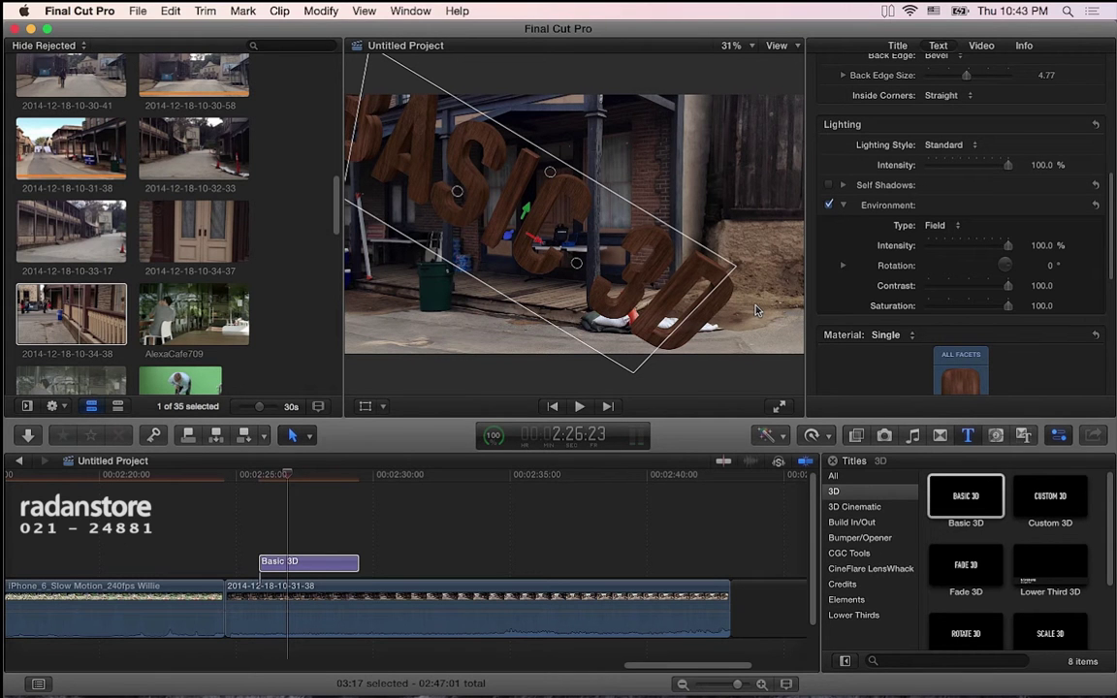
{"action": "left_click", "coordinate": [952, 228]}
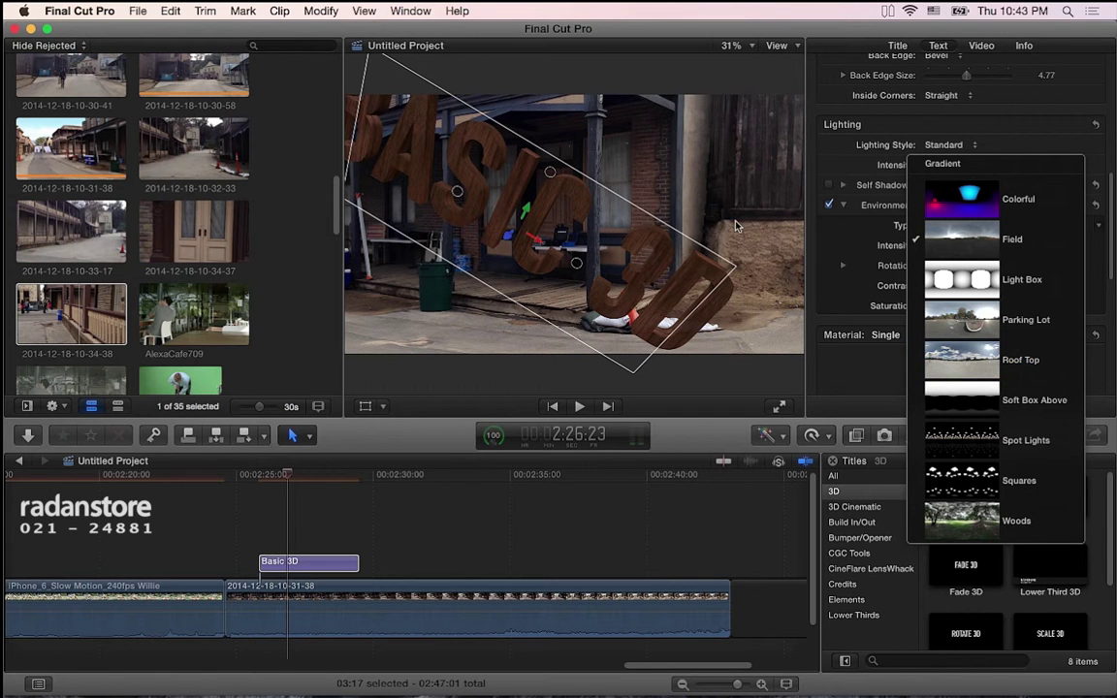
{"action": "key", "text": "Escape"}
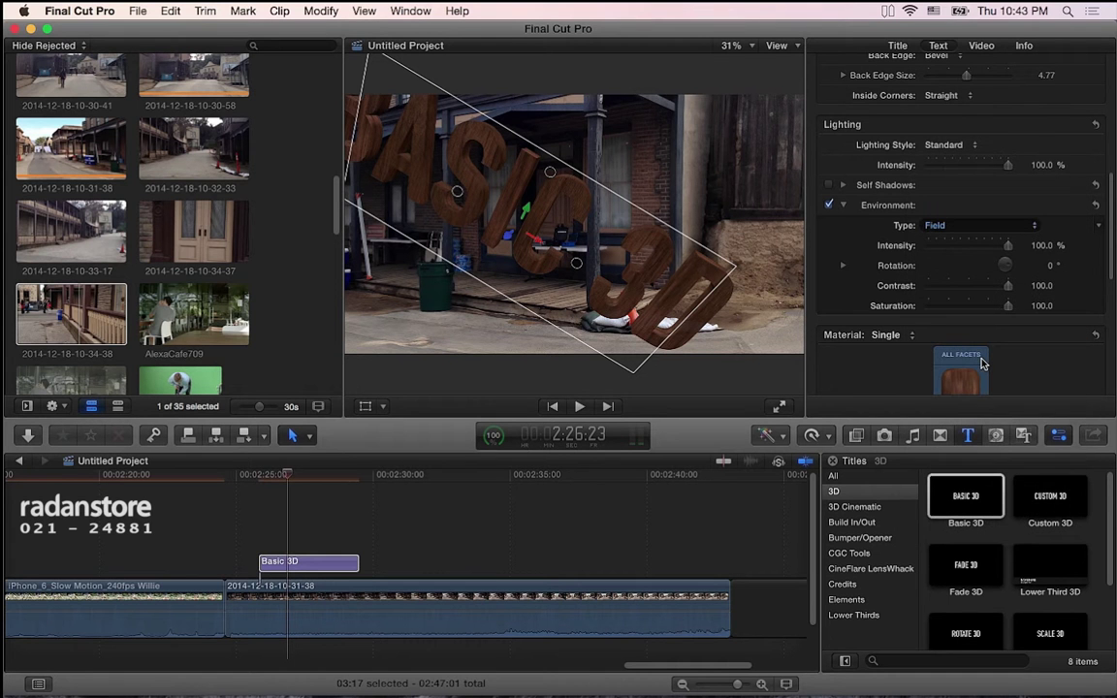
{"action": "left_click", "coordinate": [967, 230]}
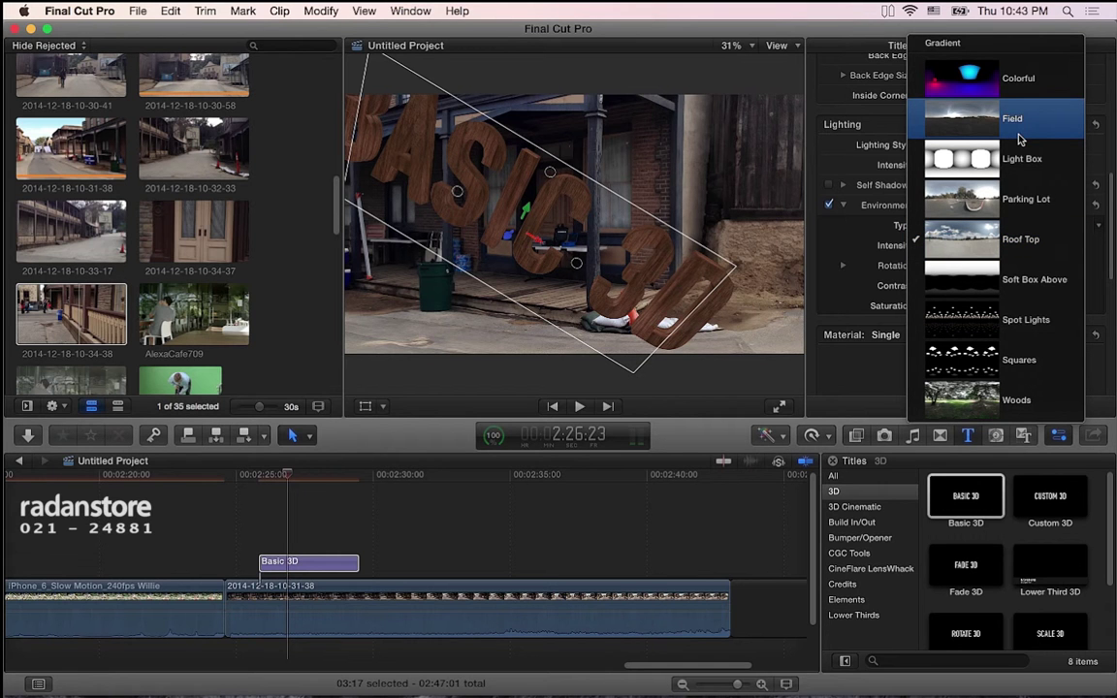
{"action": "left_click", "coordinate": [921, 239]}
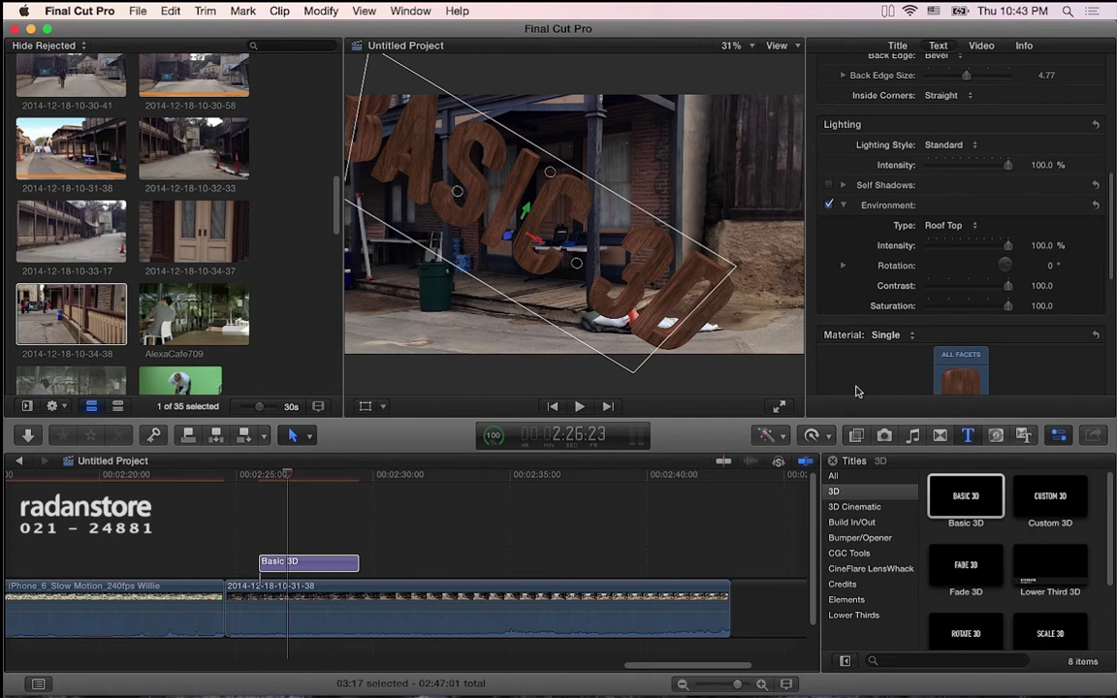
{"action": "scroll", "coordinate": [872, 310], "scroll_direction": "up", "scroll_amount": 1}
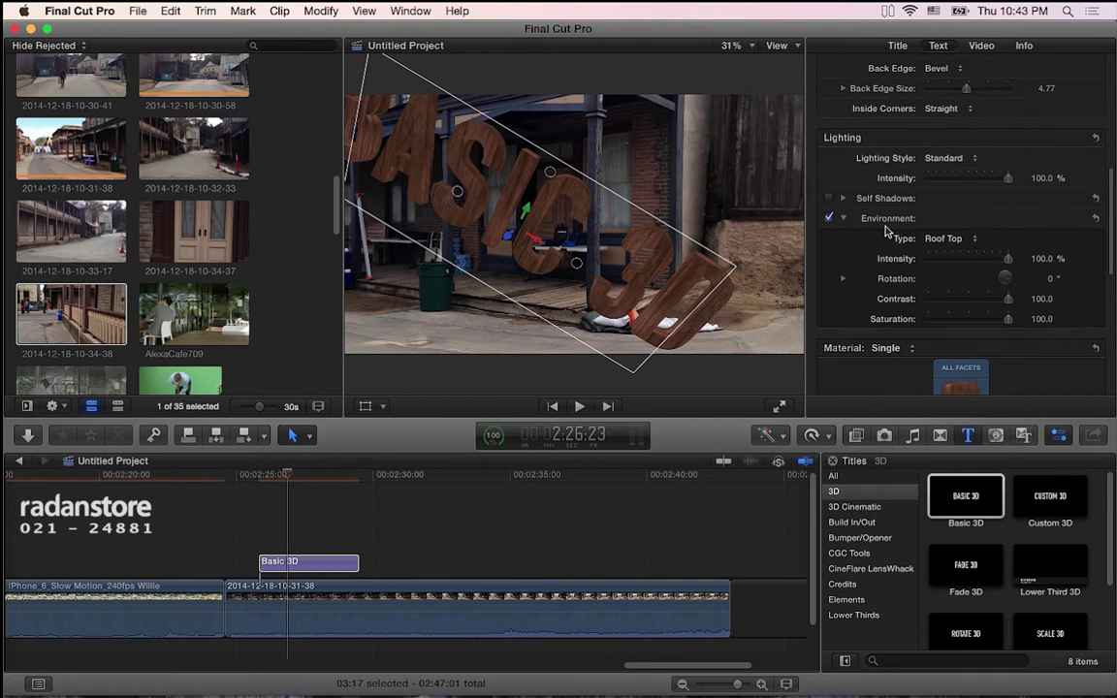
Change the Lighting Style pop-up from Standard to Above
{"action": "left_click", "coordinate": [964, 160]}
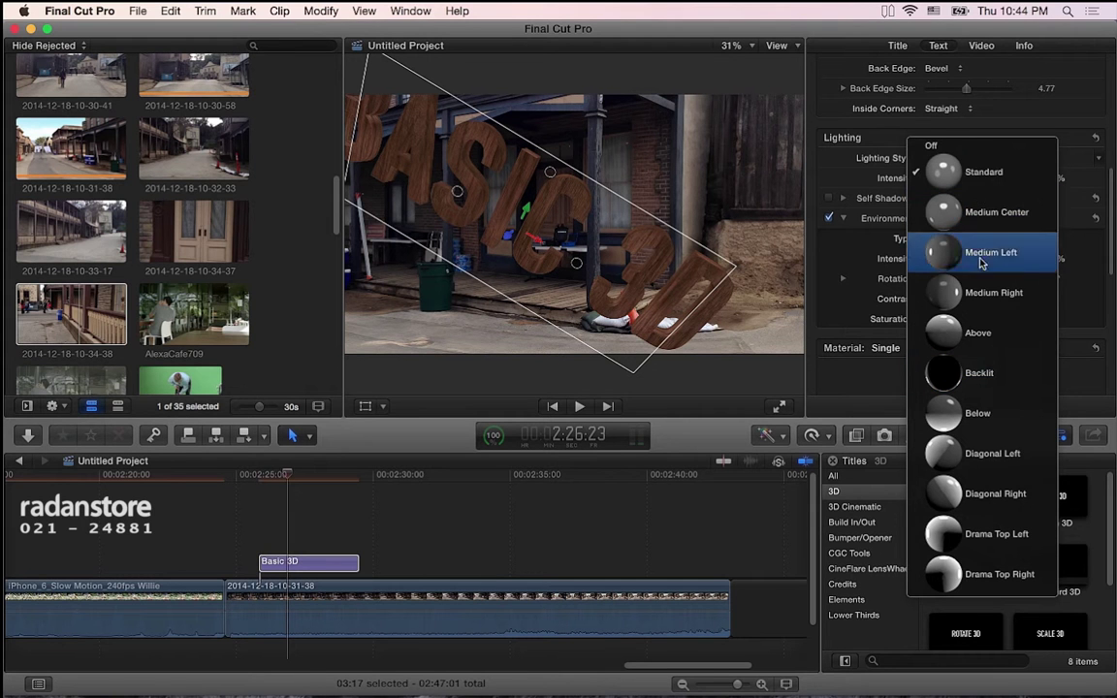
{"action": "left_click", "coordinate": [966, 331]}
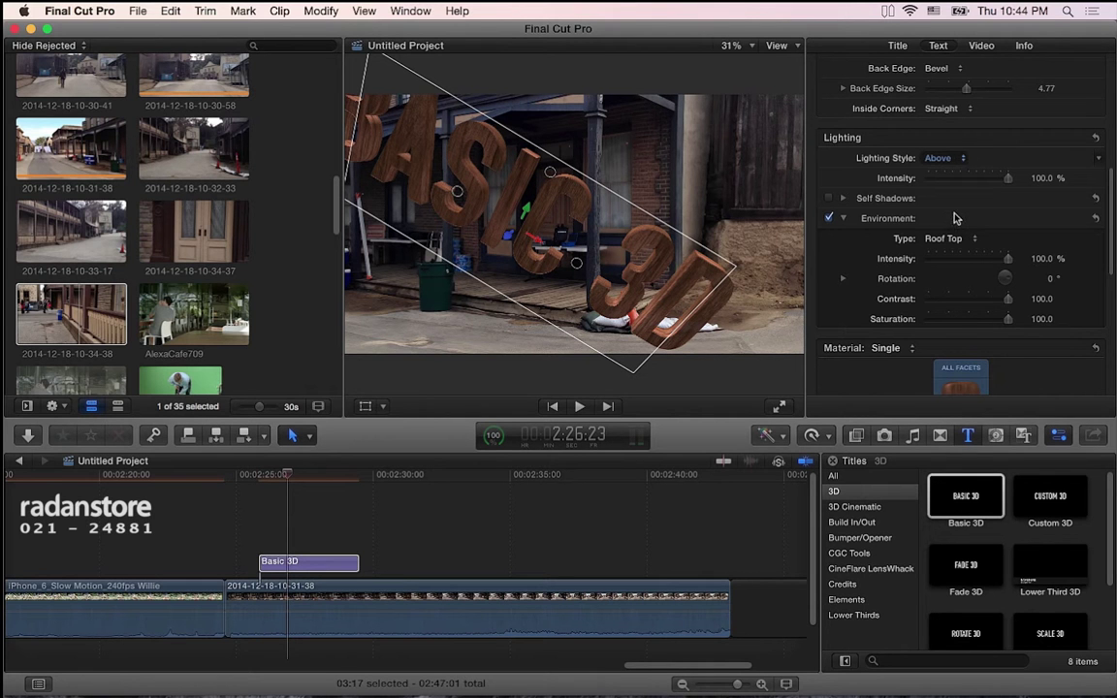
{"action": "left_click", "coordinate": [938, 158]}
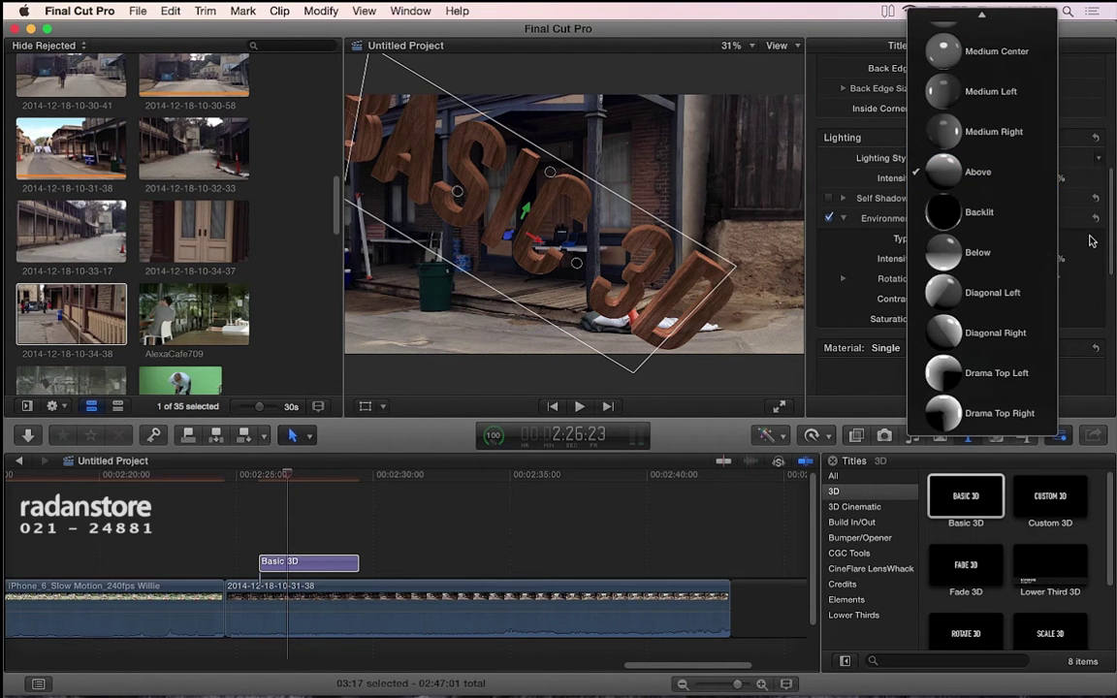
{"action": "left_click", "coordinate": [998, 175]}
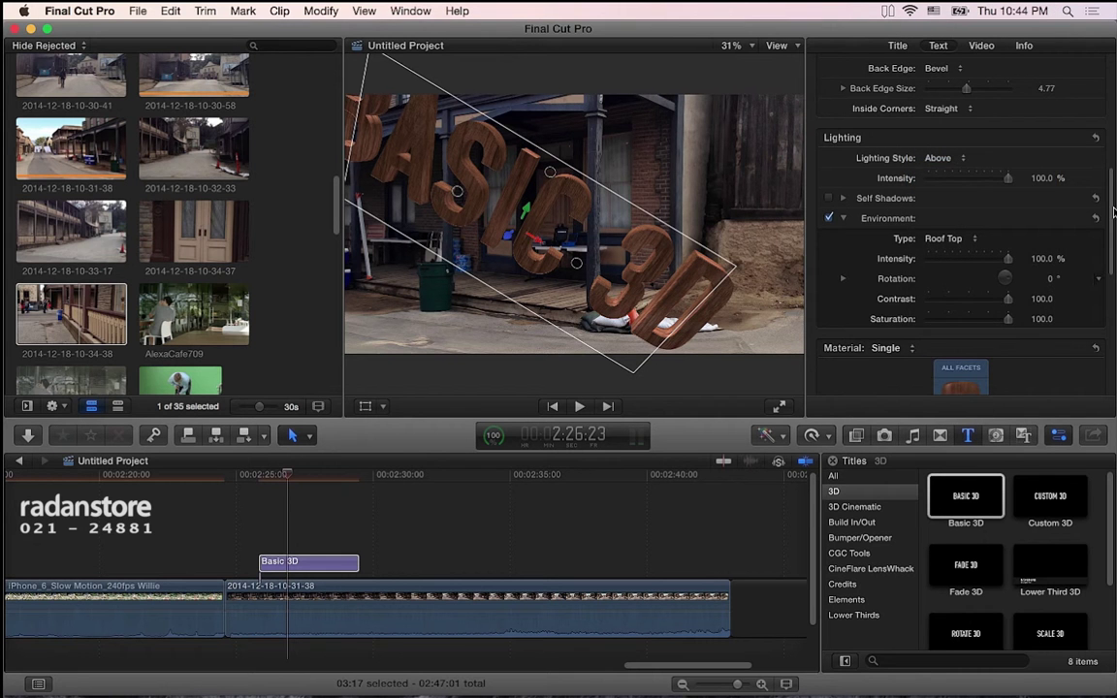
{"action": "scroll", "coordinate": [1113, 216], "scroll_direction": "up", "scroll_amount": 3}
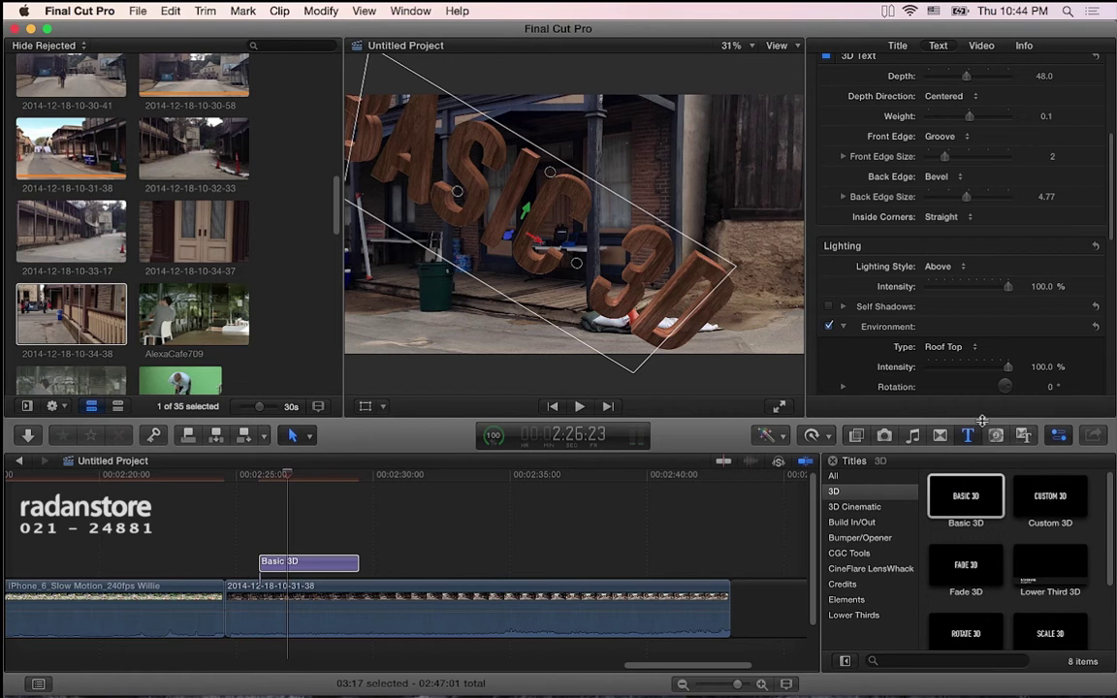
{"action": "scroll", "coordinate": [1002, 328], "scroll_direction": "up", "scroll_amount": 5}
{"action": "scroll", "coordinate": [1001, 330], "scroll_direction": "down", "scroll_amount": 2}
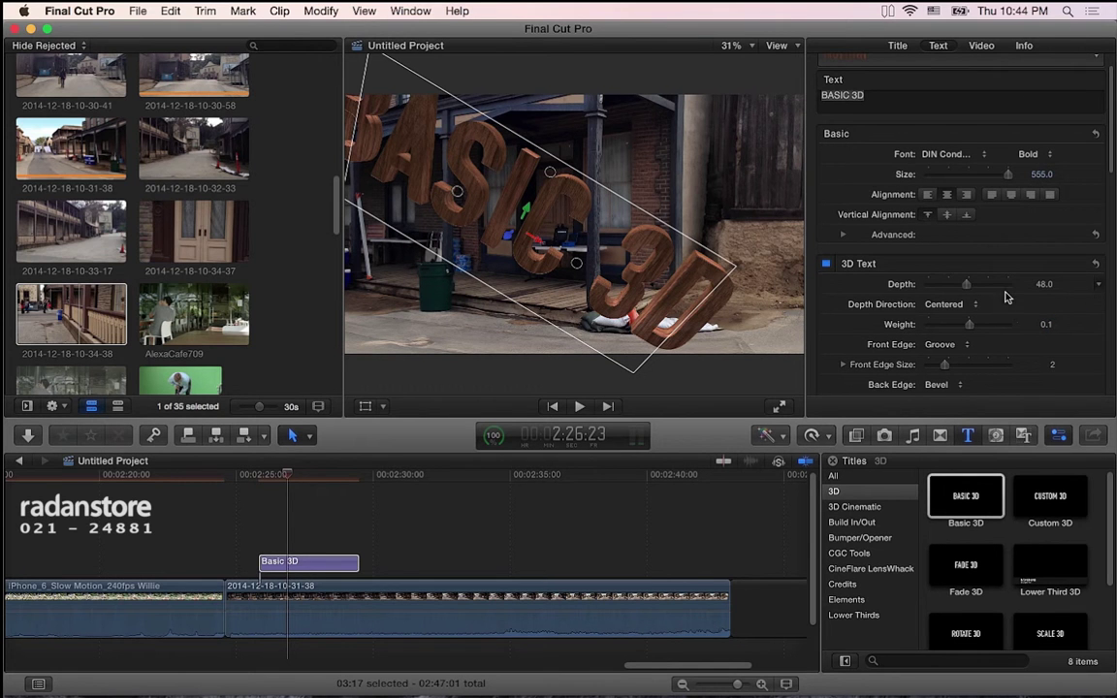
{"action": "scroll", "coordinate": [1096, 291], "scroll_direction": "down", "scroll_amount": 1}
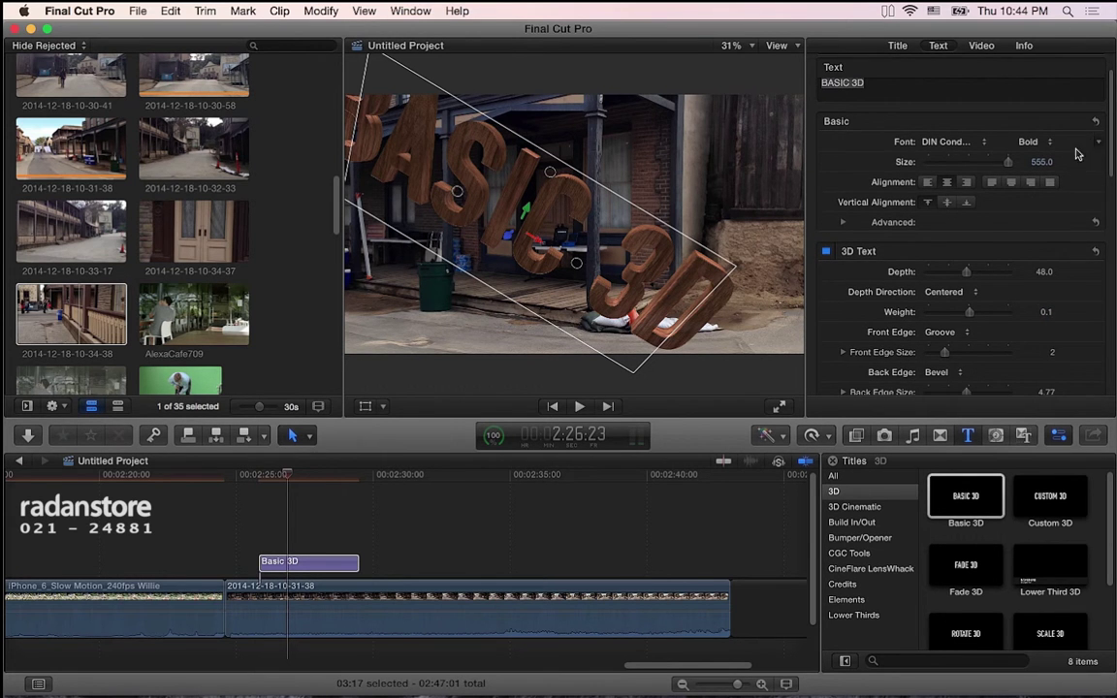
{"action": "scroll", "coordinate": [1018, 155], "scroll_direction": "up", "scroll_amount": 3}
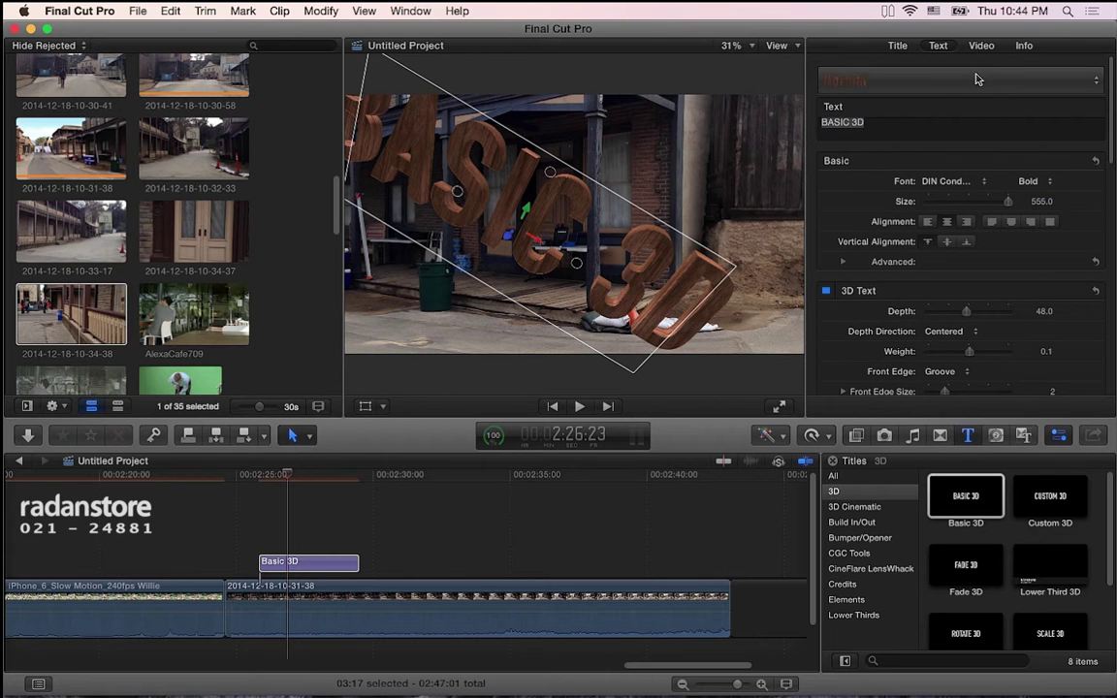
{"action": "scroll", "coordinate": [968, 289], "scroll_direction": "down", "scroll_amount": 3}
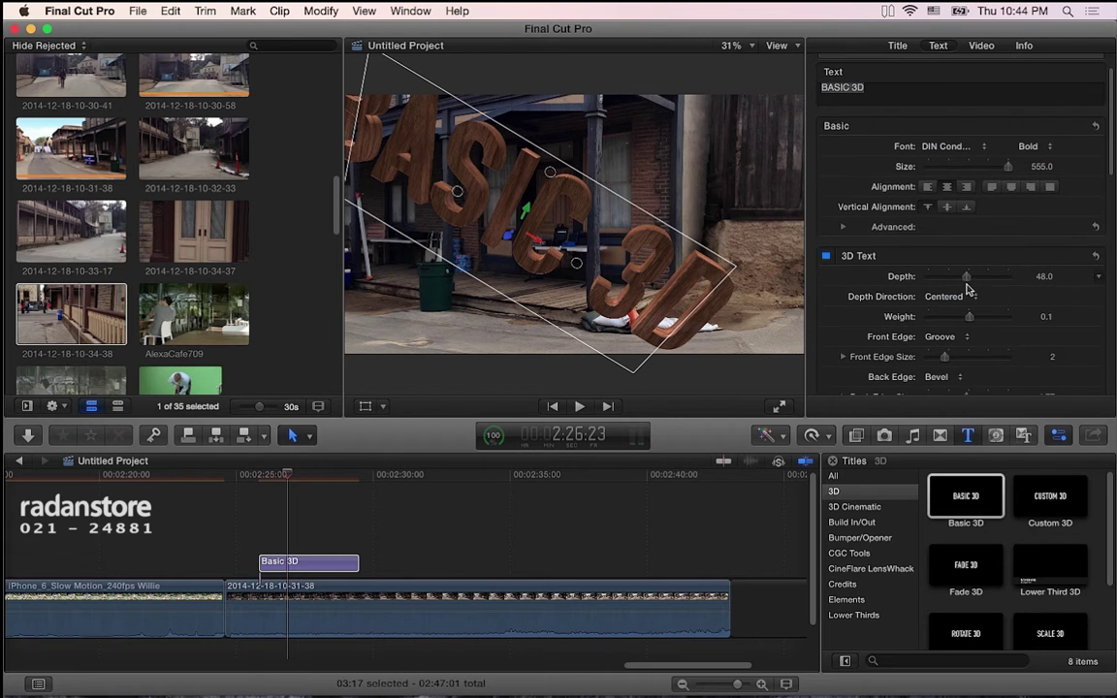
{"action": "left_click", "coordinate": [1097, 277]}
{"action": "left_click", "coordinate": [1086, 282]}
{"action": "scroll", "coordinate": [1054, 298], "scroll_direction": "down", "scroll_amount": 1}
{"action": "scroll", "coordinate": [1054, 298], "scroll_direction": "down", "scroll_amount": 3}
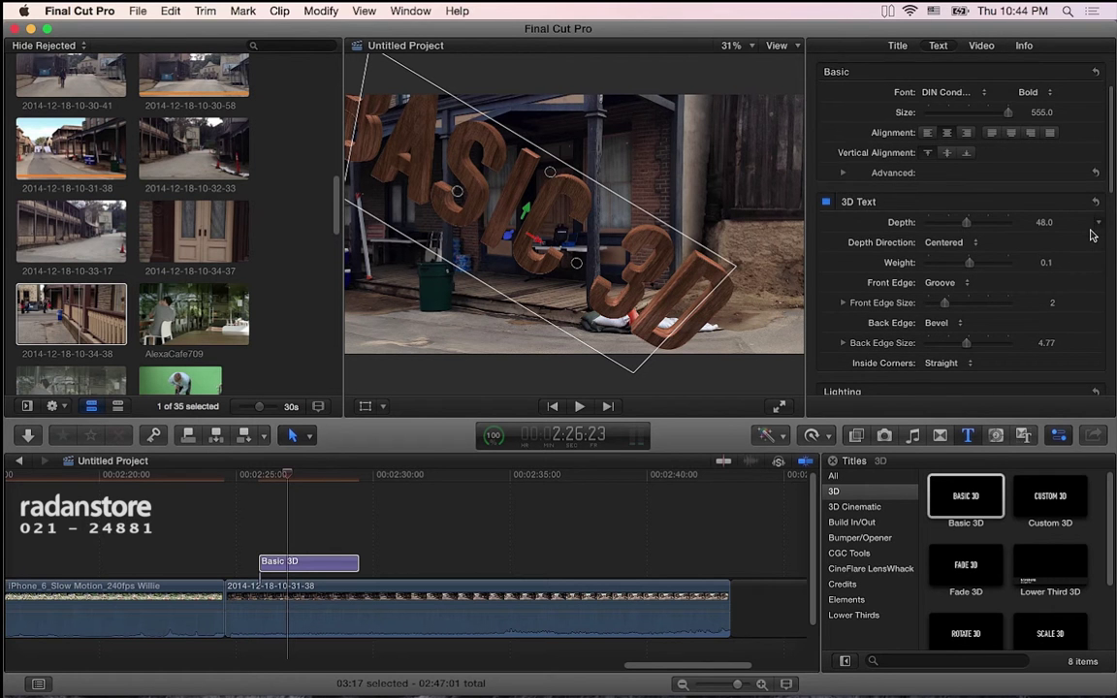
{"action": "scroll", "coordinate": [1086, 262], "scroll_direction": "down", "scroll_amount": 5}
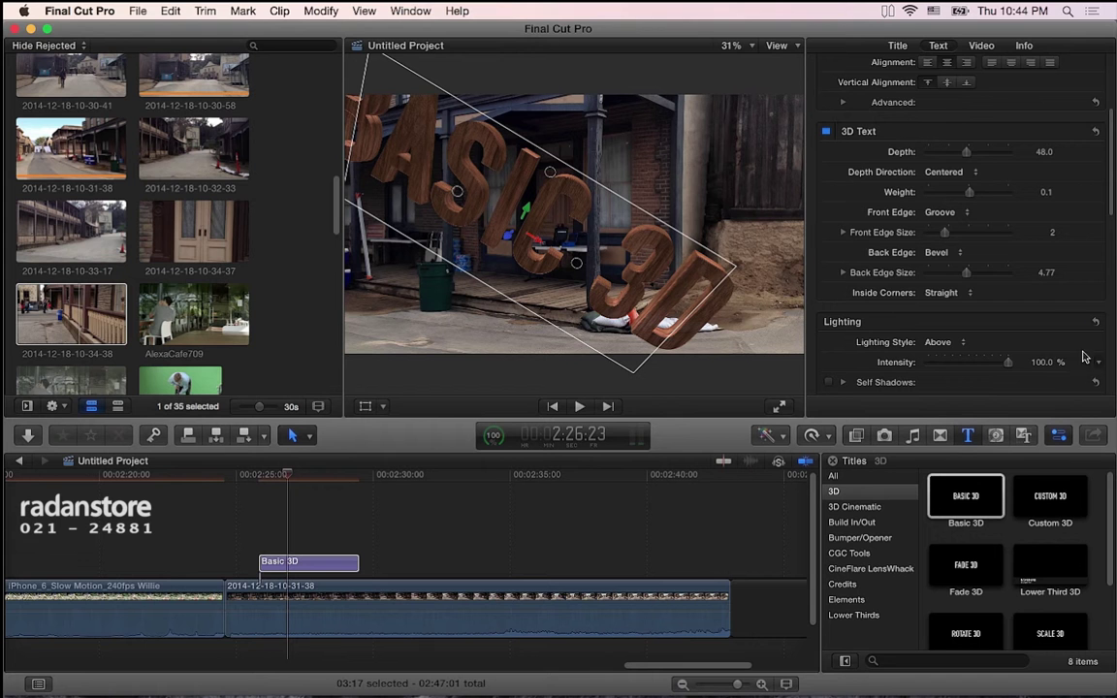
{"action": "right_click", "coordinate": [985, 272]}
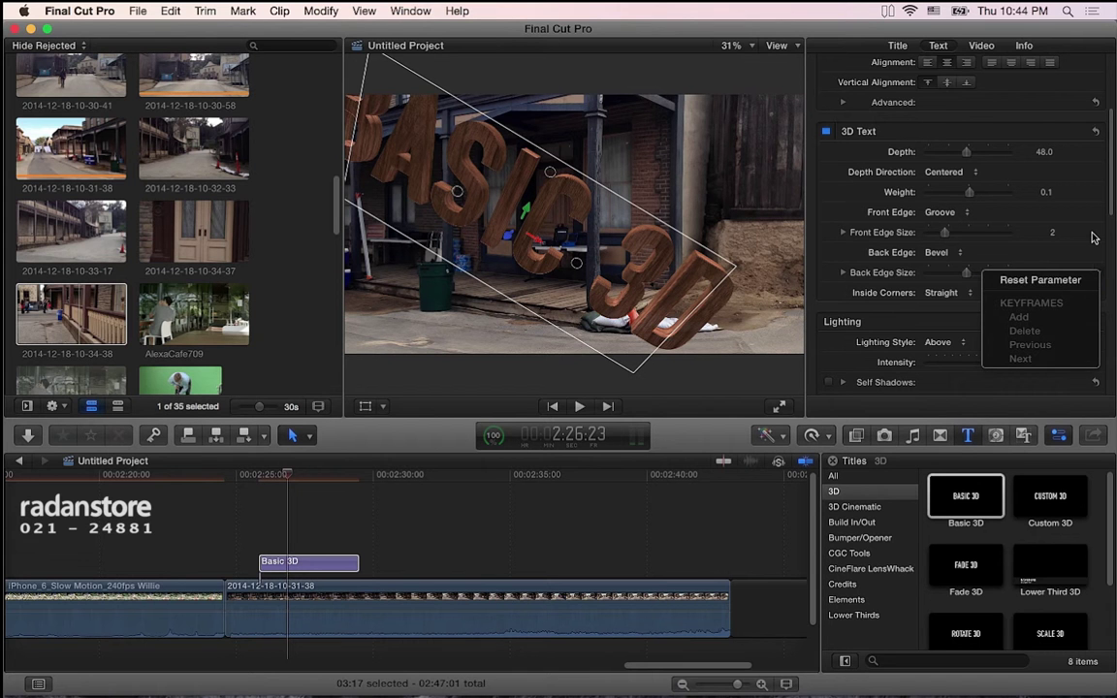
{"action": "left_click", "coordinate": [1091, 238]}
{"action": "scroll", "coordinate": [1091, 237], "scroll_direction": "down", "scroll_amount": 3}
{"action": "scroll", "coordinate": [1092, 238], "scroll_direction": "down", "scroll_amount": 6}
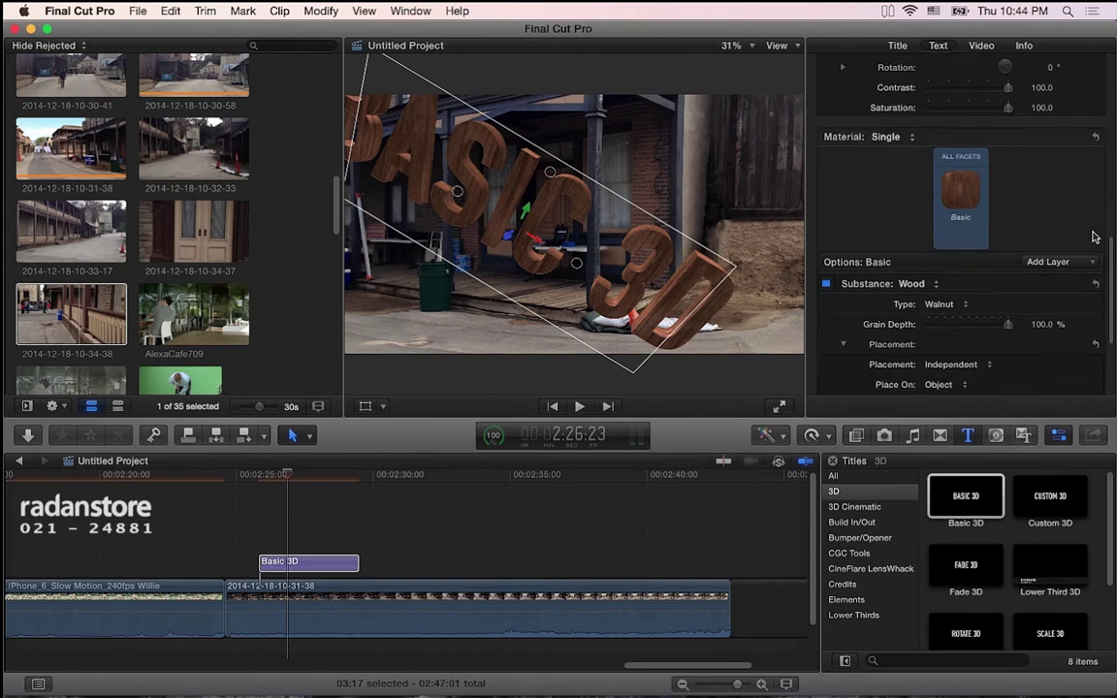
{"action": "scroll", "coordinate": [1091, 237], "scroll_direction": "down", "scroll_amount": 4}
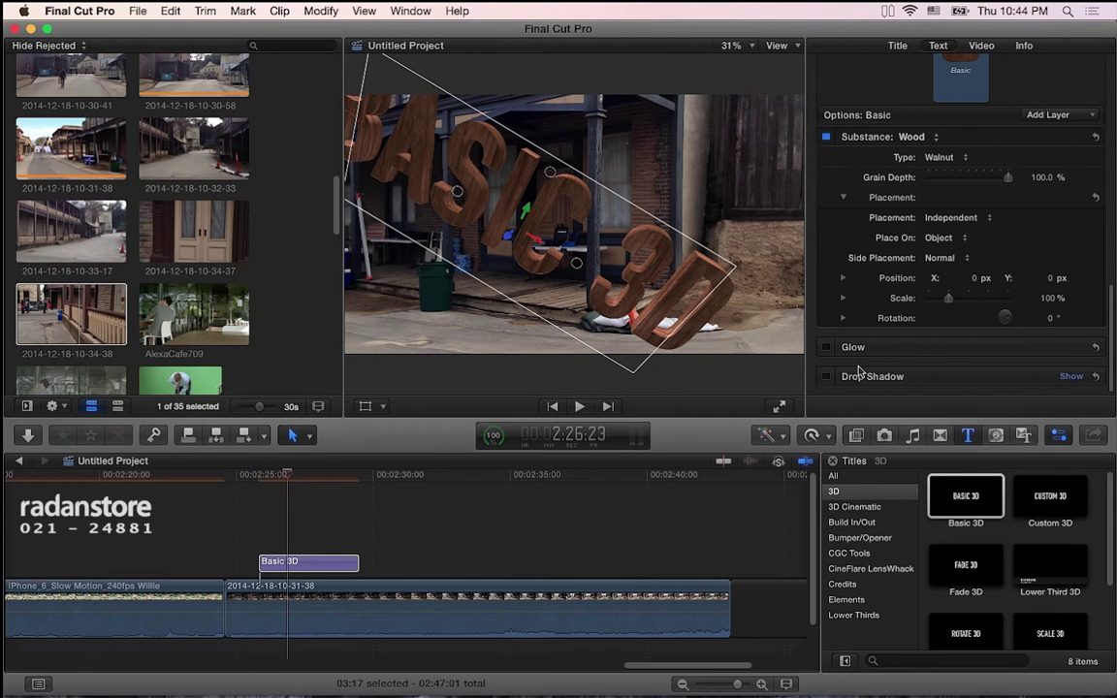
{"action": "left_click", "coordinate": [825, 376]}
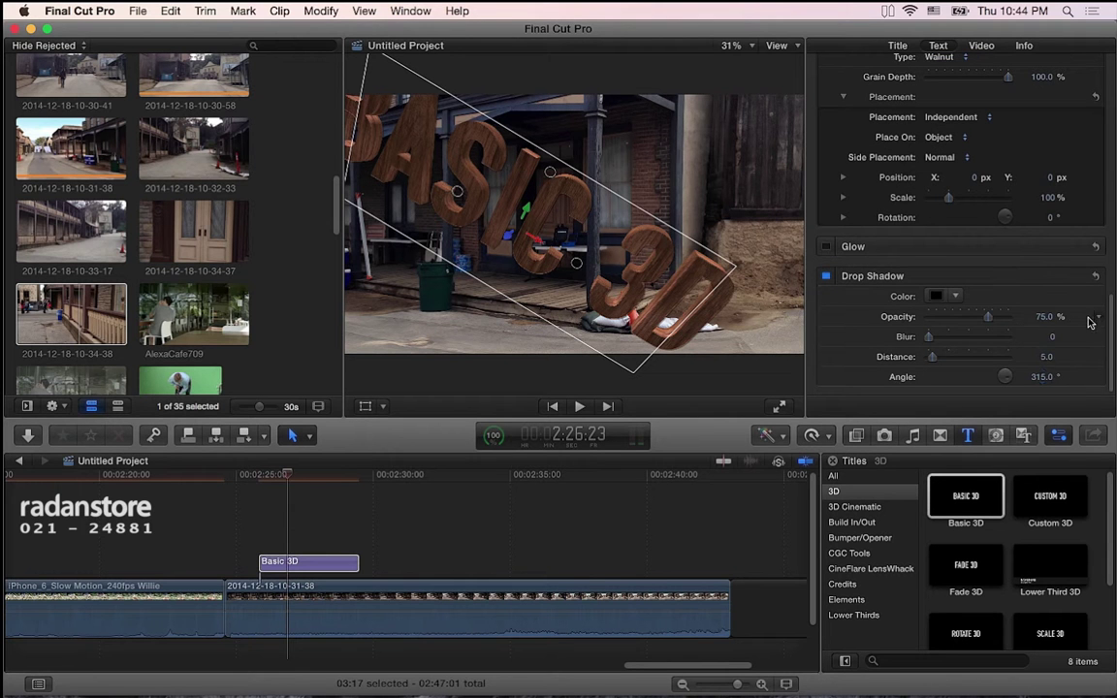
{"action": "left_click", "coordinate": [1099, 295]}
{"action": "left_click", "coordinate": [1064, 296]}
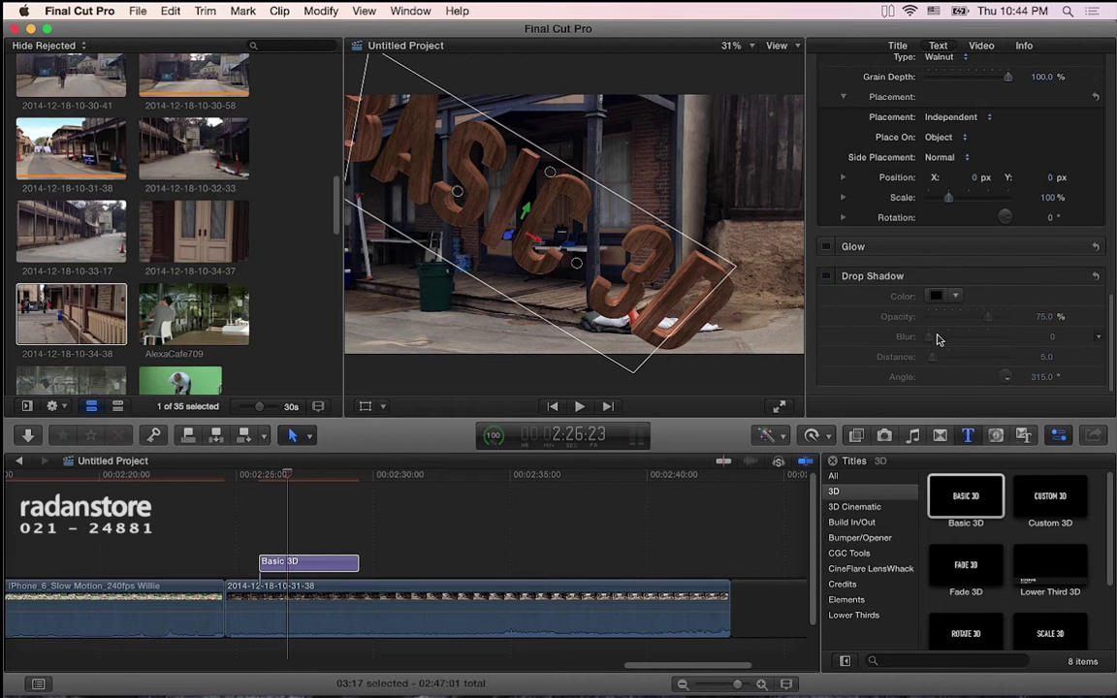
Drag the wooden title in the viewer right and down to about X -182, Y -48
{"action": "left_click_drag", "start_coordinate": [1113, 351], "coordinate": [1090, 114]}
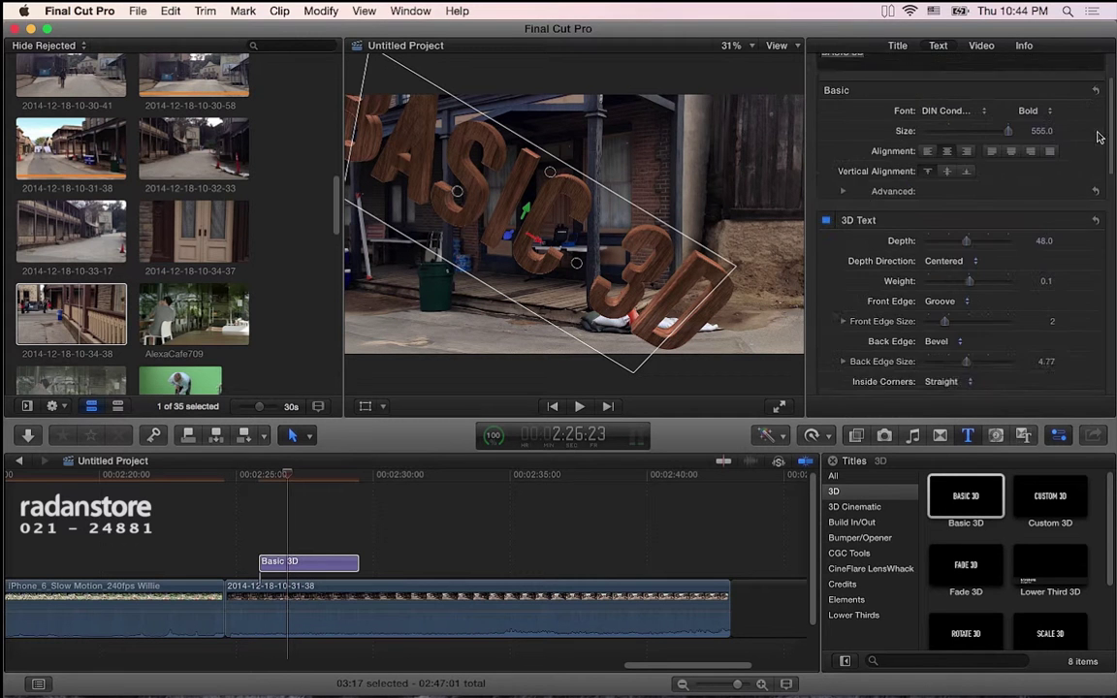
{"action": "left_click", "coordinate": [539, 245]}
{"action": "mouse_move", "coordinate": [539, 245]}
{"action": "left_mouse_down"}
{"action": "mouse_move", "coordinate": [561, 260]}
{"action": "mouse_move", "coordinate": [551, 254]}
{"action": "left_mouse_up"}
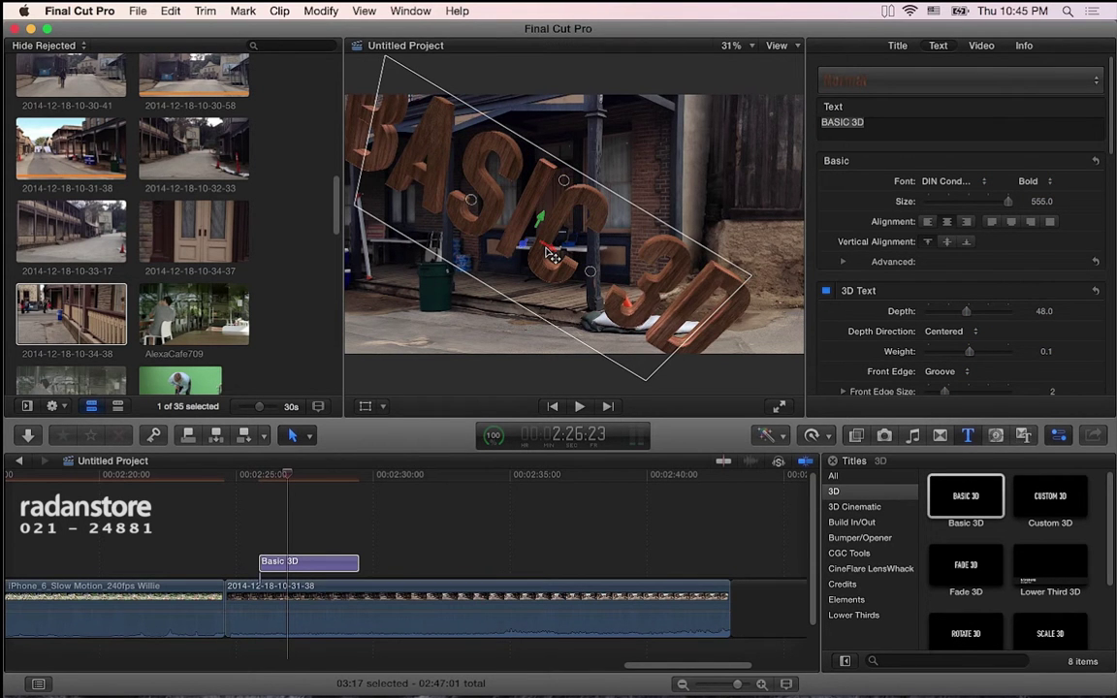